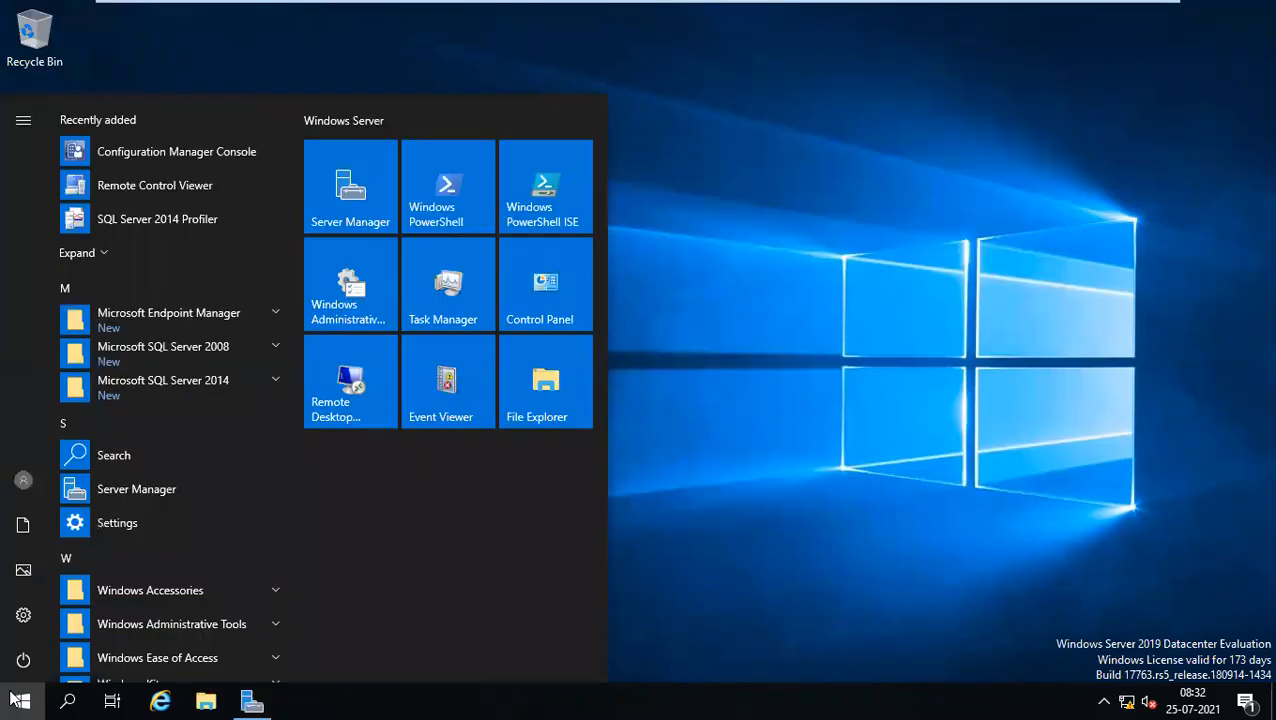
Pin the Configuration Manager Console from the Microsoft Endpoint Manager program group to the taskbar.
left_click(177, 318)
right_click(143, 354)
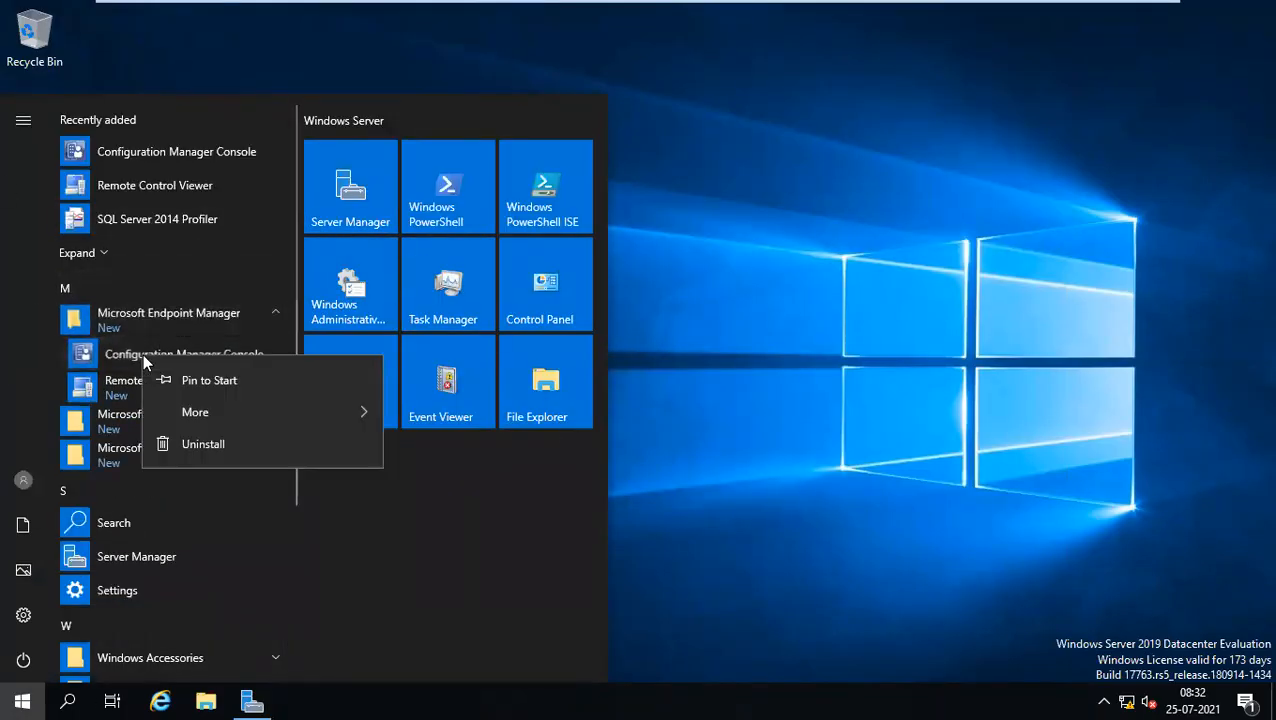
mouse_move(267, 417)
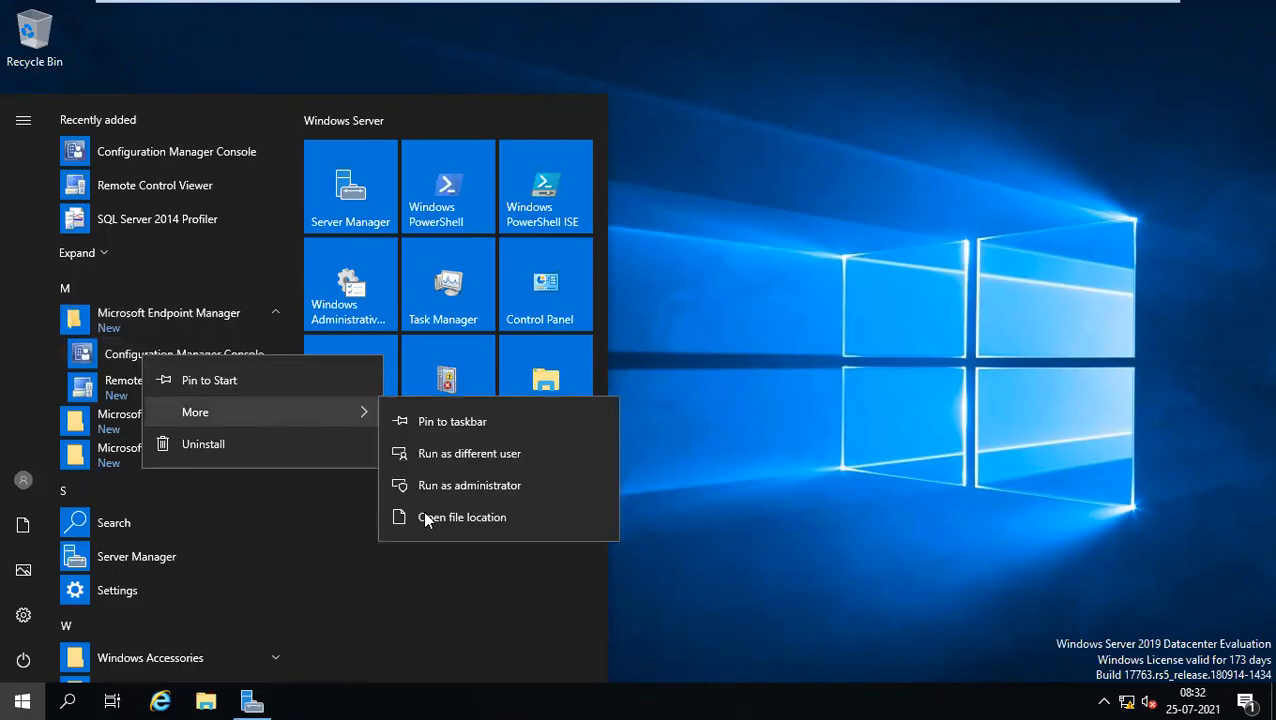
left_click(466, 421)
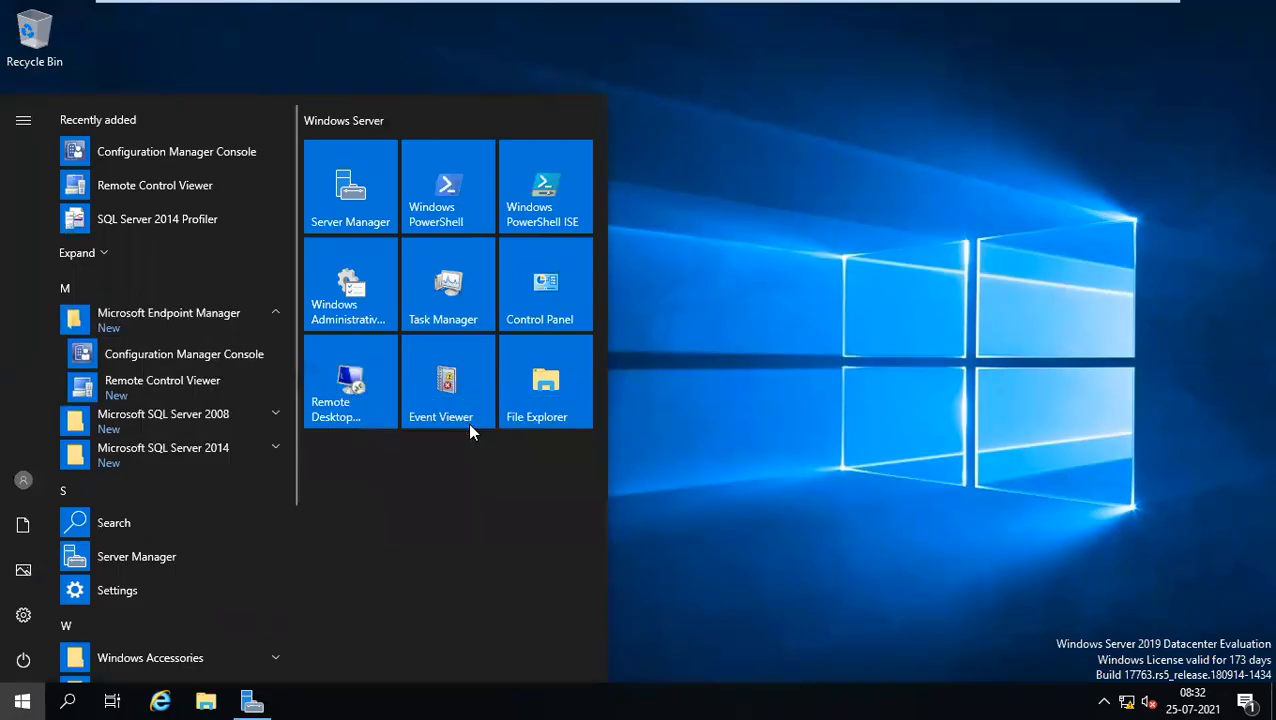
left_click(878, 278)
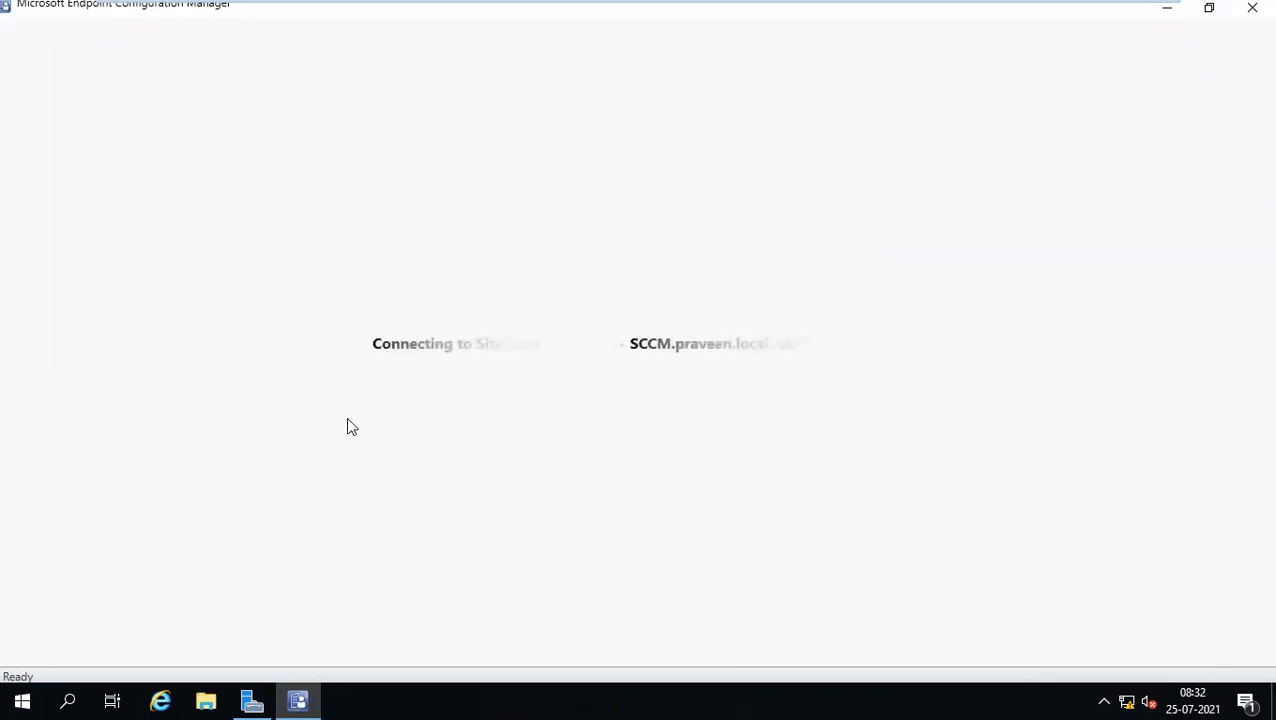
Check the running processes' CPU and memory usage in Task Manager, and close it.
right_click(834, 698)
left_click(915, 623)
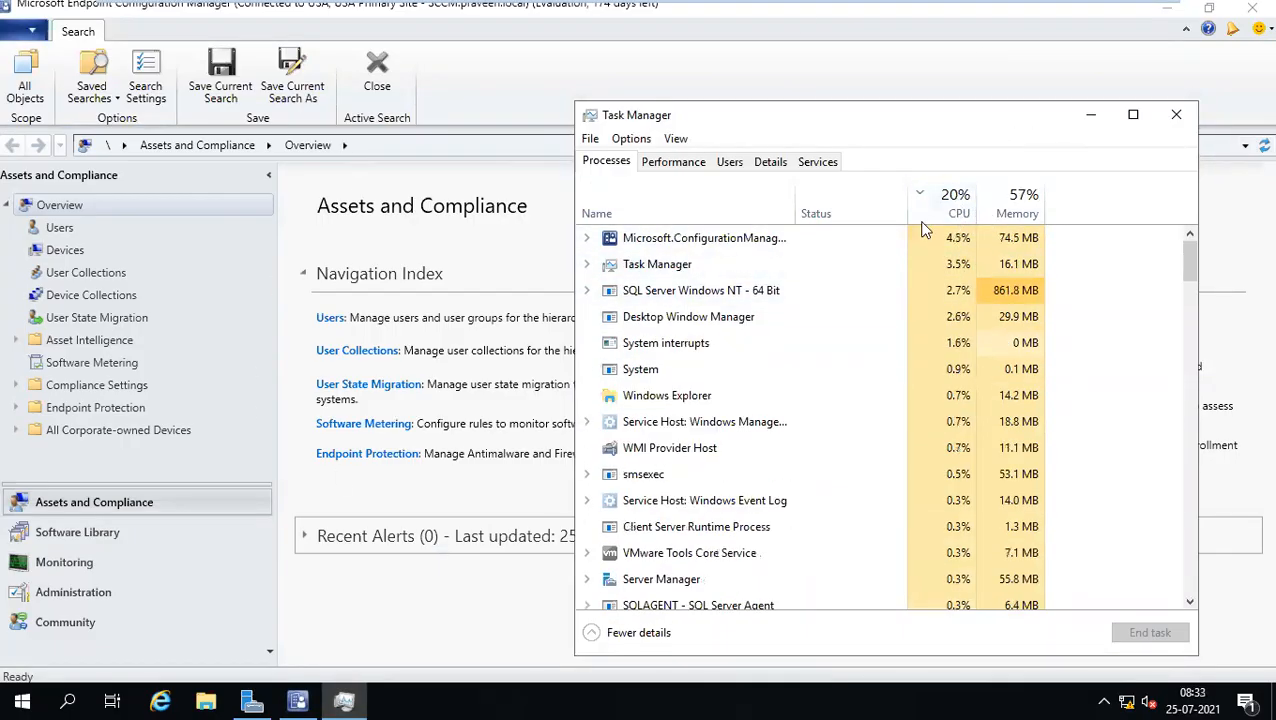
left_click(1168, 112)
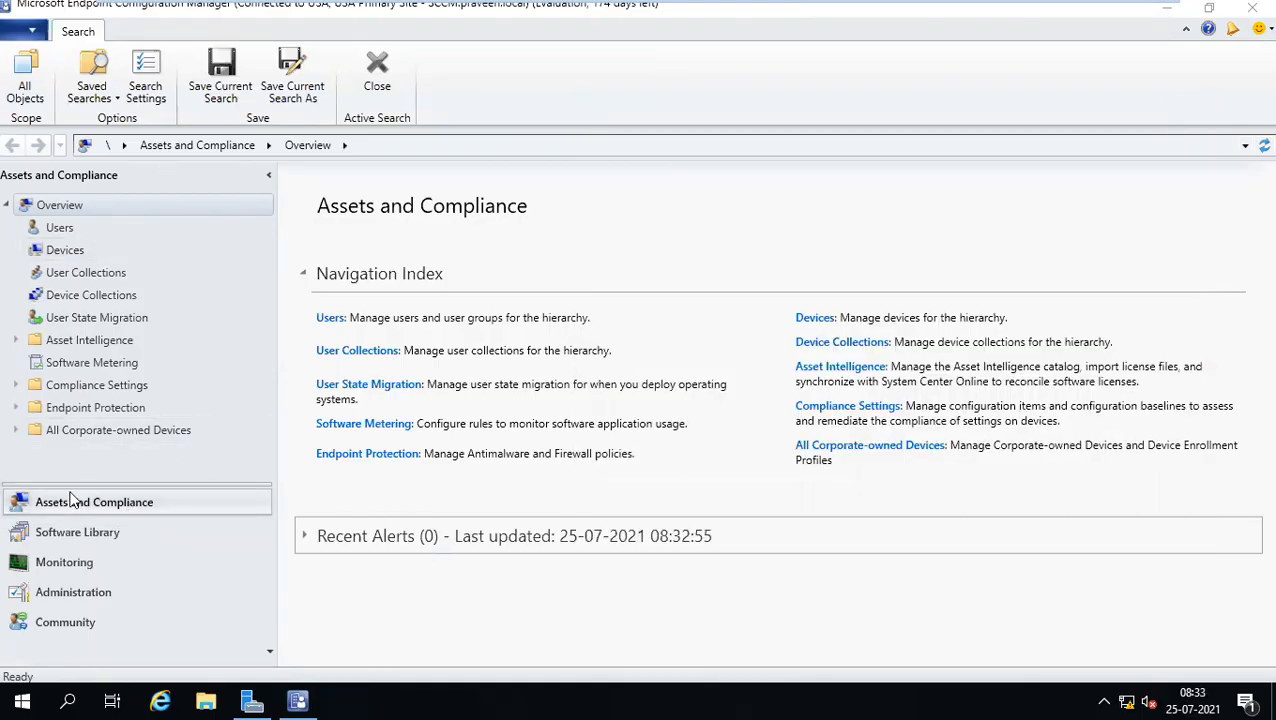
Review the Devices, User Collections and Device Collections lists in the Assets and Compliance workspace.
left_click(80, 251)
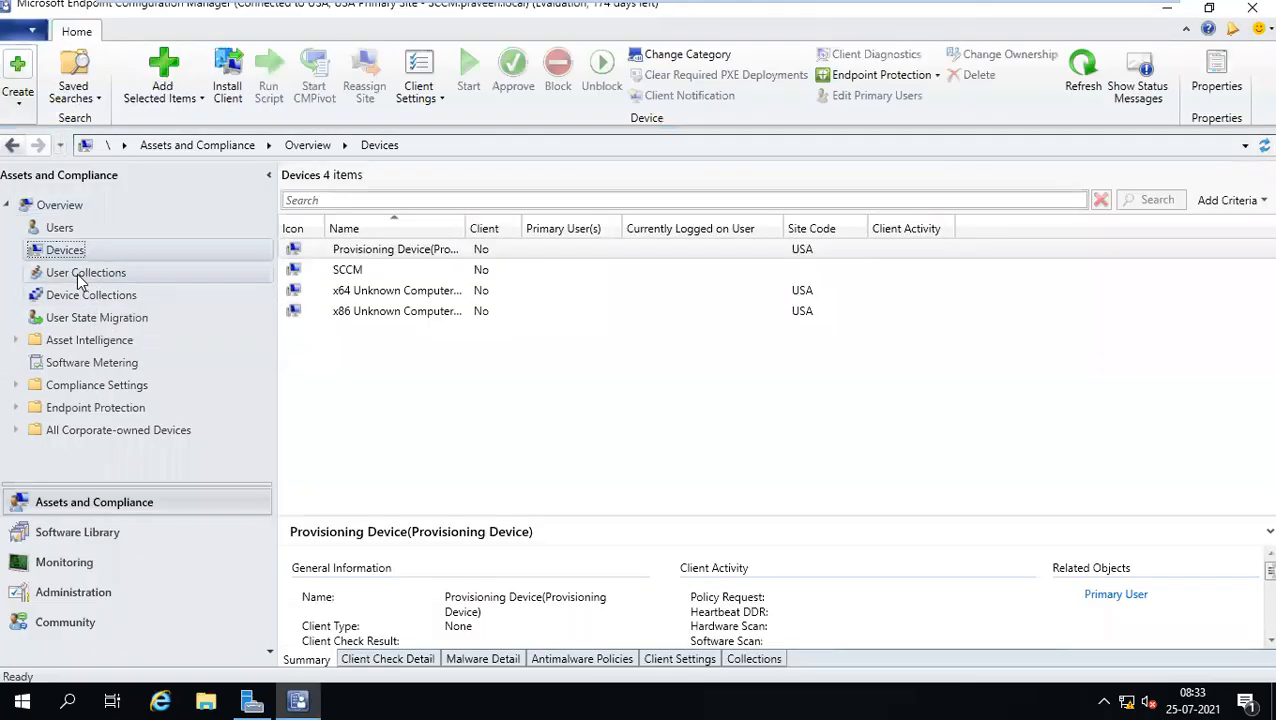
left_click(80, 274)
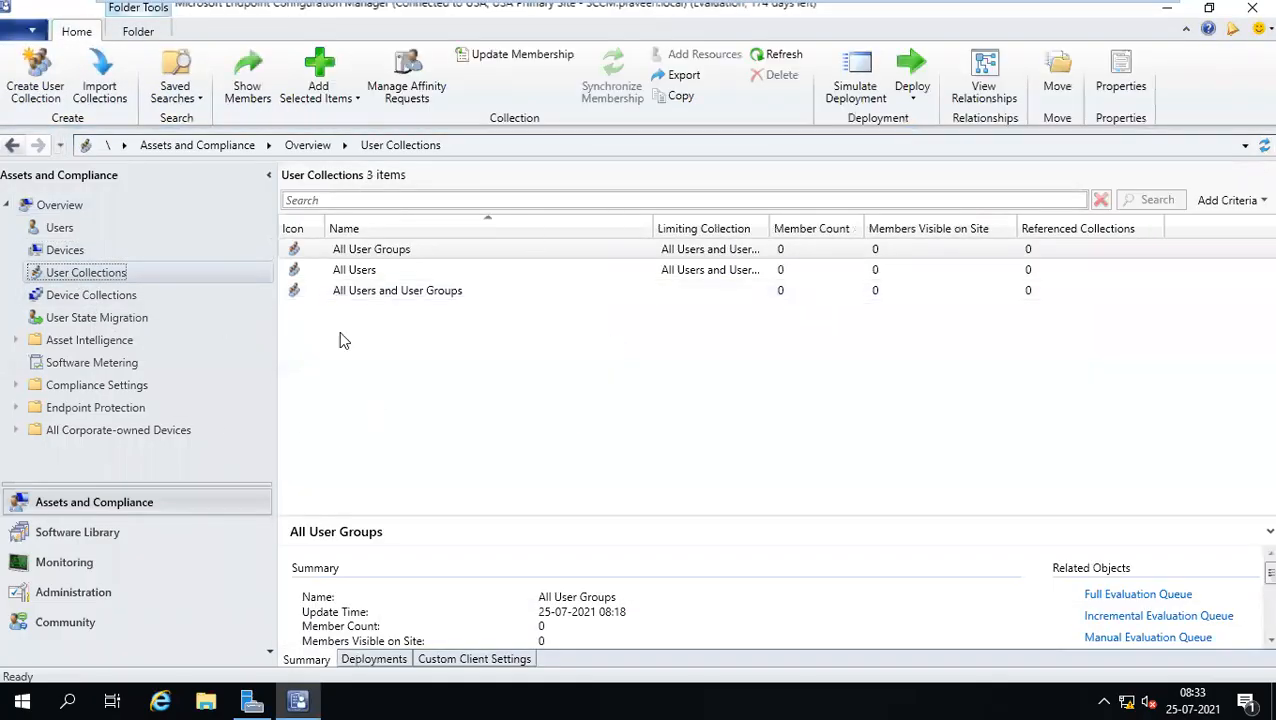
left_click(78, 296)
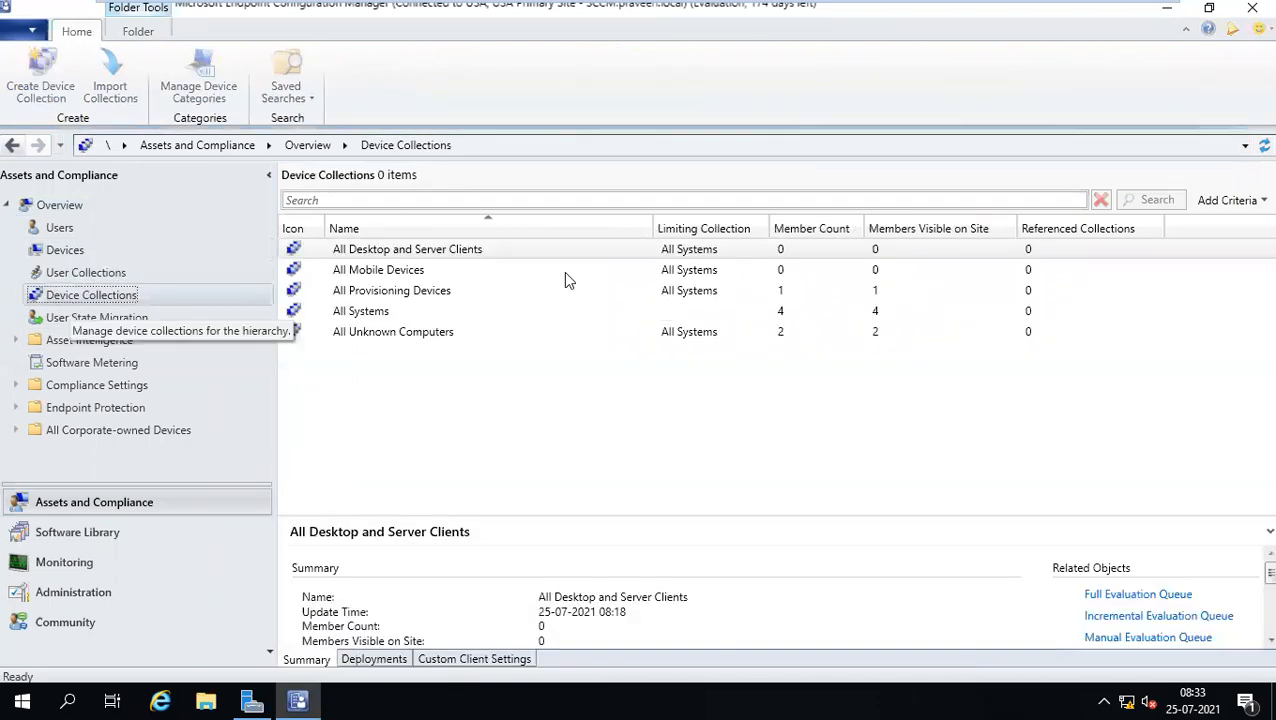
left_click(384, 297)
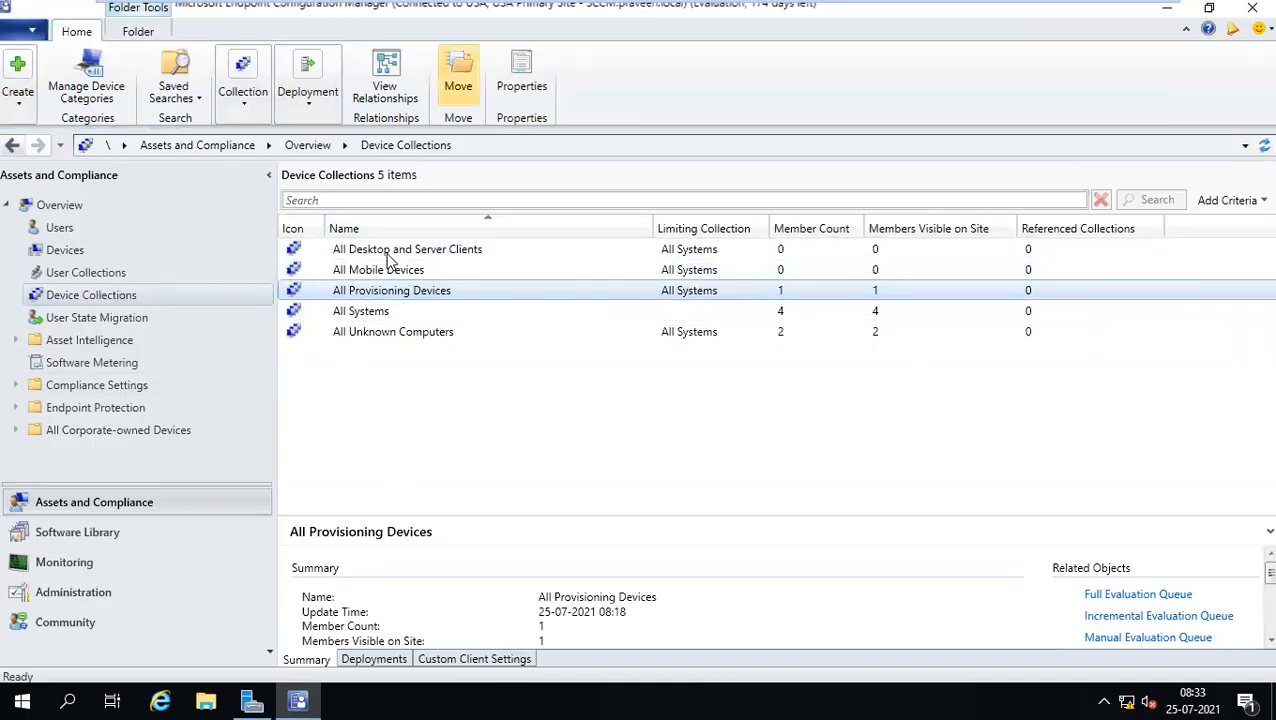
right_click(90, 298)
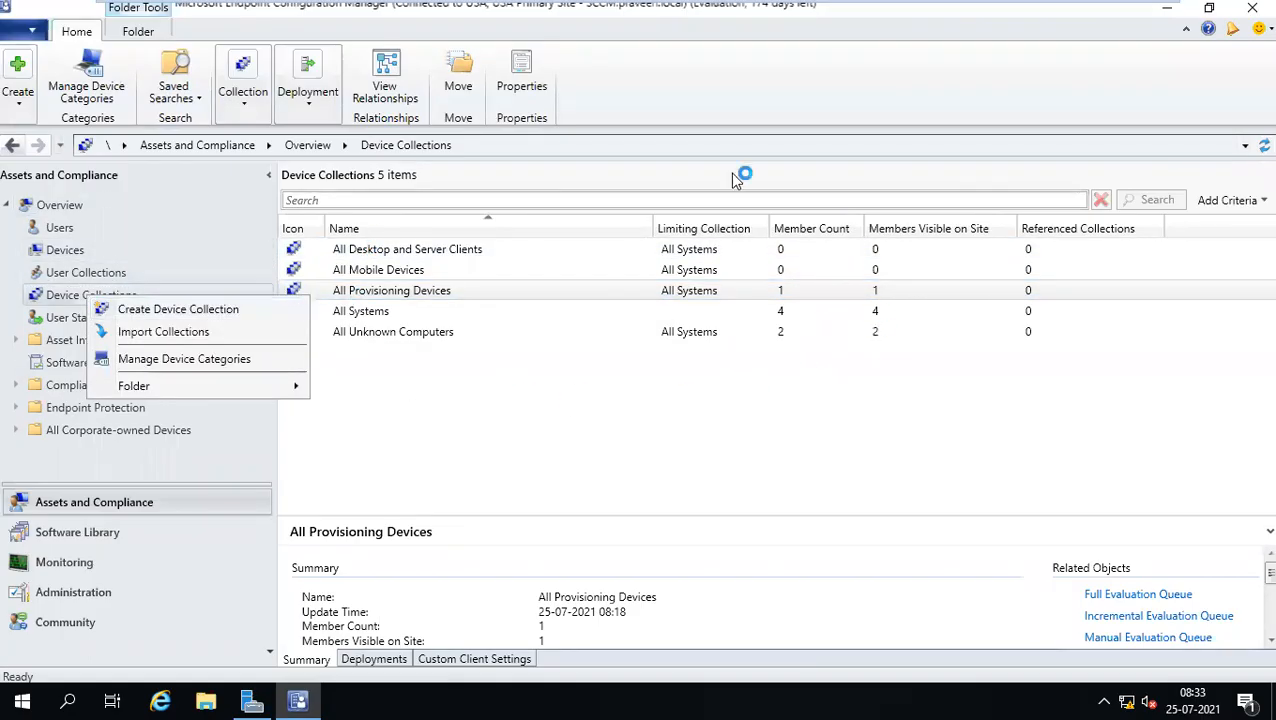
left_click(535, 357)
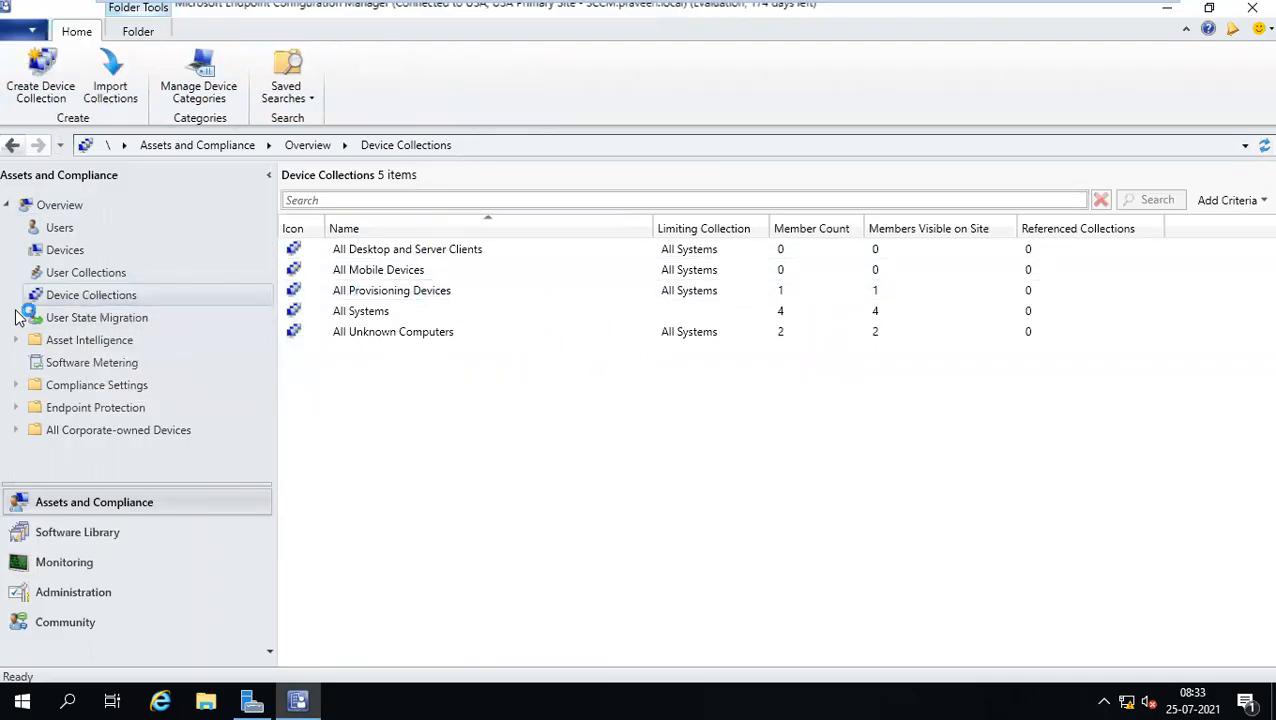
Create a folder named Software Distribution under Device Collections.
right_click(70, 300)
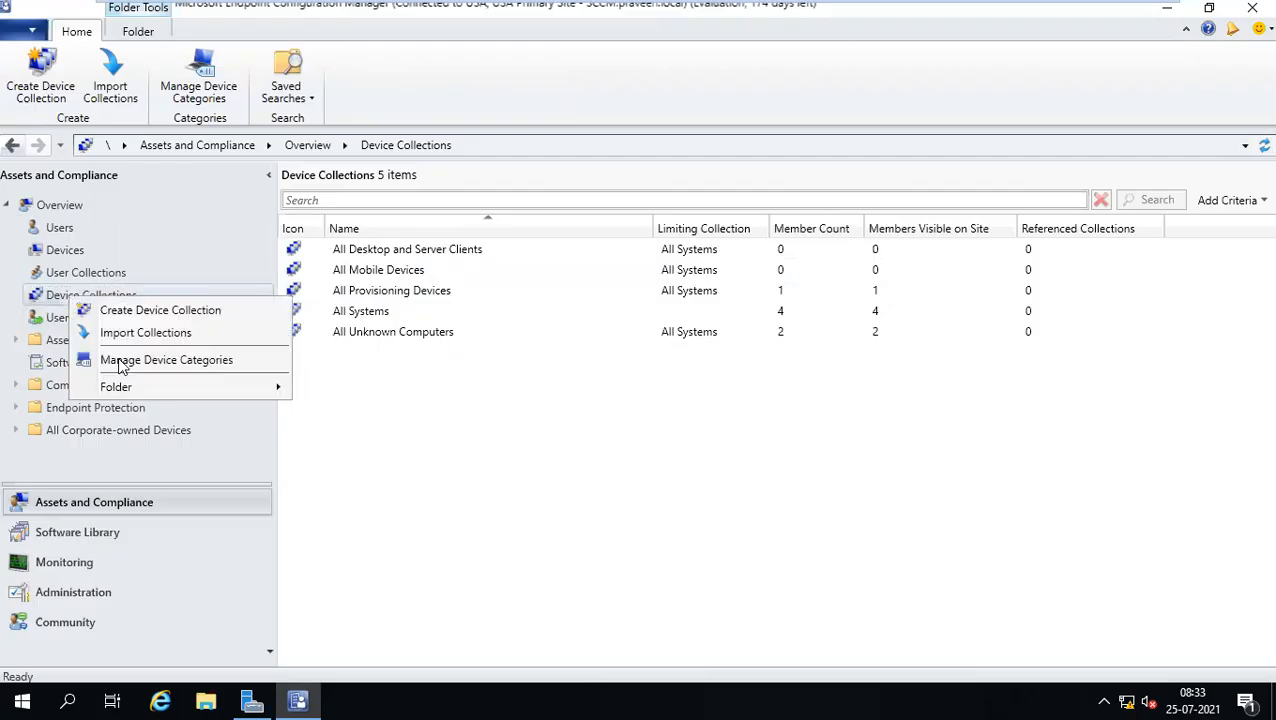
mouse_move(170, 392)
left_click(352, 387)
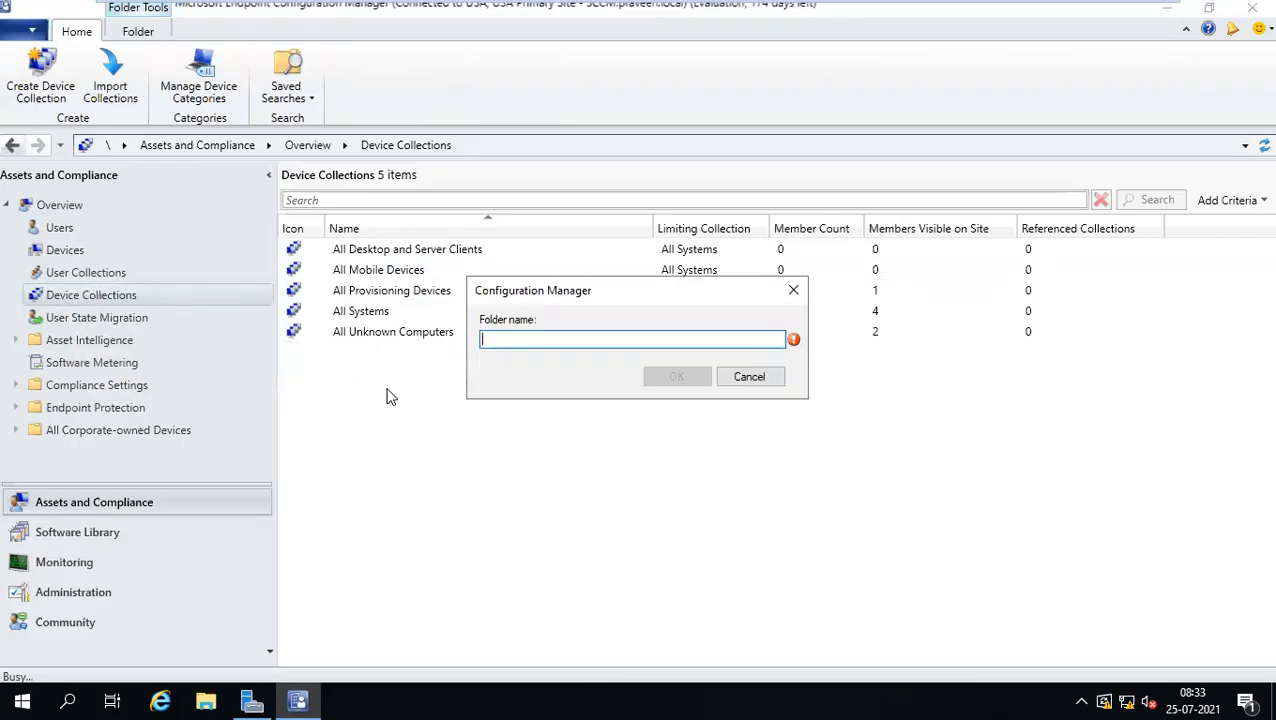
type("Software")
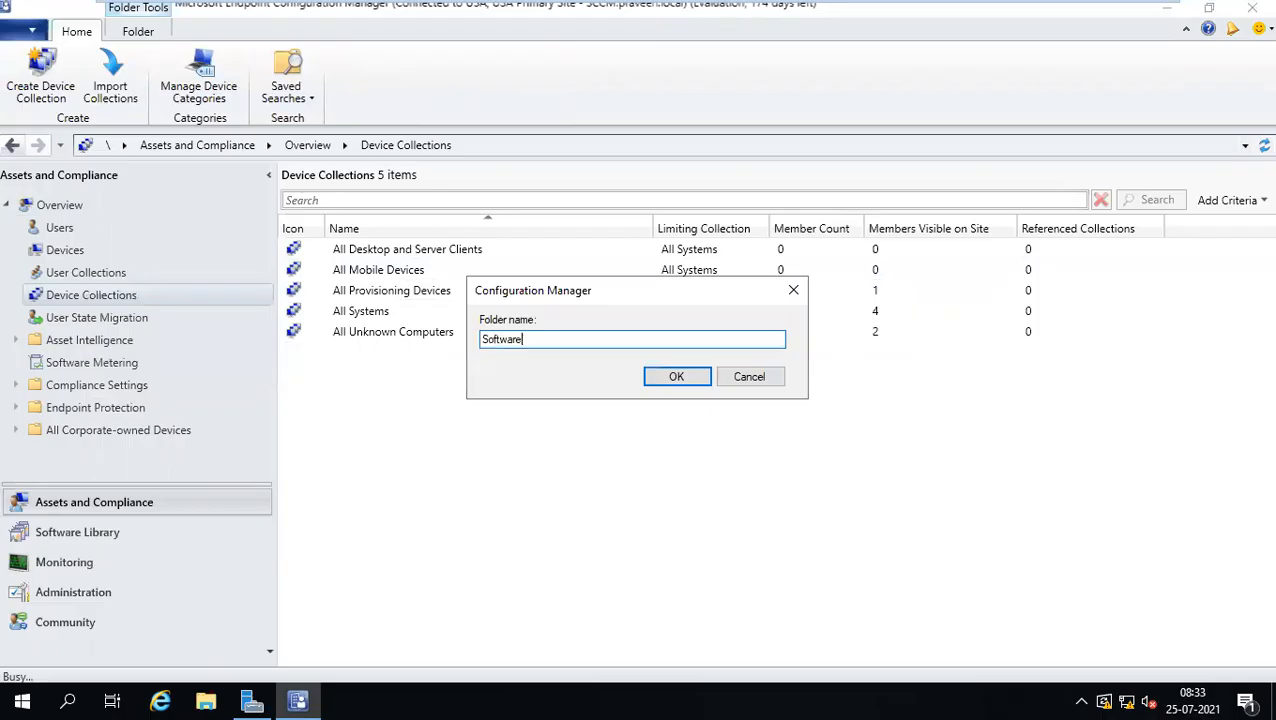
type(" Distribution")
left_click(667, 383)
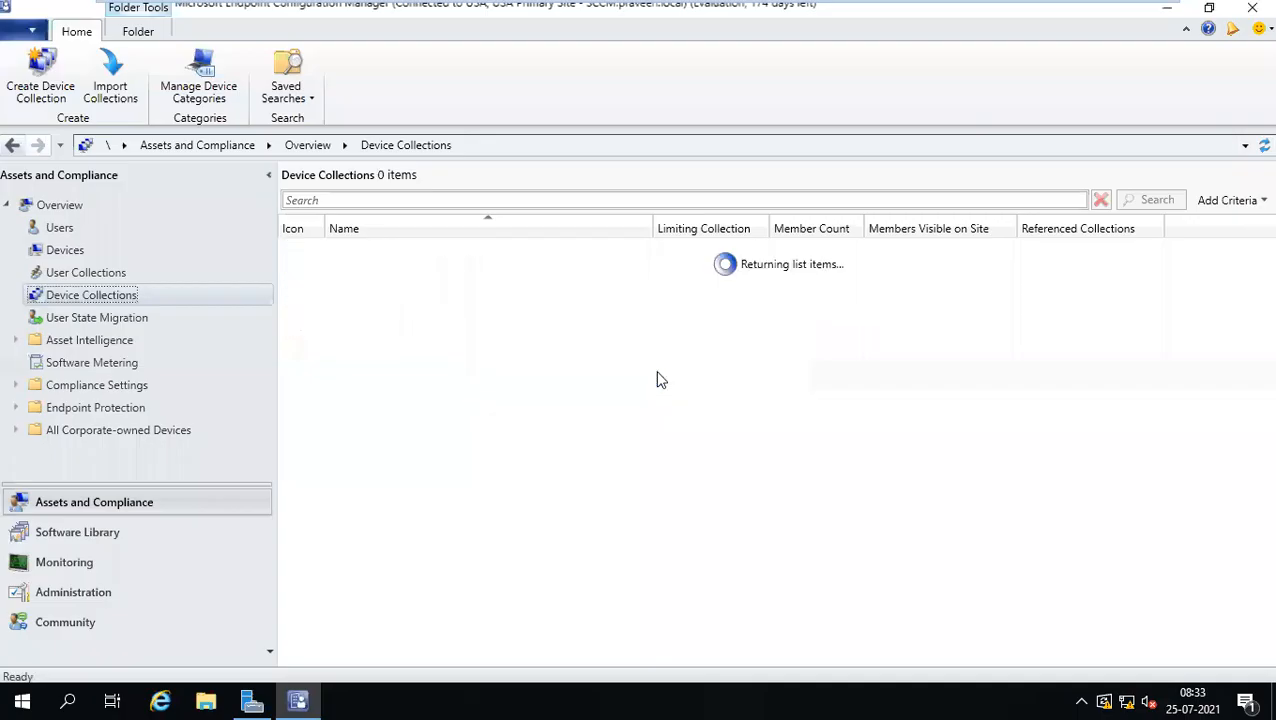
Create a subfolder named A inside the Software Distribution folder.
left_click(15, 295)
left_click(107, 314)
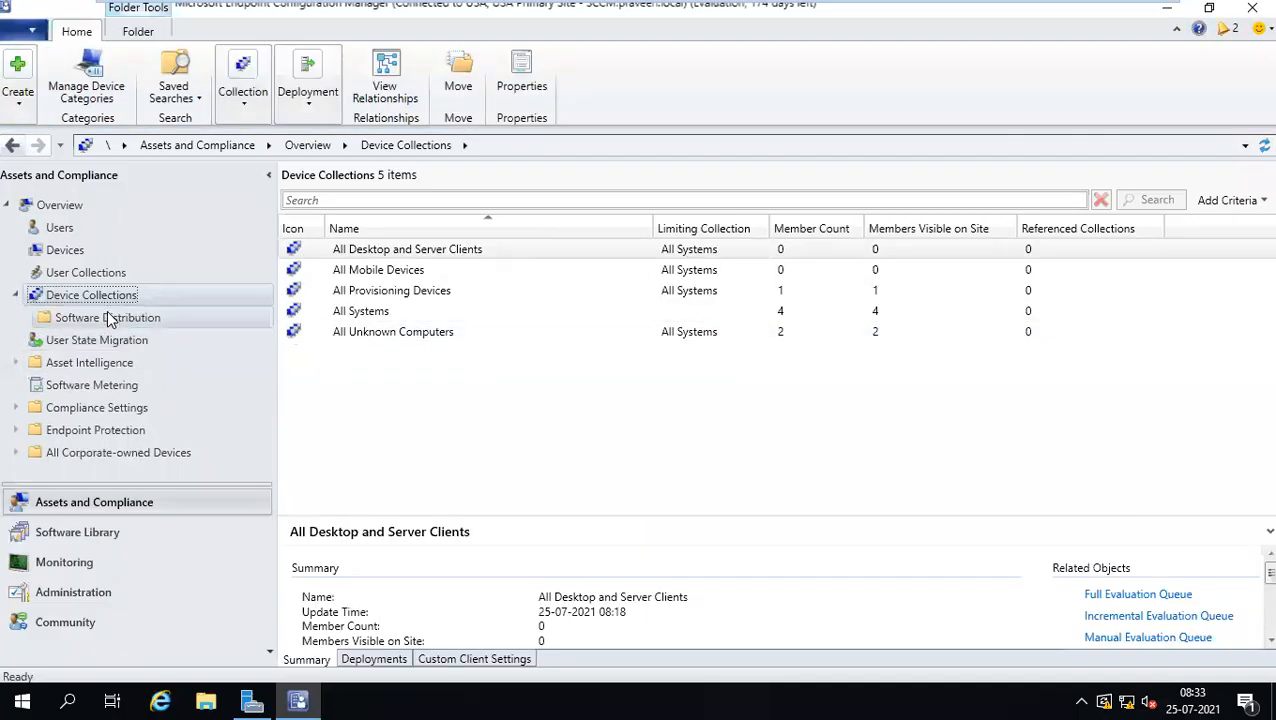
right_click(107, 314)
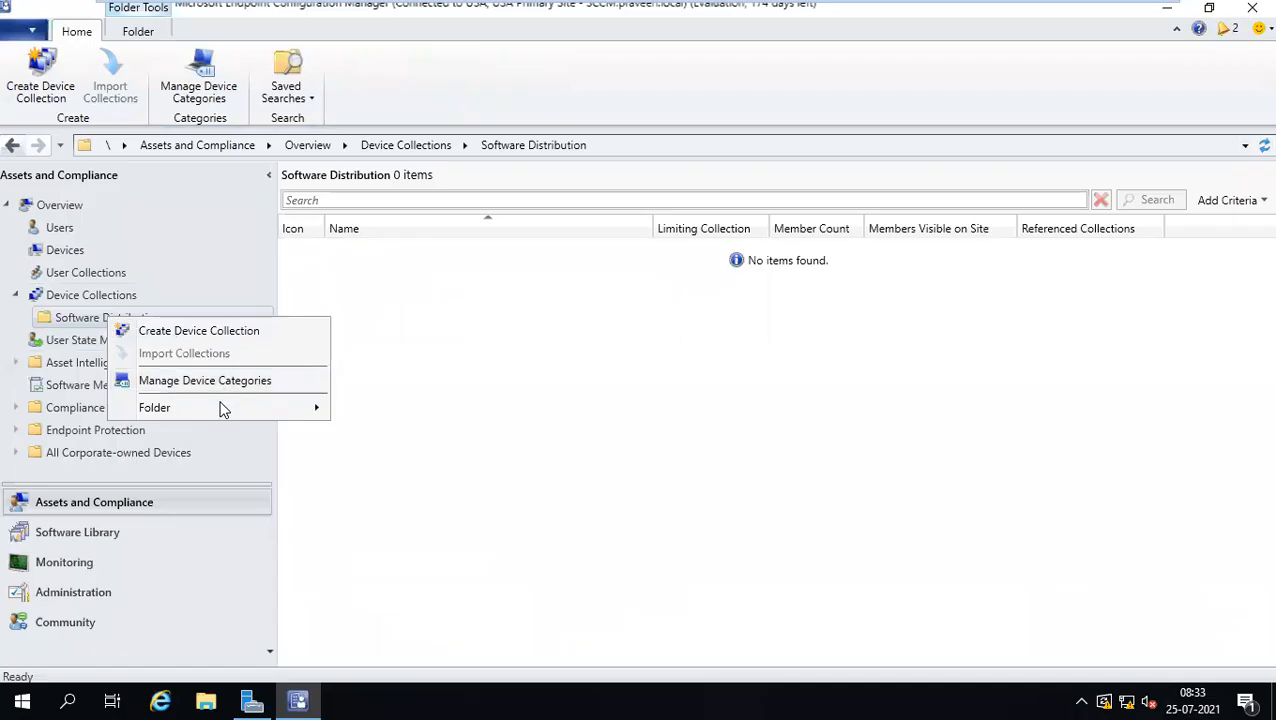
mouse_move(222, 407)
left_click(405, 410)
type("A")
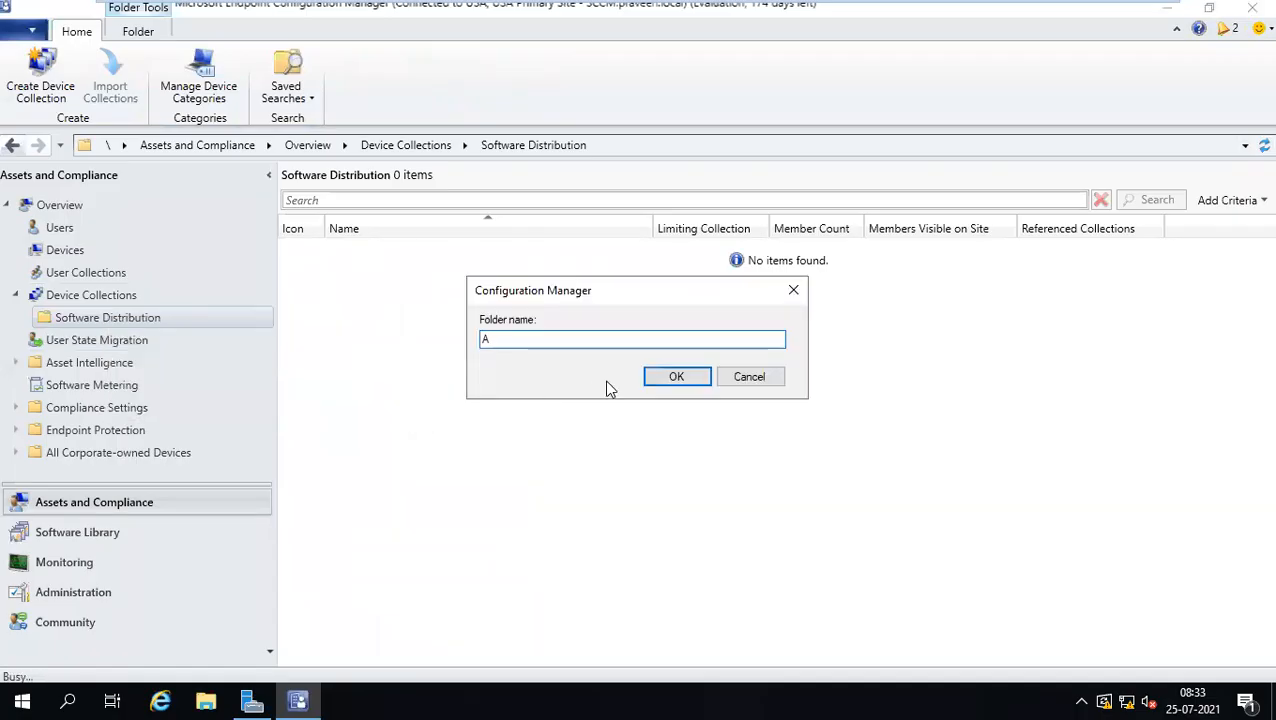
left_click(655, 377)
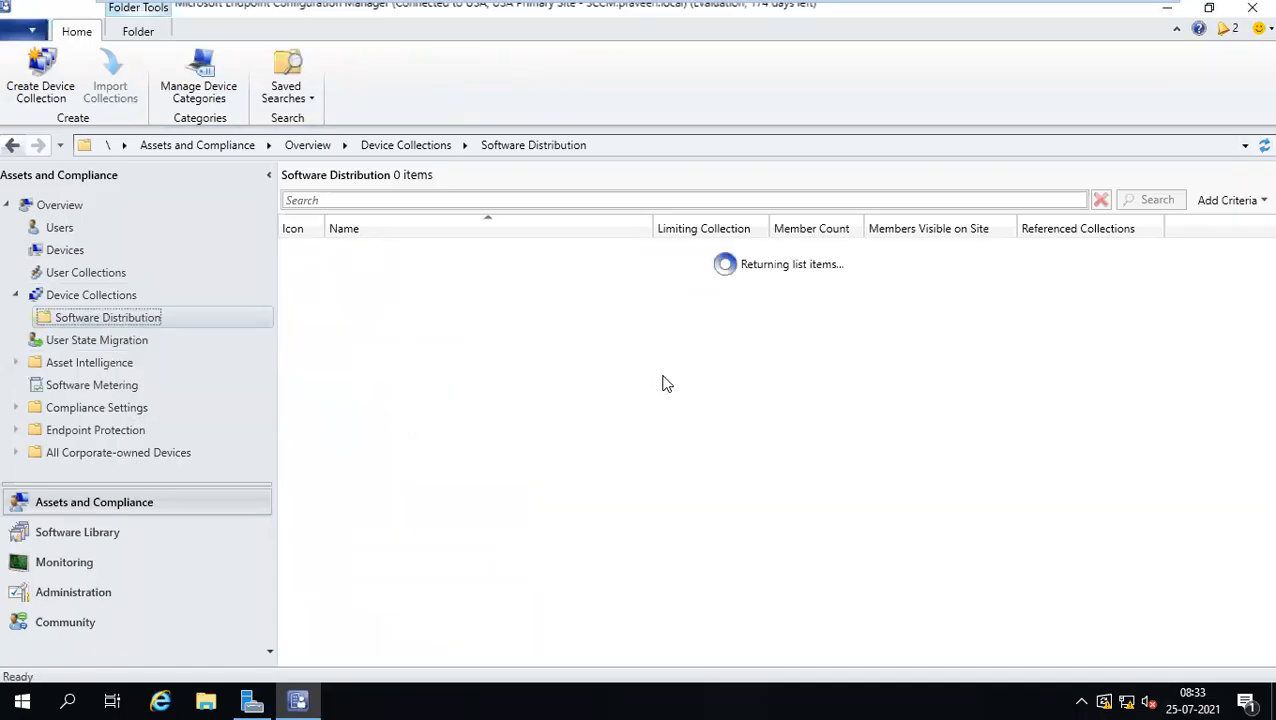
Add a subfolder named B to the Software Distribution folder.
left_click(26, 317)
right_click(74, 322)
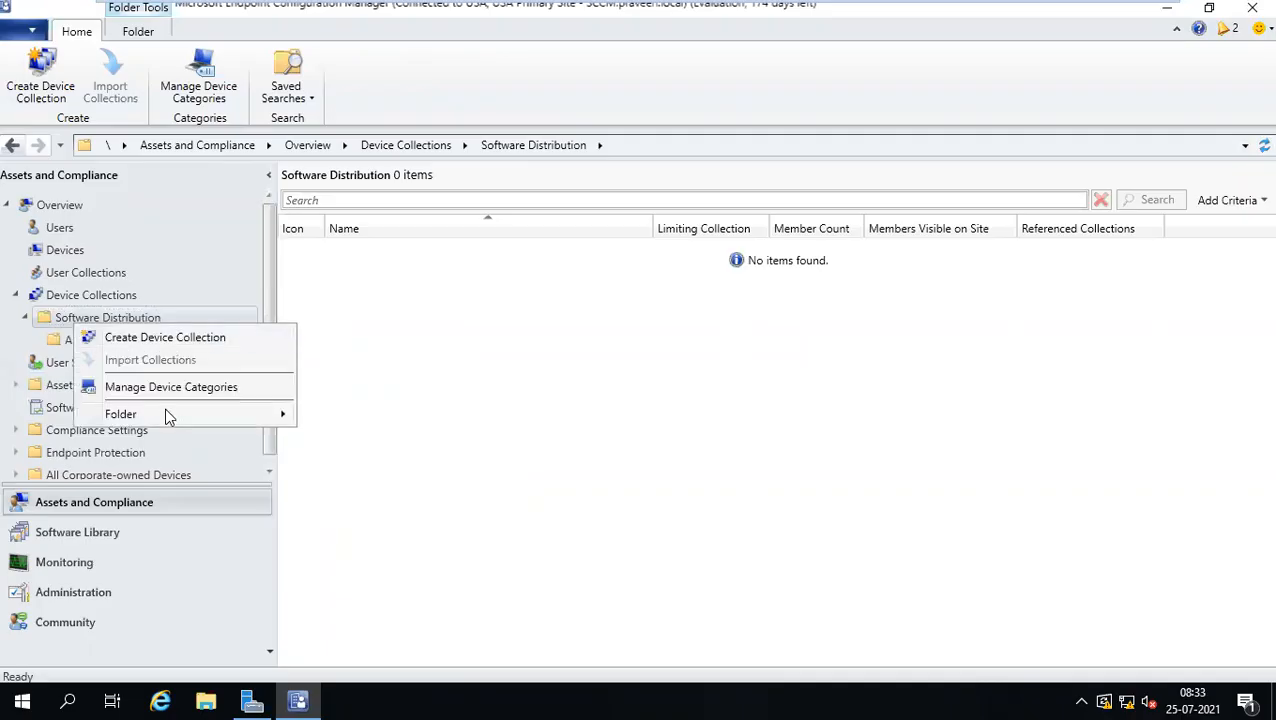
mouse_move(272, 416)
left_click(353, 419)
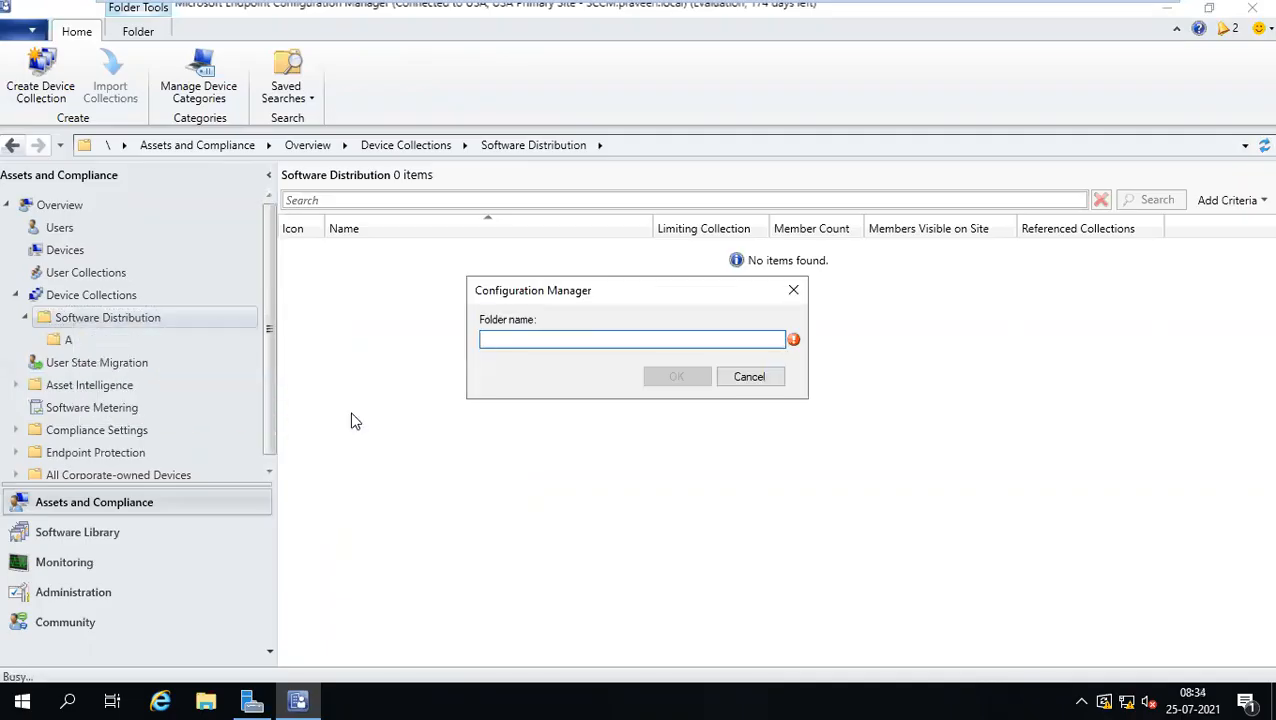
type("B")
key("Return")
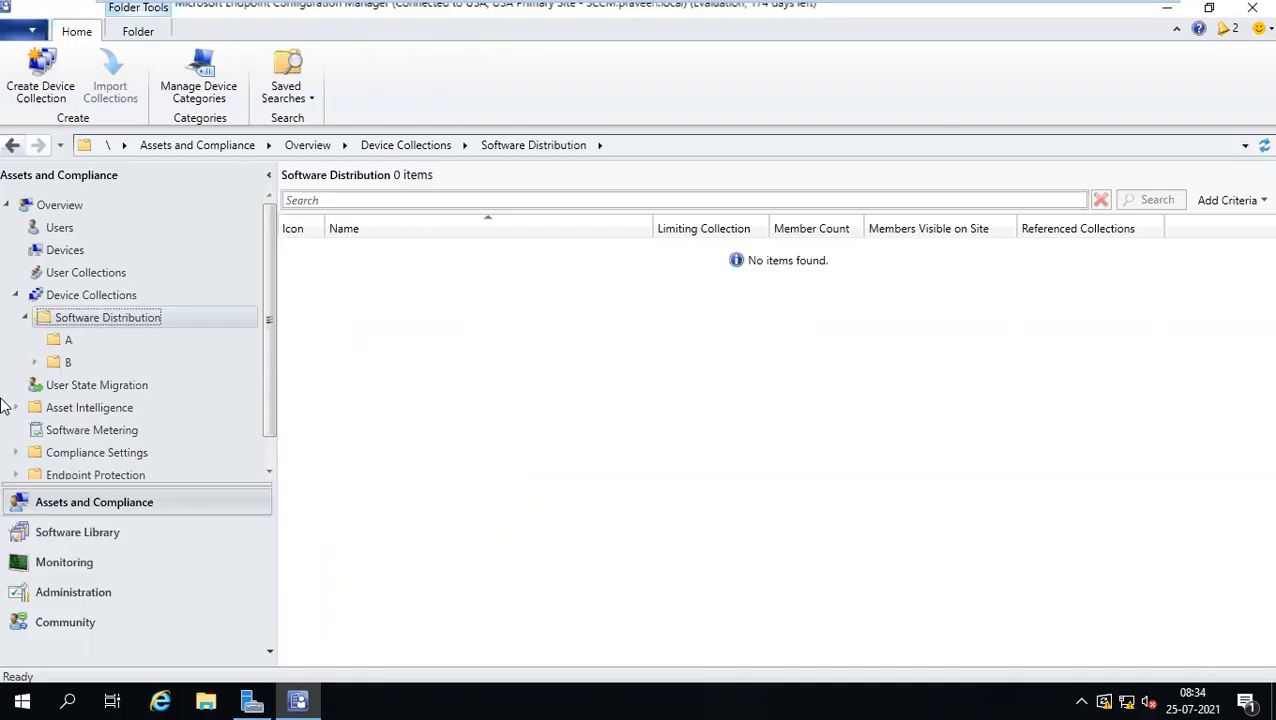
Add a subfolder named C to the Software Distribution folder.
right_click(86, 325)
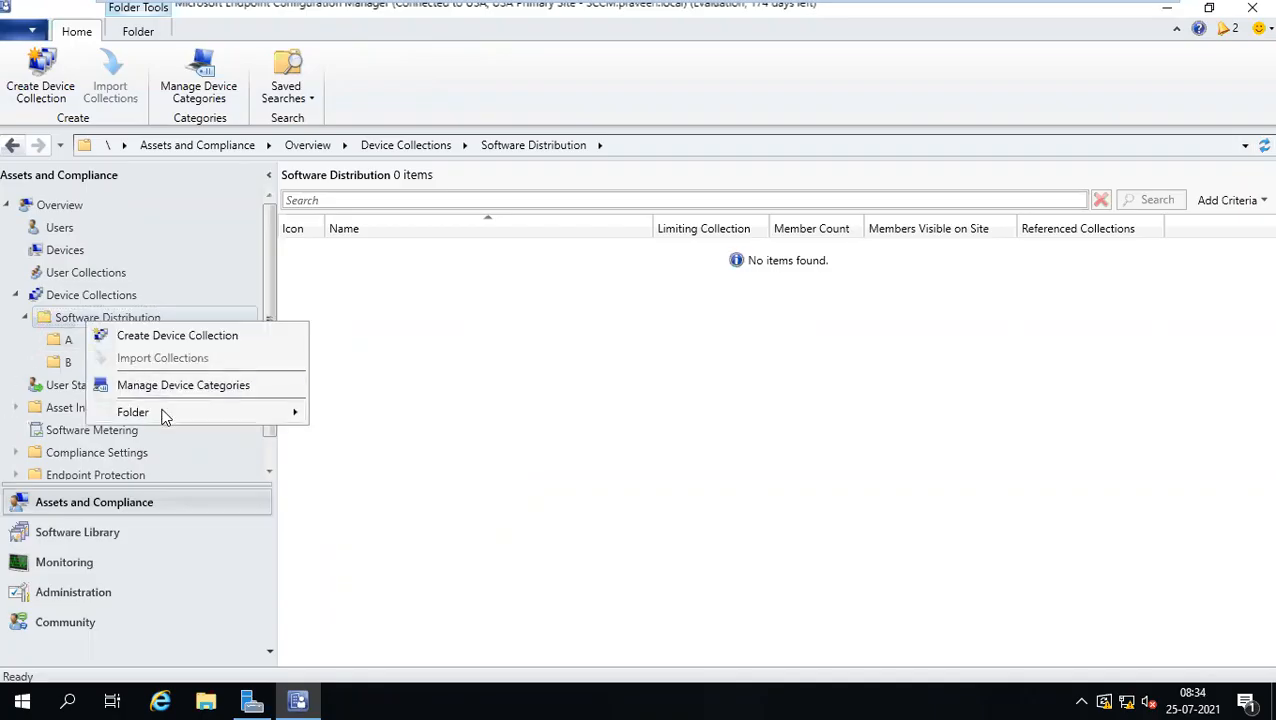
mouse_move(162, 413)
left_click(357, 418)
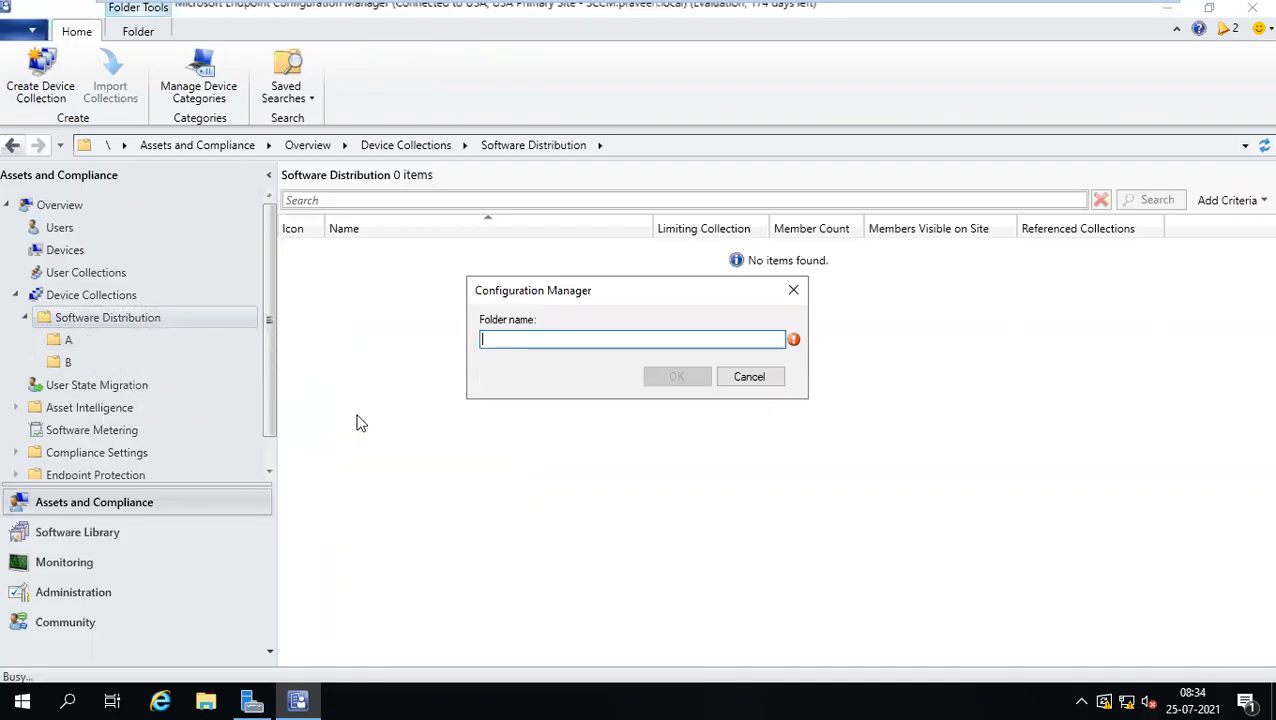
type("C")
key("Return")
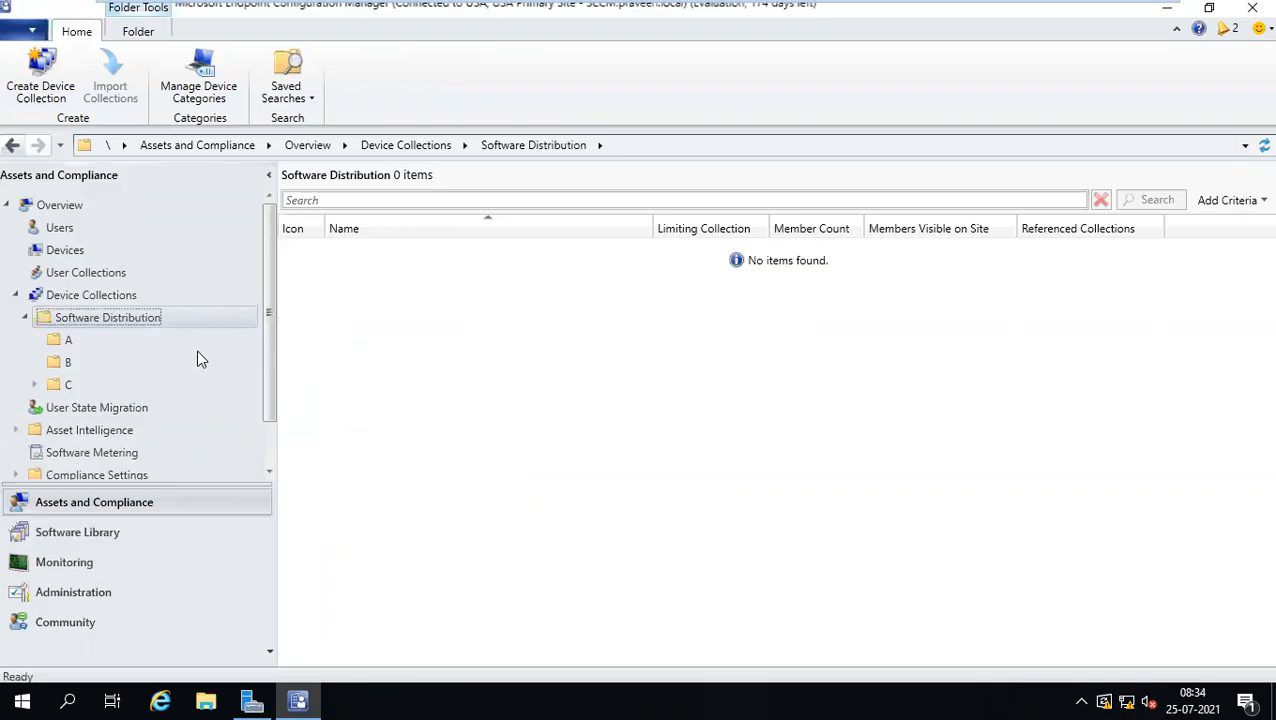
Add a subfolder named Z to the Software Distribution folder.
right_click(117, 327)
mouse_move(194, 408)
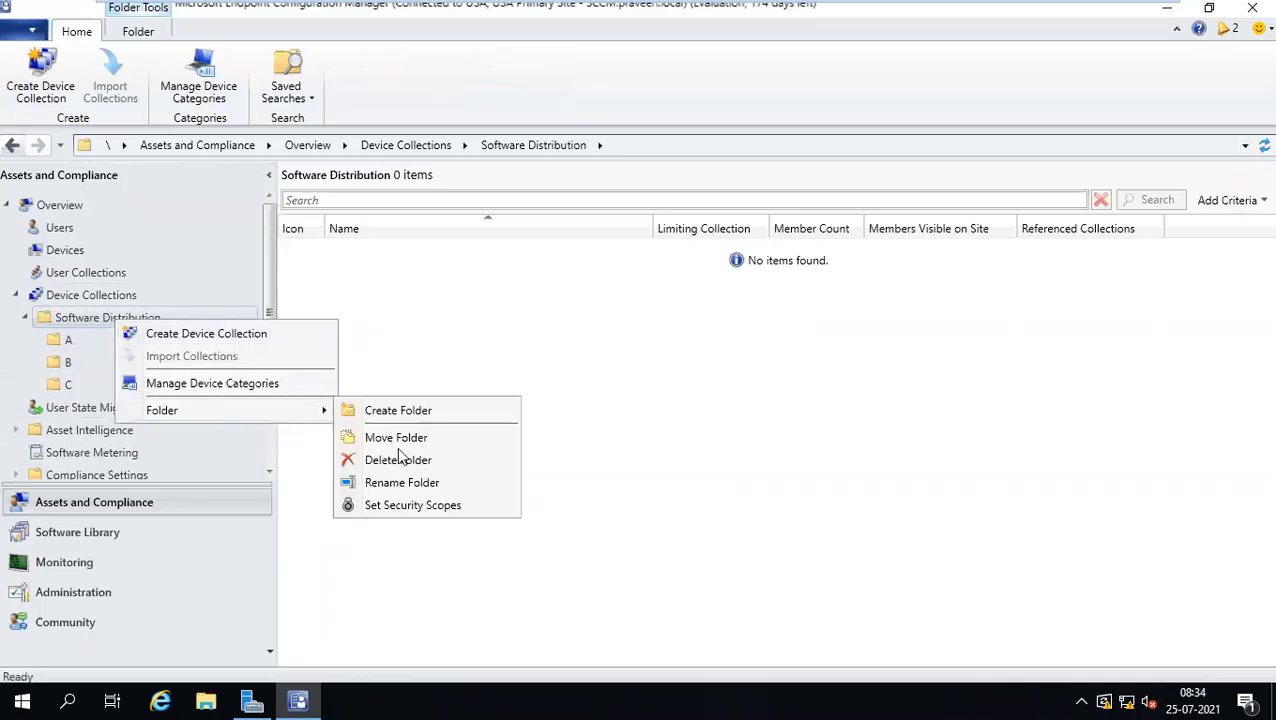
left_click(417, 414)
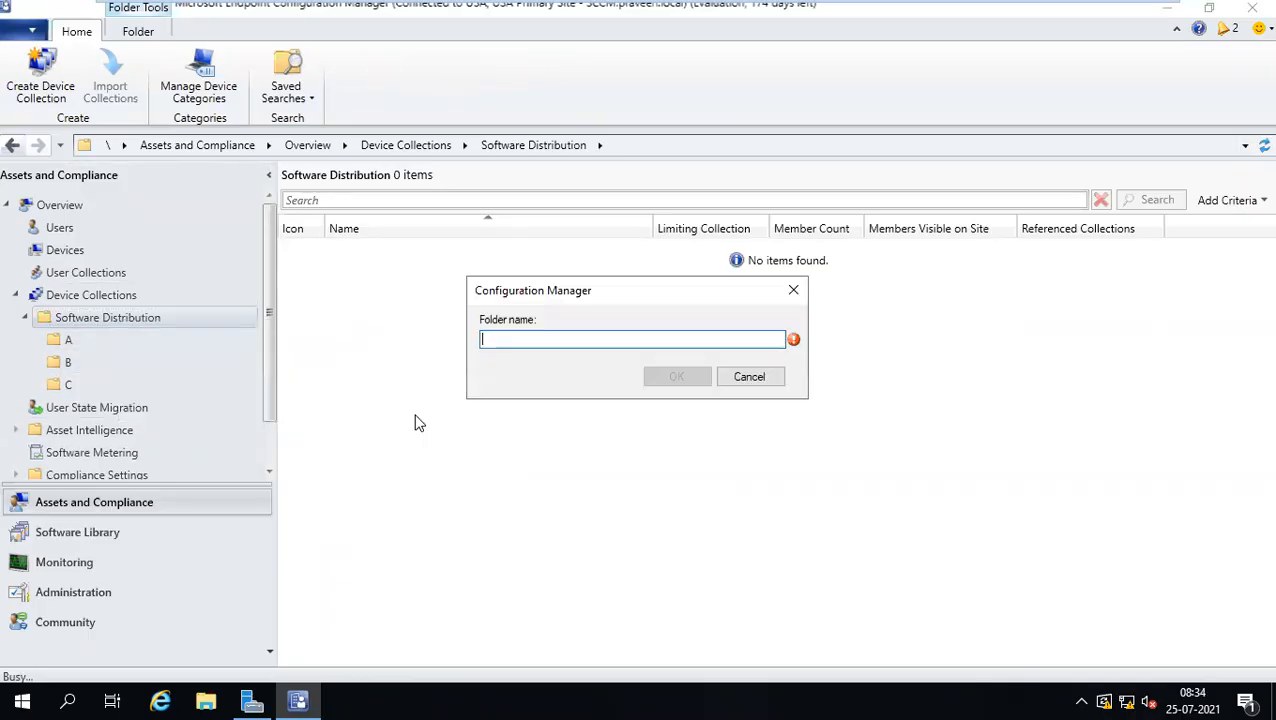
type("Z")
key("Return")
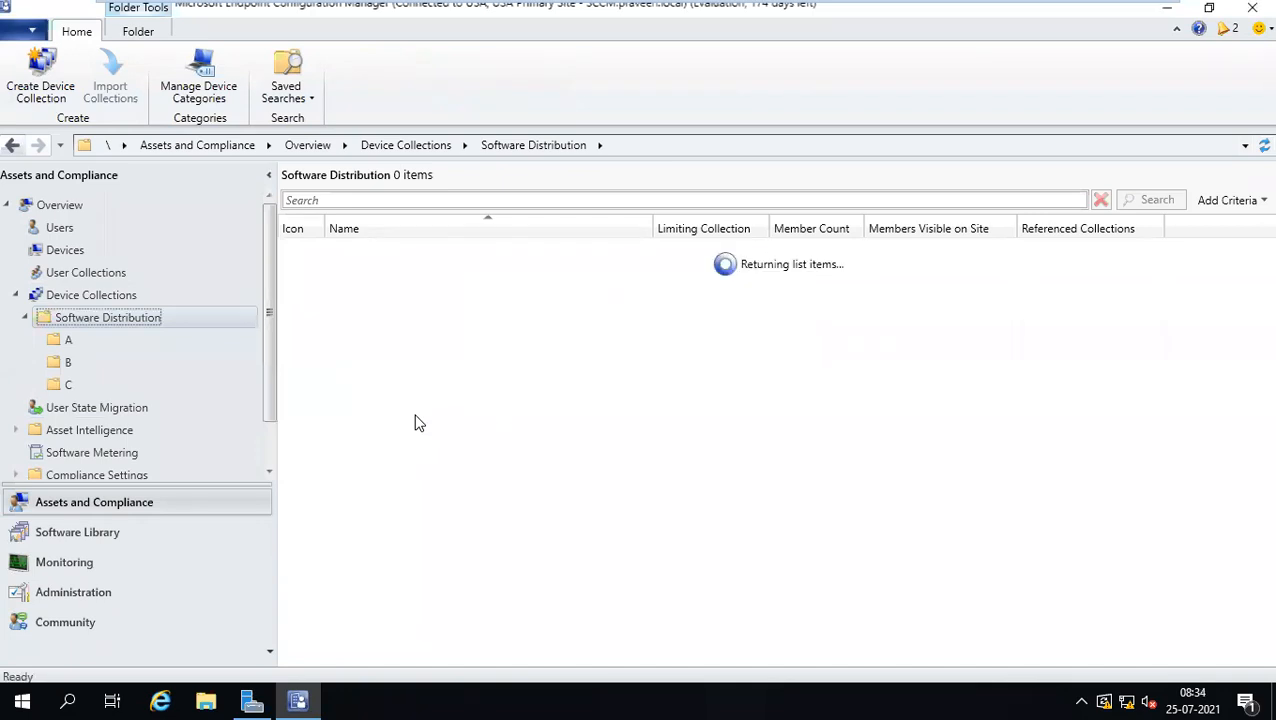
Start a new device collection in folder C named "Chrome 80.0.0.2- Install" with All Systems as its limiting collection.
left_click(69, 390)
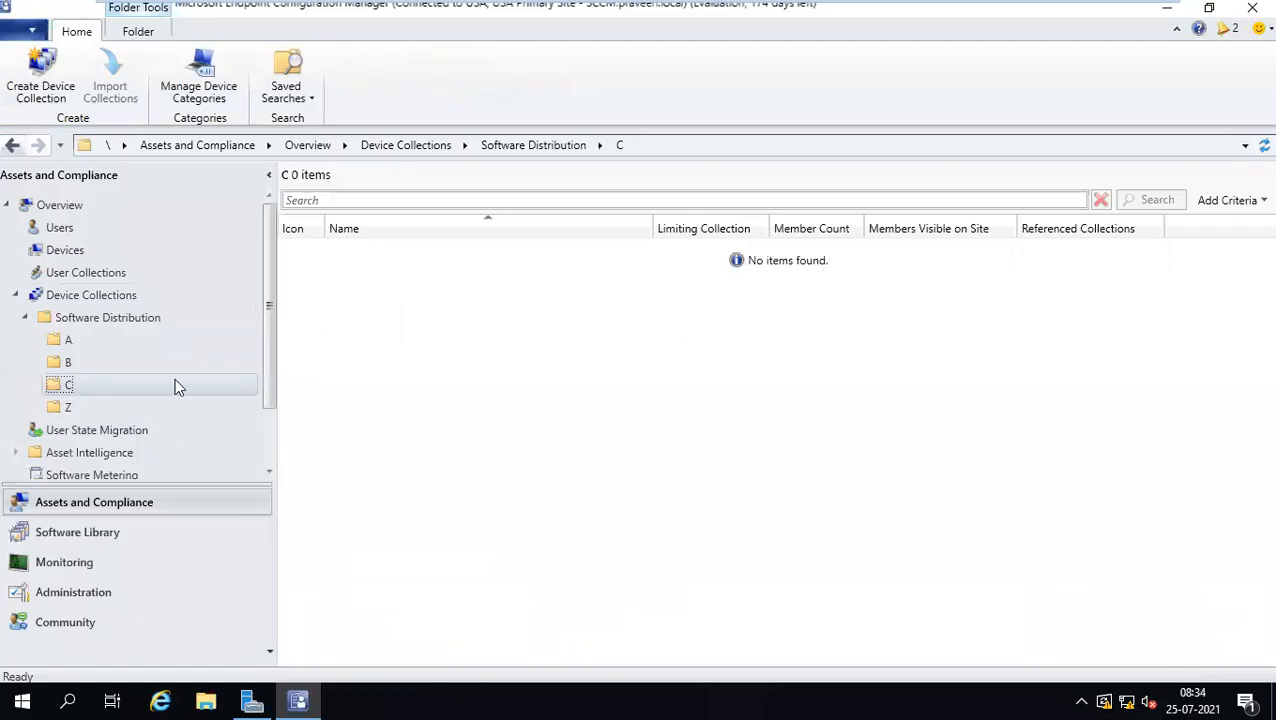
right_click(157, 389)
left_click(171, 401)
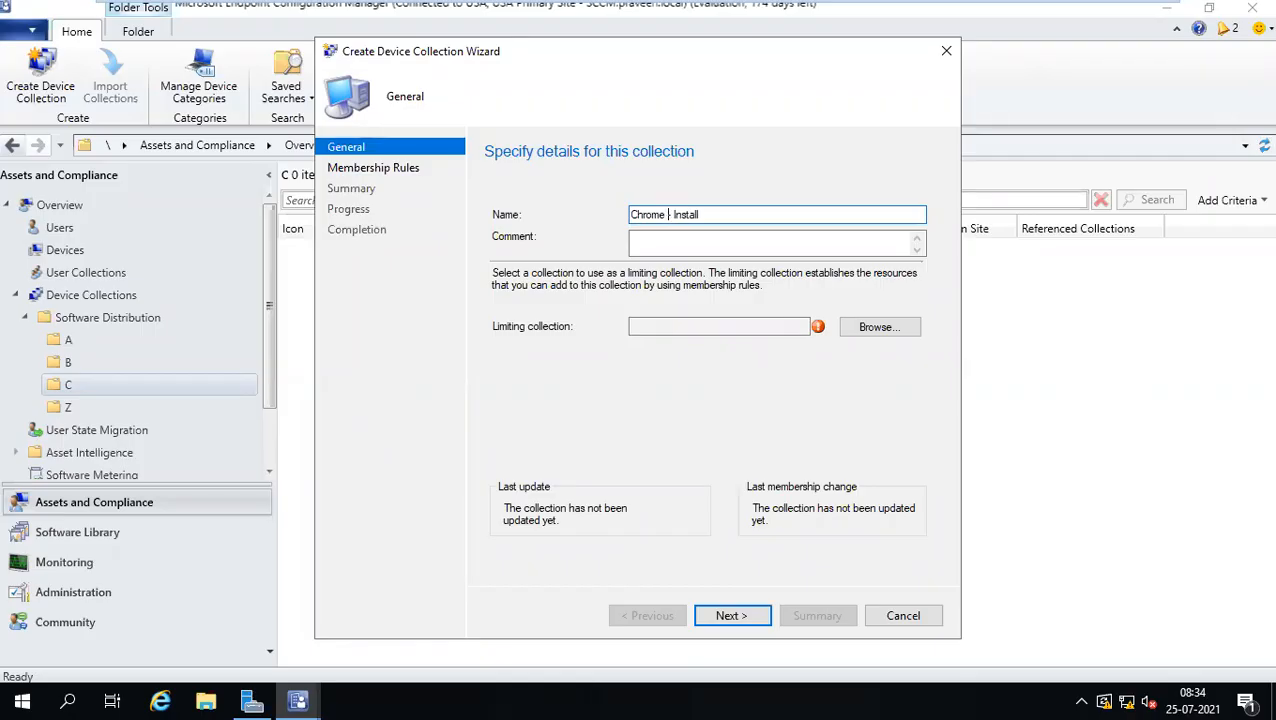
key("BackSpace")
type("80.0.0.2")
left_click(887, 328)
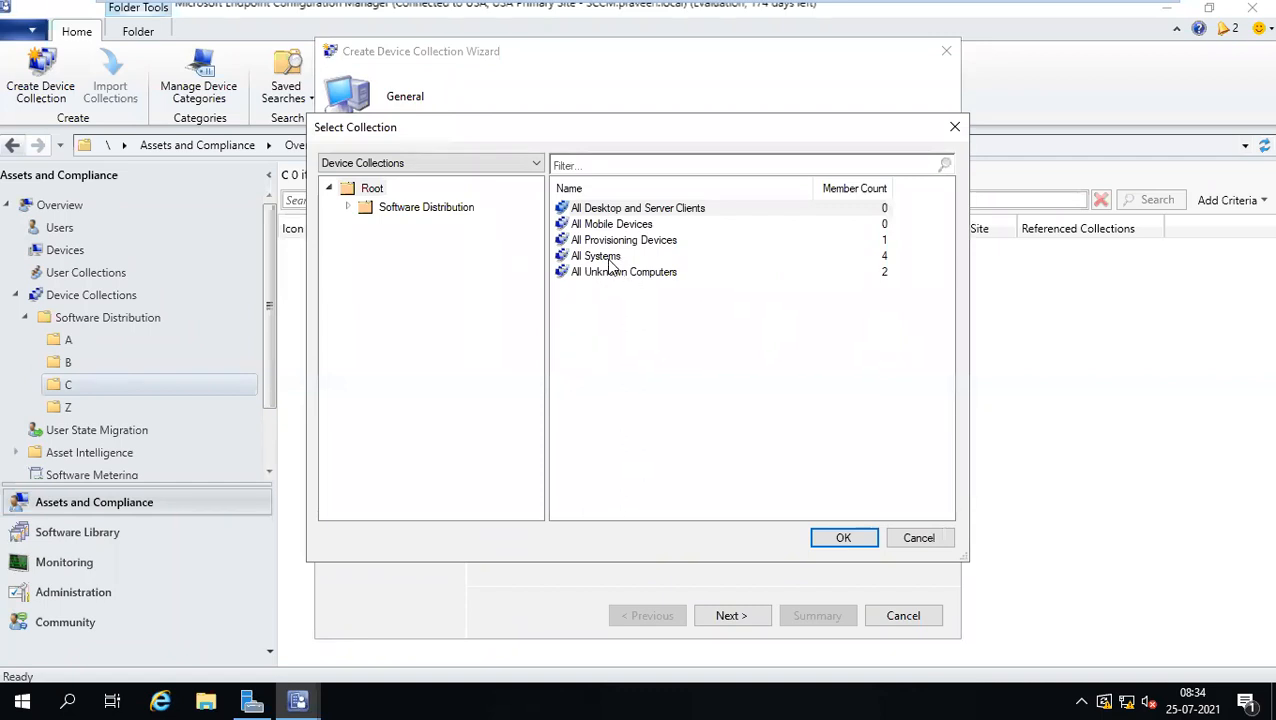
double_click(606, 258)
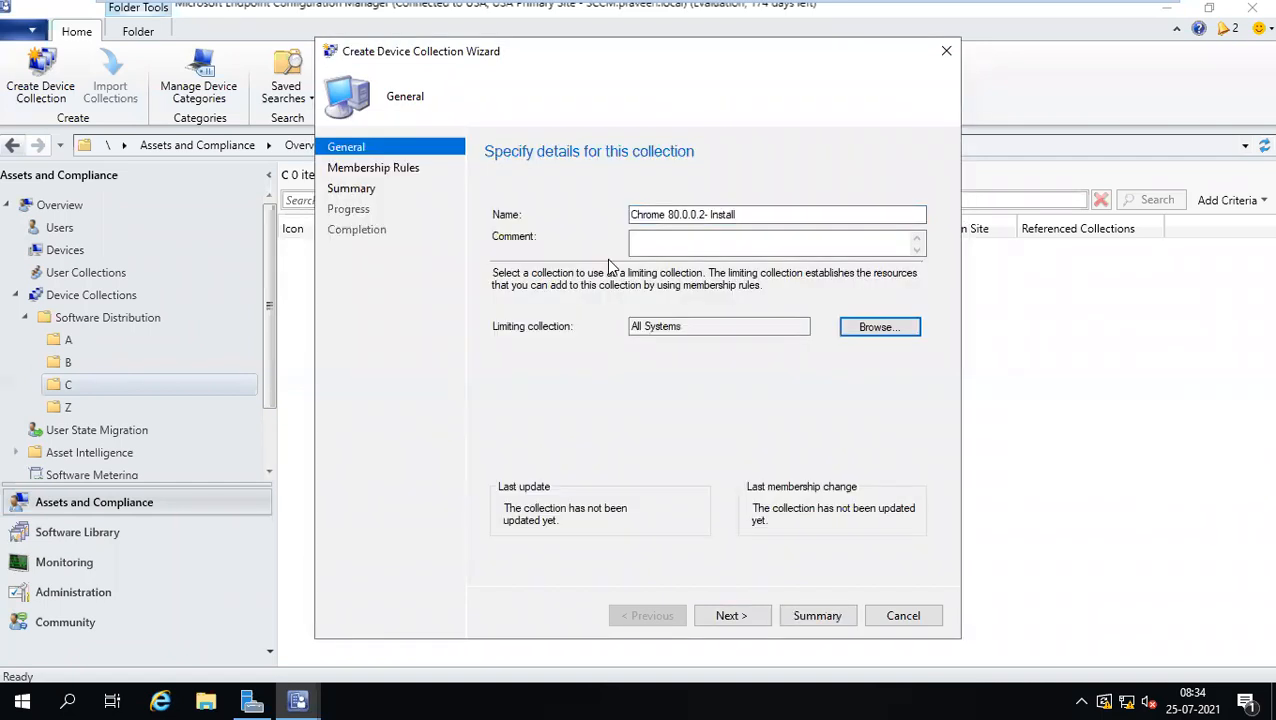
Complete the device collection wizard without membership rules, keeping the default full update schedule.
left_click(730, 616)
left_click(732, 618)
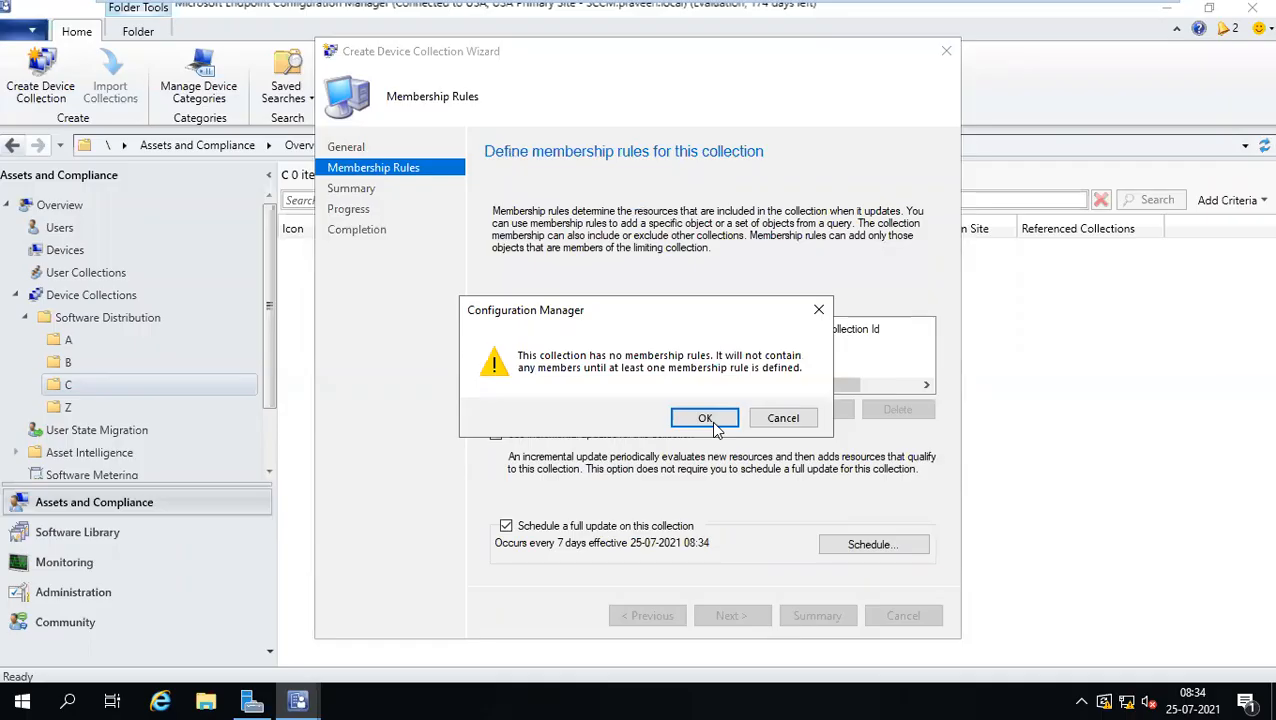
left_click(705, 419)
left_click(729, 618)
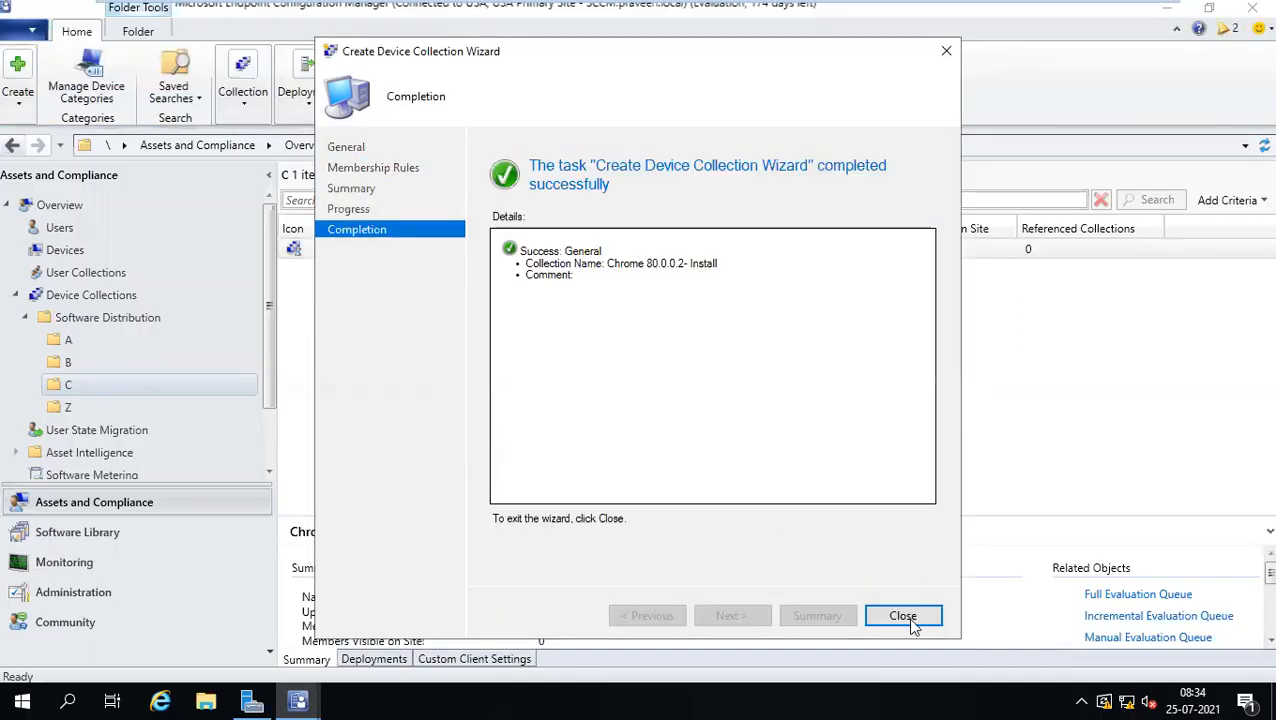
Start a new device collection in folder C named "Chrome 80.0.0.2 - Remove" with All Systems as its limiting collection.
left_click(903, 615)
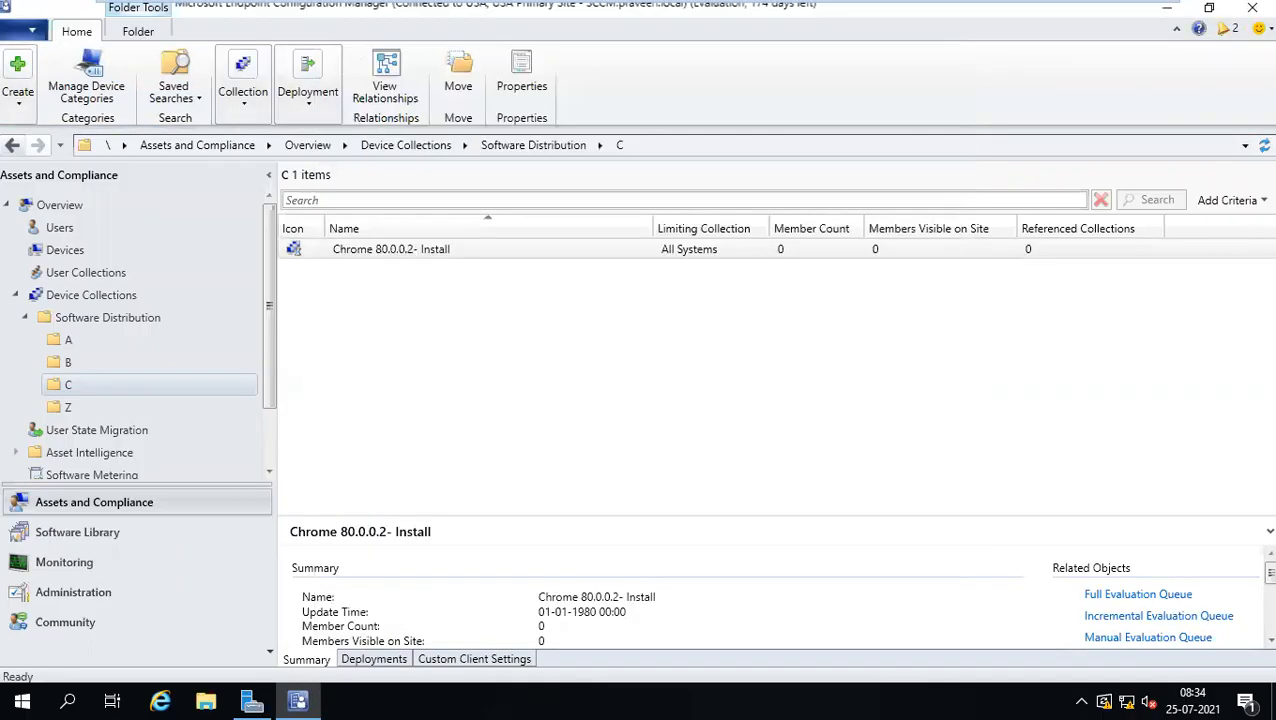
right_click(66, 386)
left_click(140, 402)
type("Chrome 80.0.0.2 - Re")
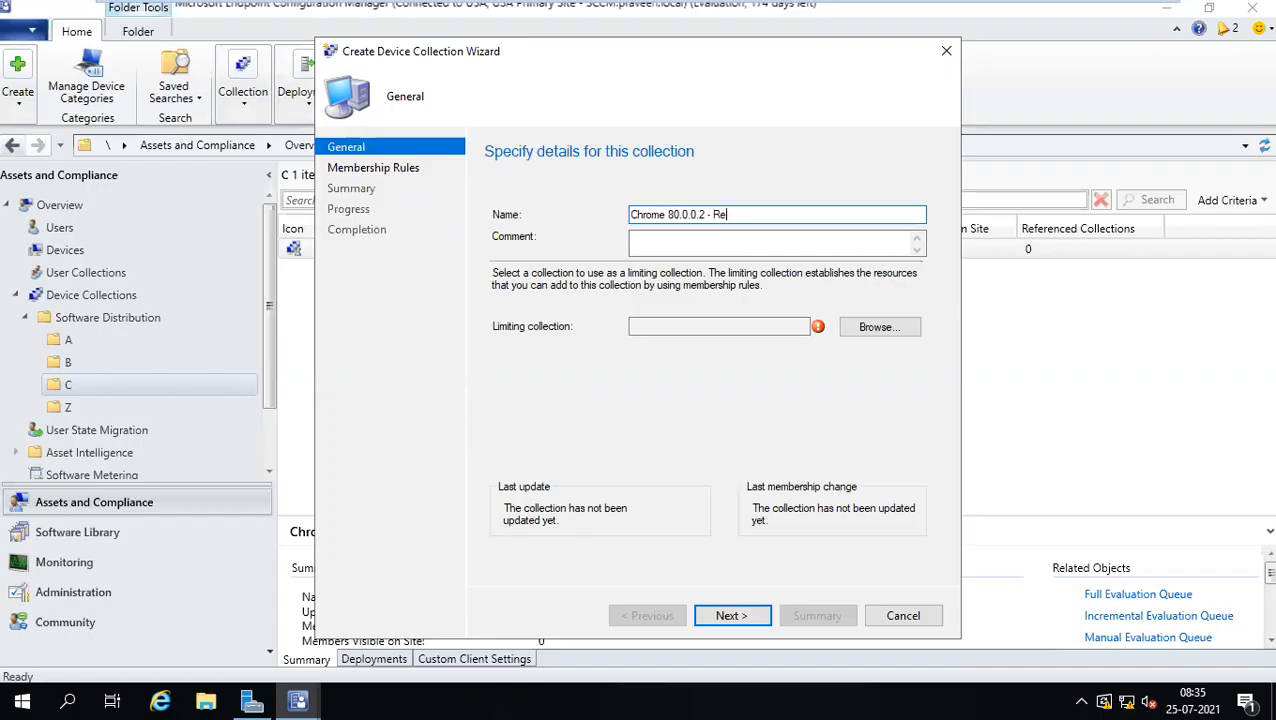
left_click(881, 327)
left_click(597, 257)
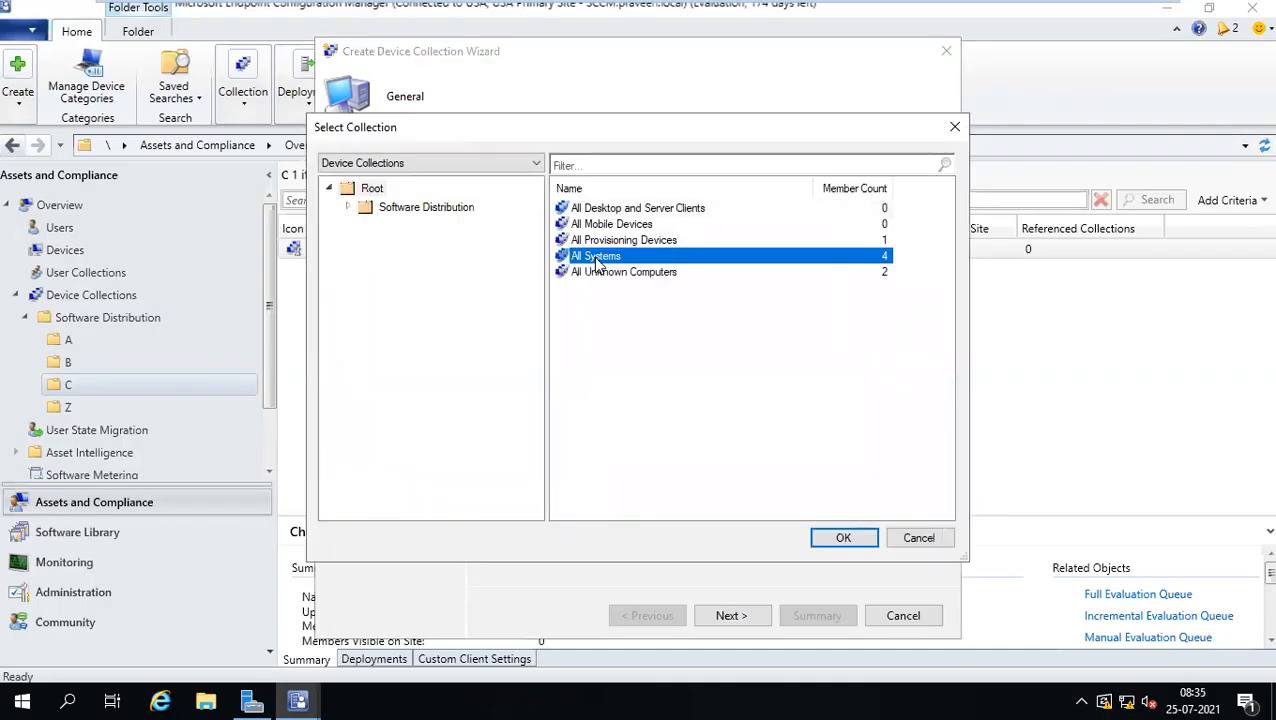
double_click(597, 258)
Complete the Remove collection's wizard without membership rules, keeping the default full update schedule, and select the Chrome 80.0.0.2- Install collection.
left_click(739, 617)
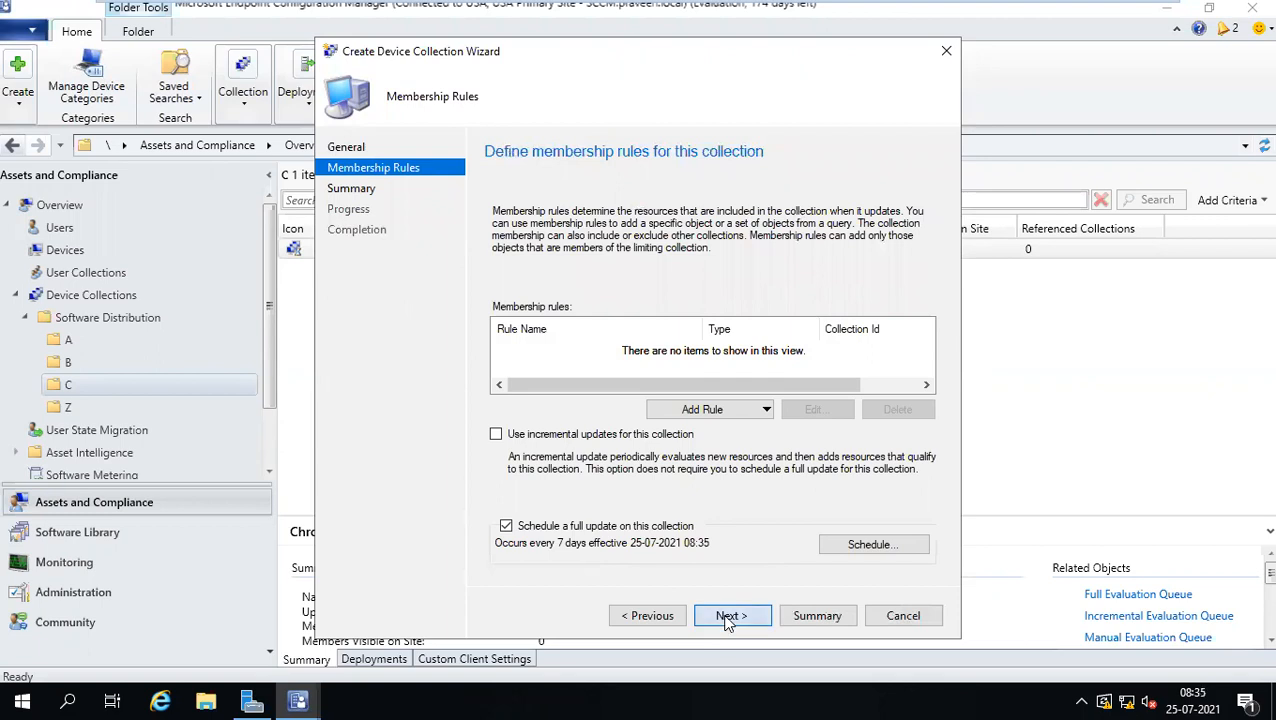
left_click(727, 617)
left_click(700, 416)
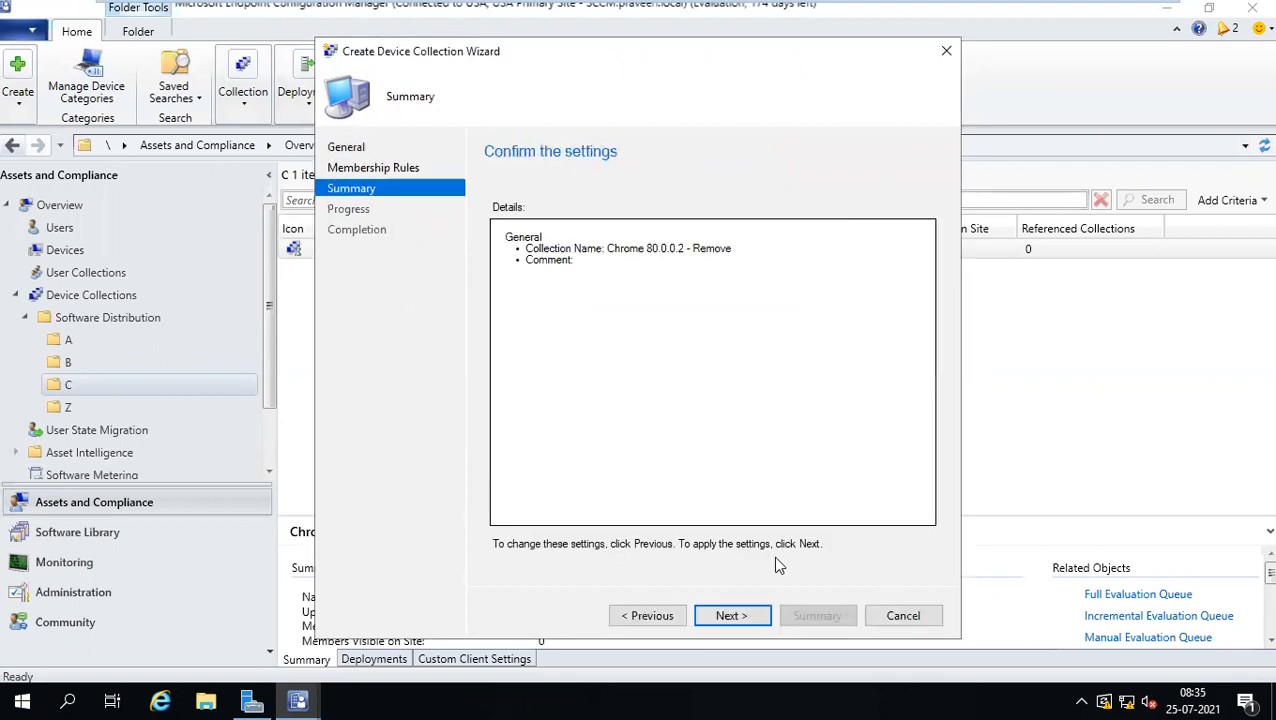
left_click(735, 614)
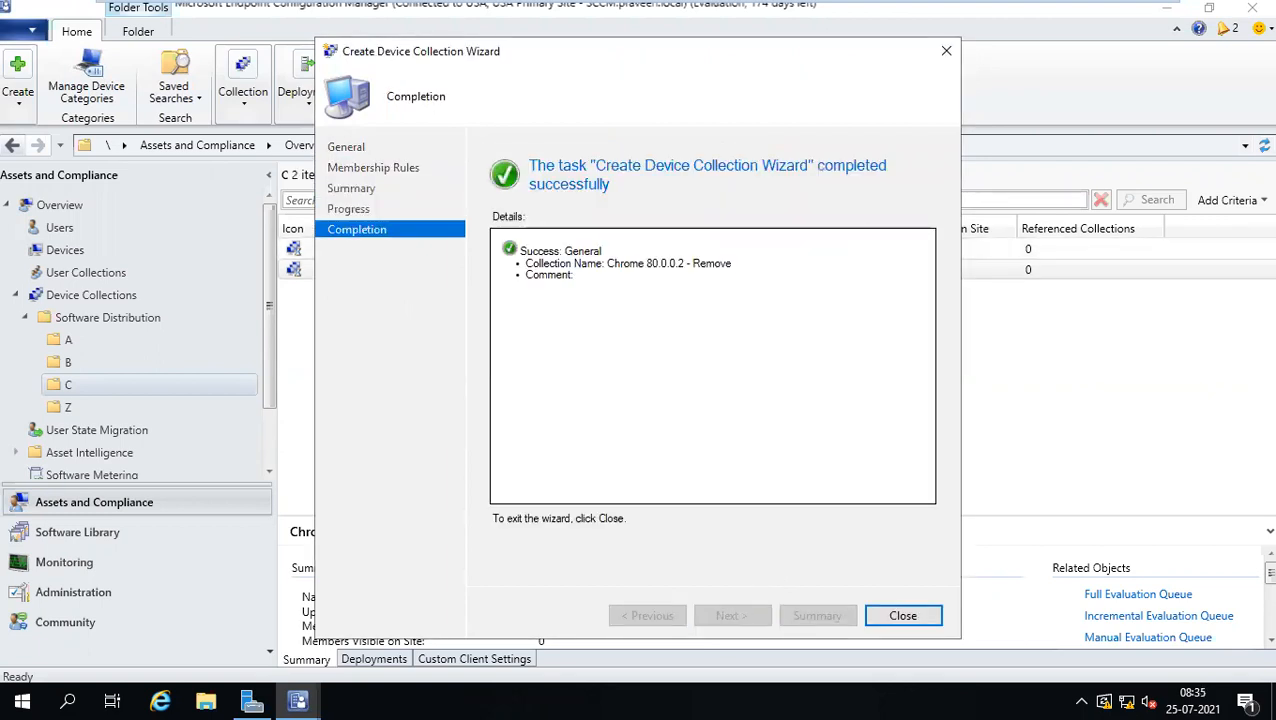
left_click(903, 616)
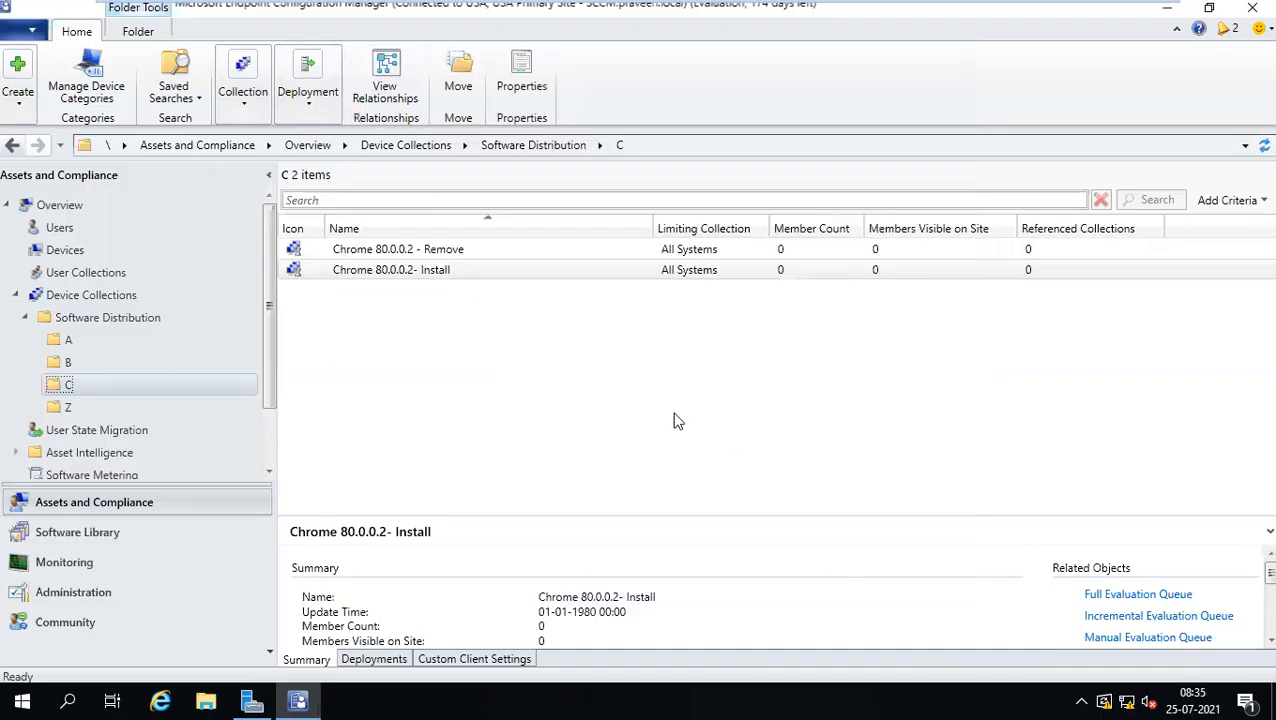
left_click(427, 270)
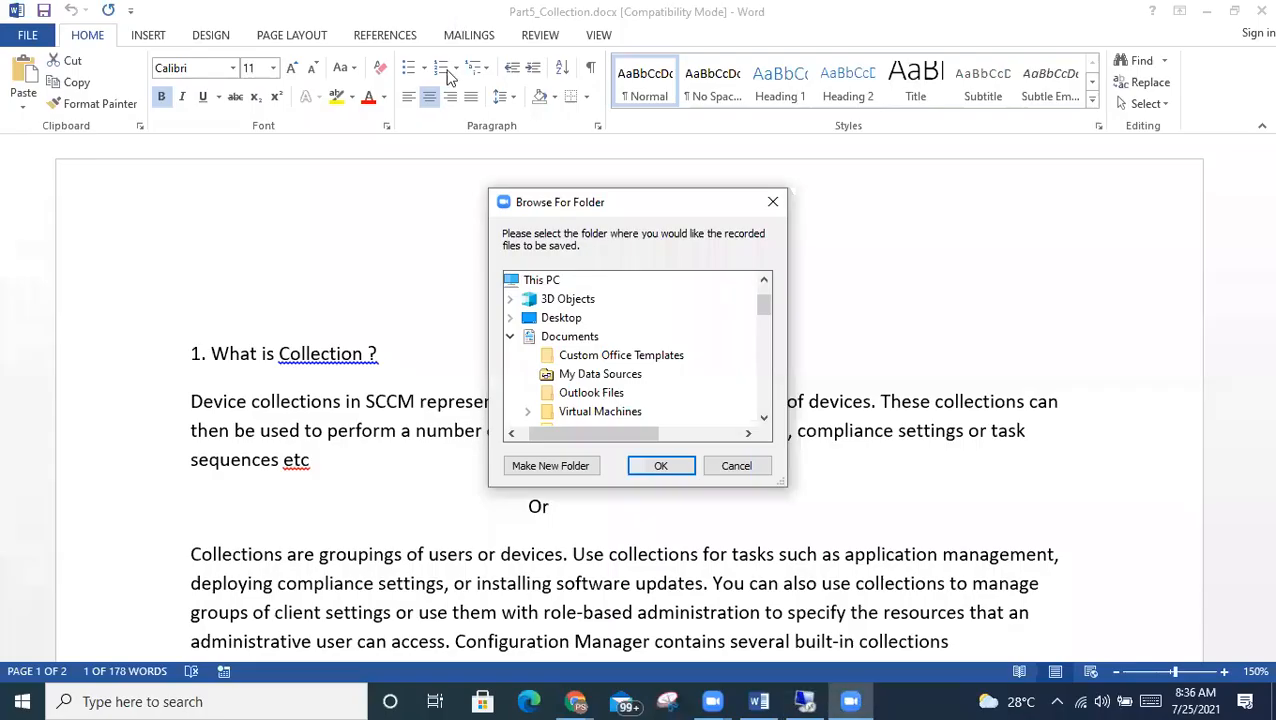
Read through the built-in collections, collection types and four membership rule types in the Part5_Collection.docx notes in Word.
left_click(660, 465)
scroll(645, 465, "down", 4)
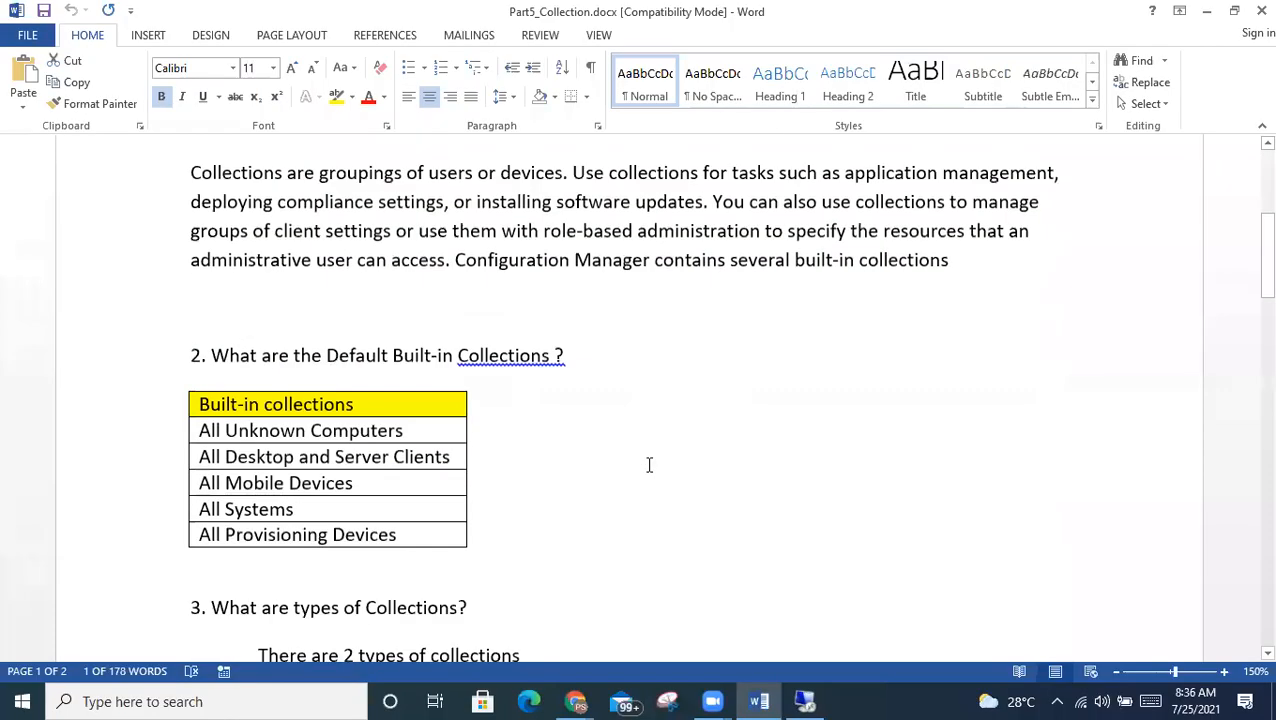
scroll(638, 465, "down", 5)
left_click_drag(365, 510, 353, 541)
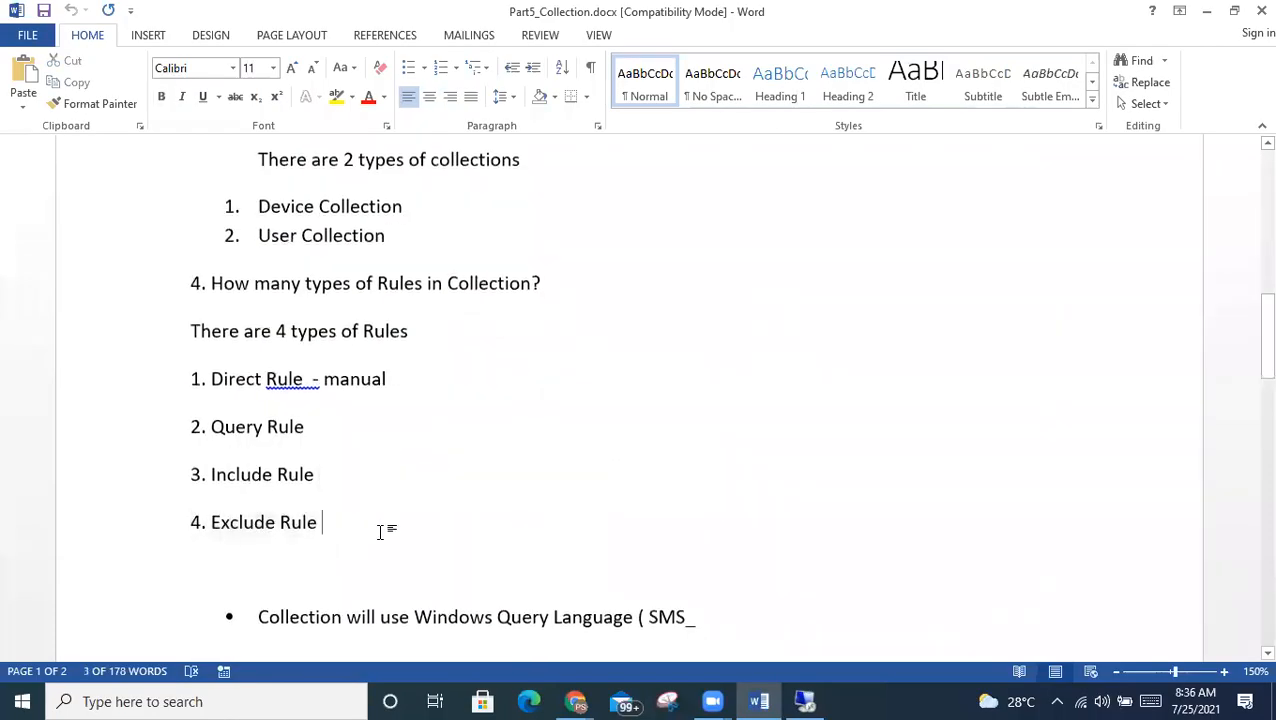
left_click_drag(76, 425, 66, 342)
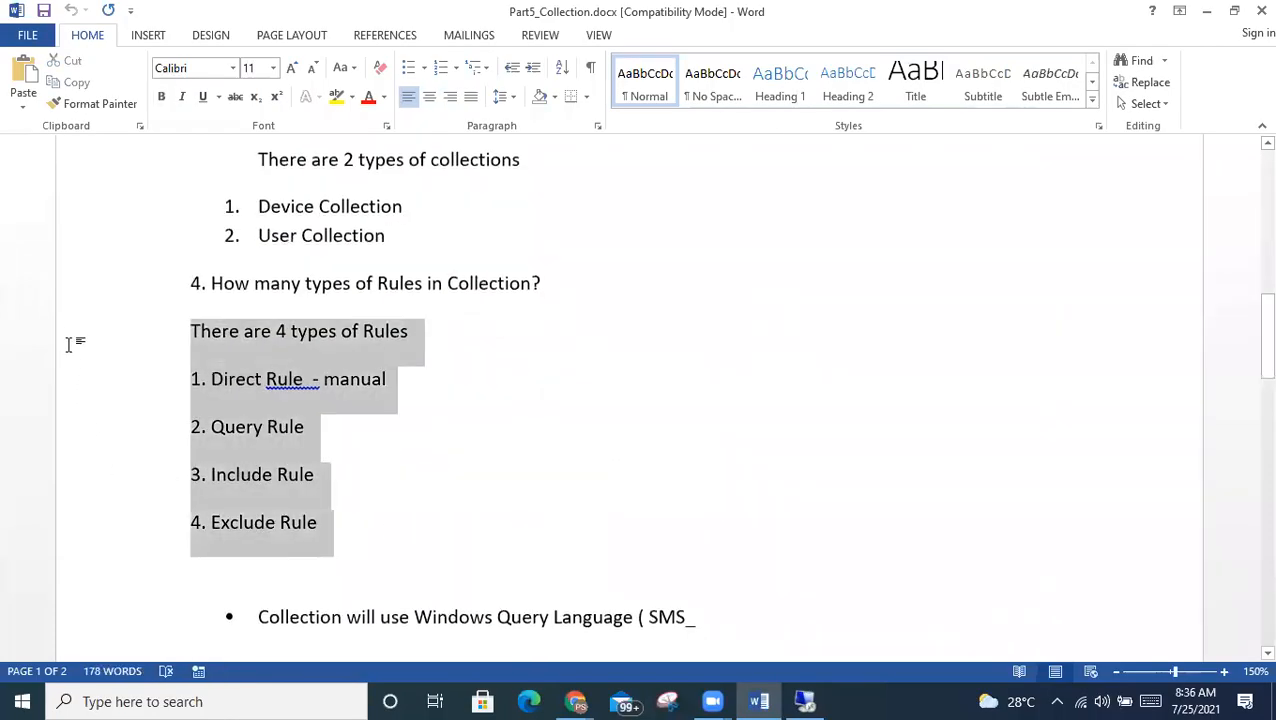
left_click(302, 380)
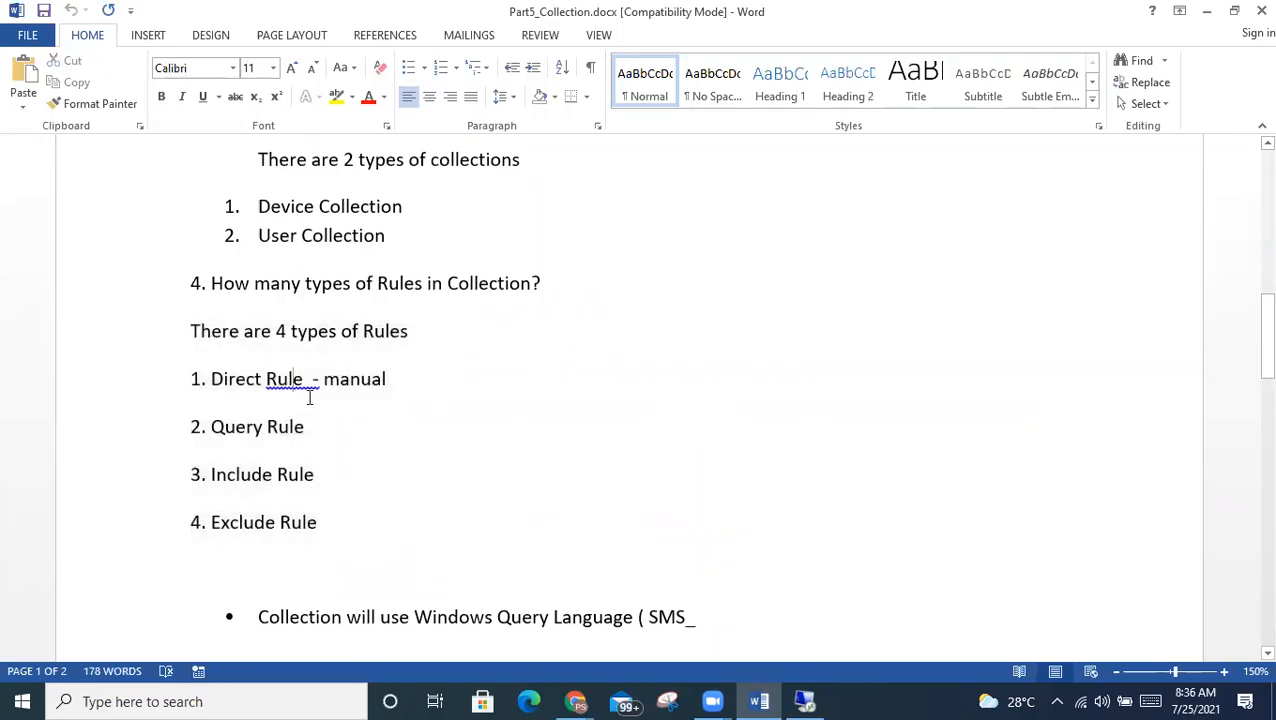
Switch back to Configuration Manager and look up the SCCM device in the Devices list.
left_click(801, 699)
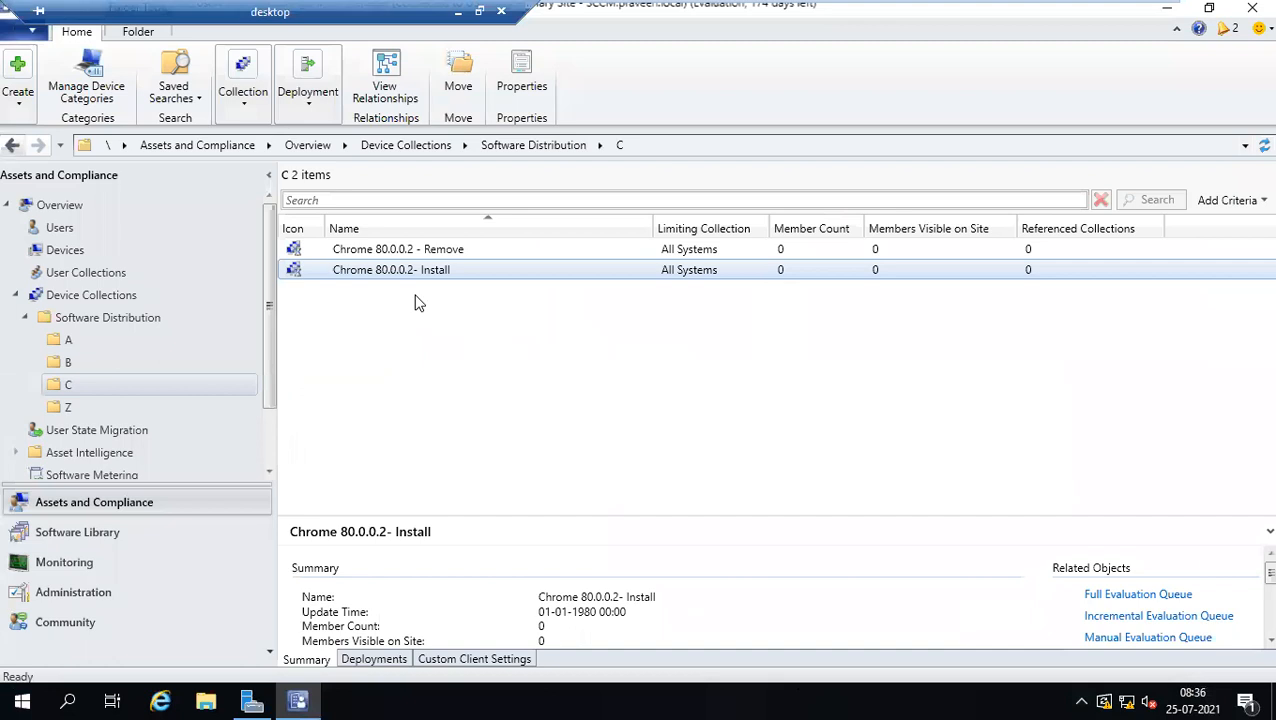
left_click(60, 250)
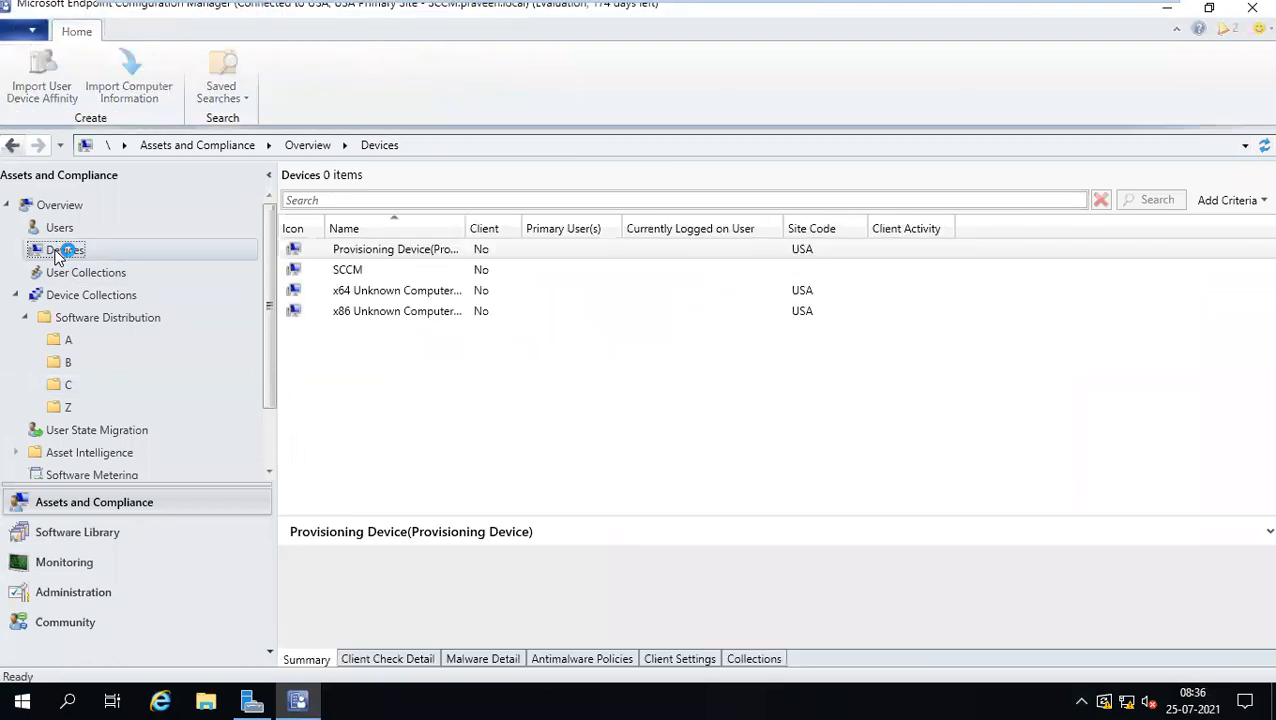
left_click(363, 270)
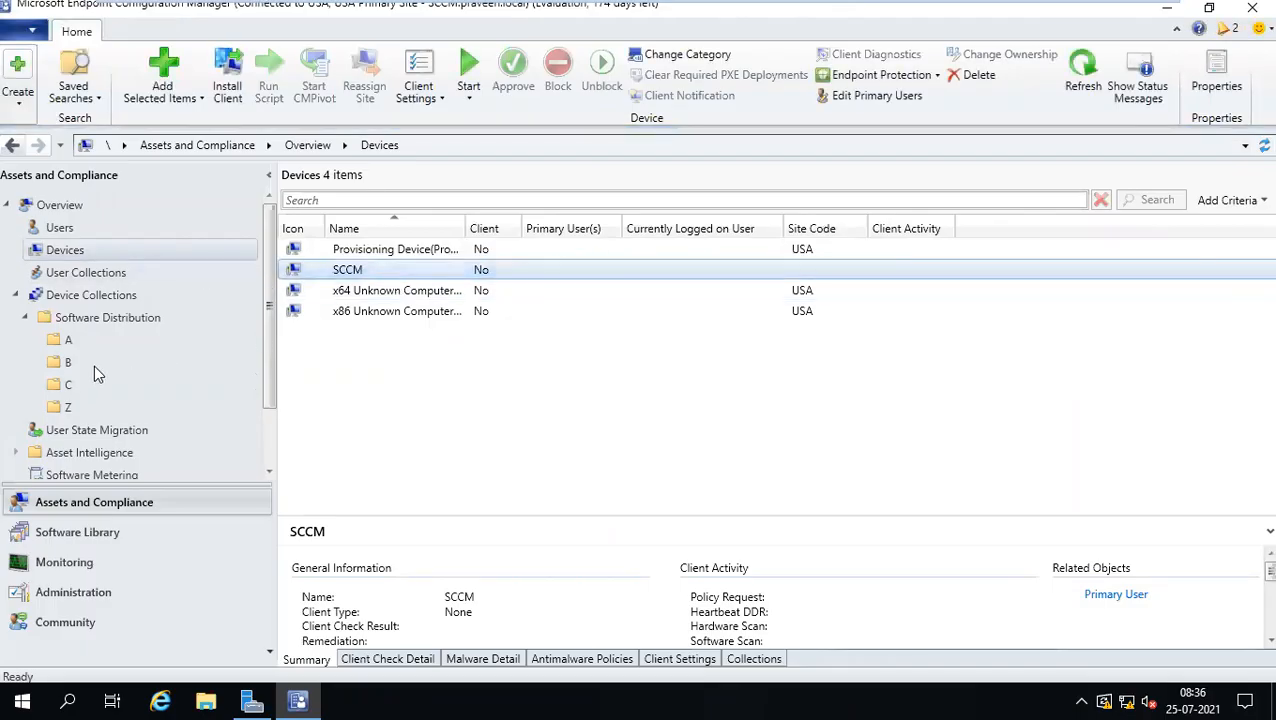
Add the SCCM system resource directly to the Chrome 80.0.0.2- Install collection in folder C.
left_click(72, 385)
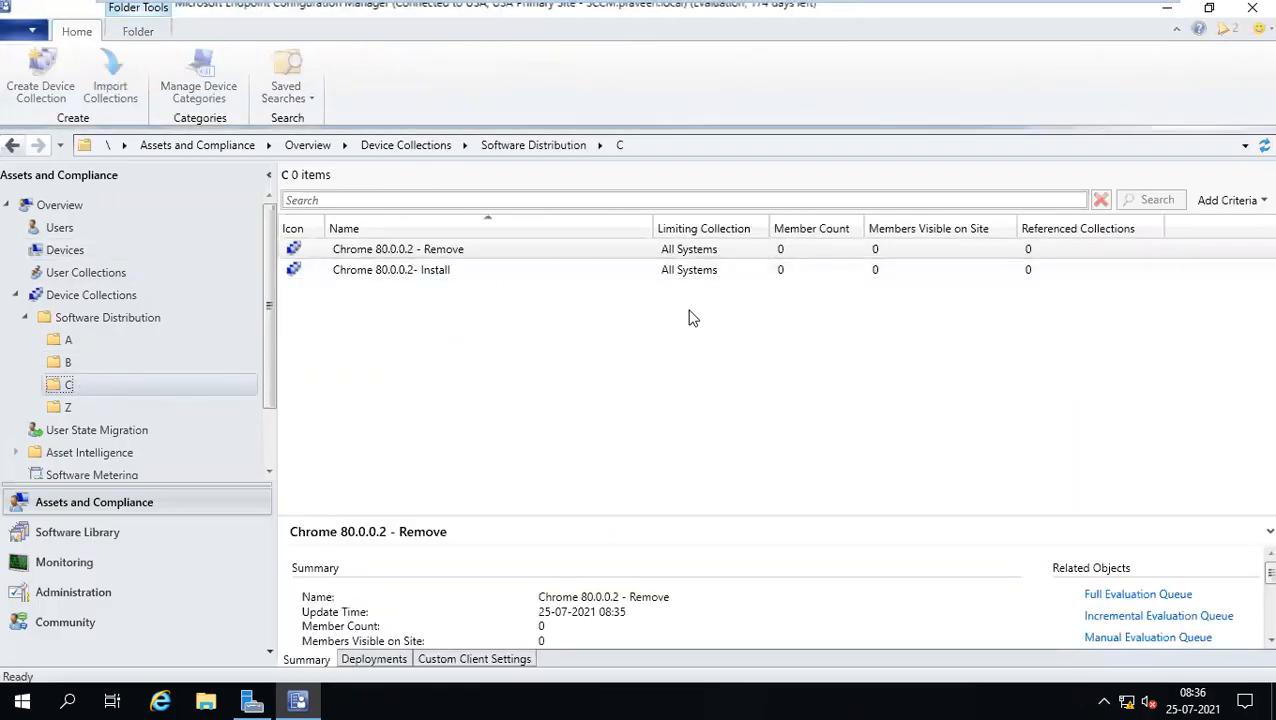
left_click(428, 281)
right_click(421, 283)
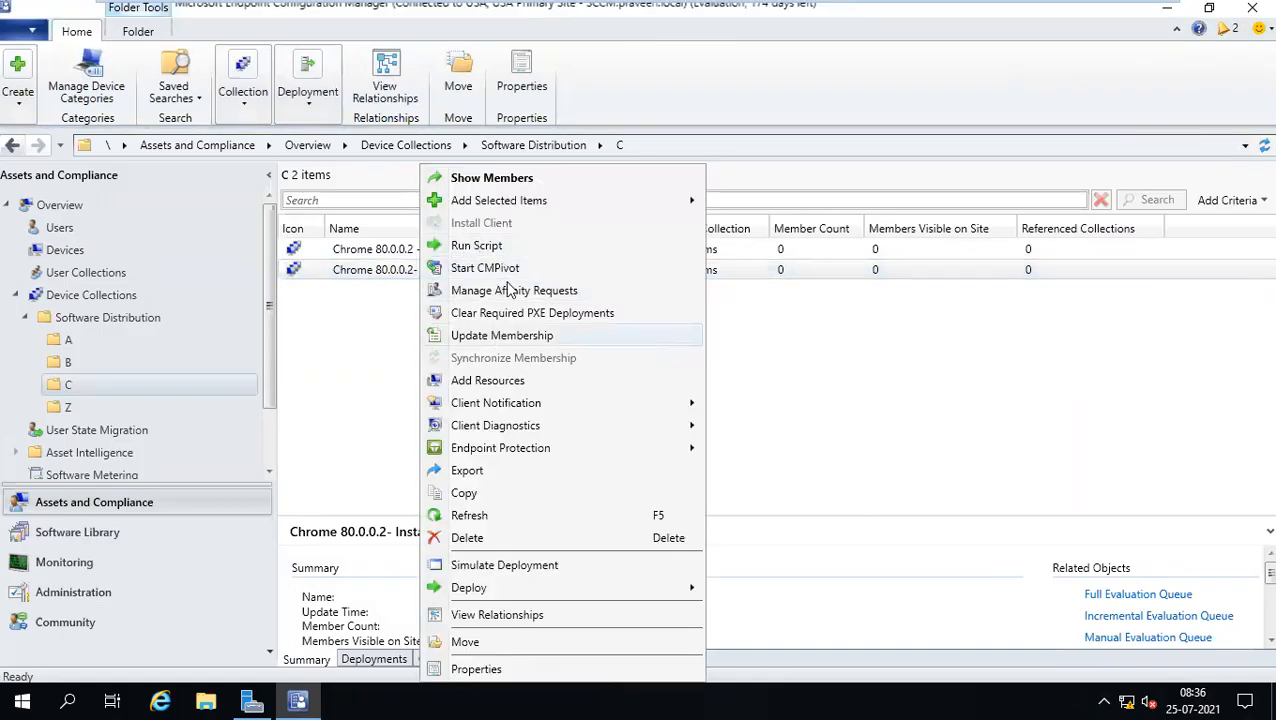
left_click(480, 385)
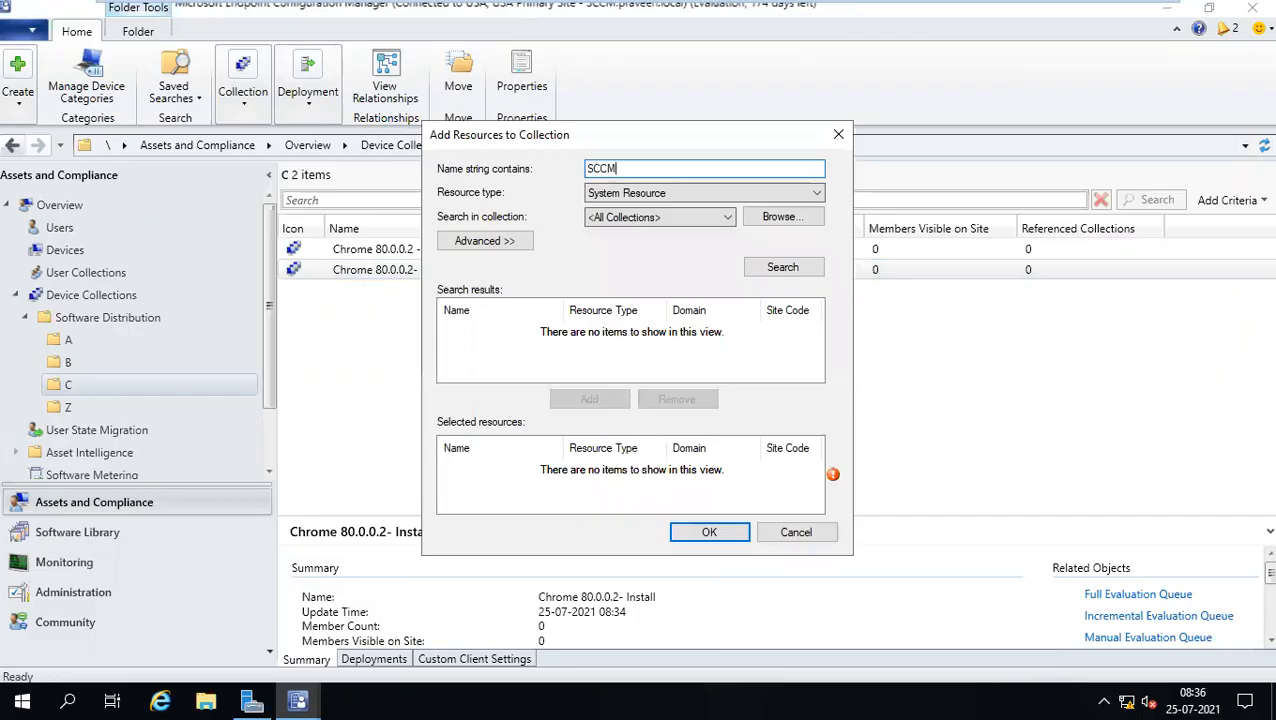
left_click(780, 272)
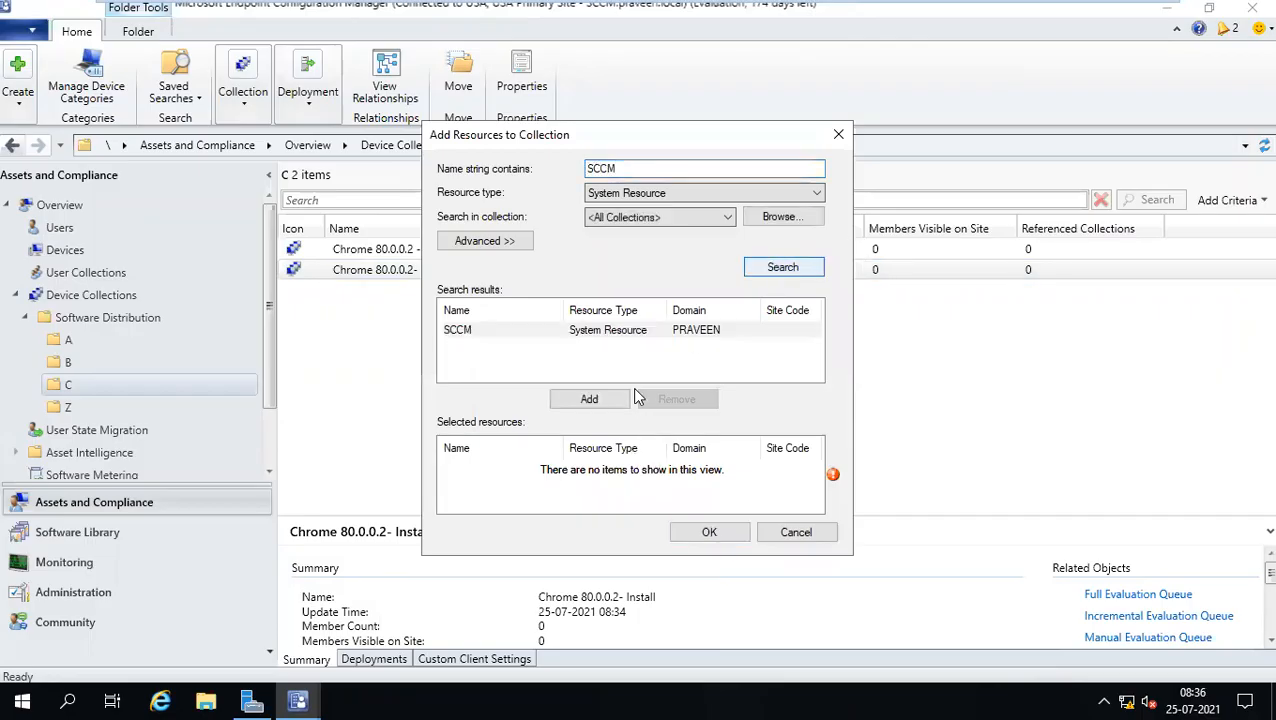
left_click(617, 400)
left_click(709, 532)
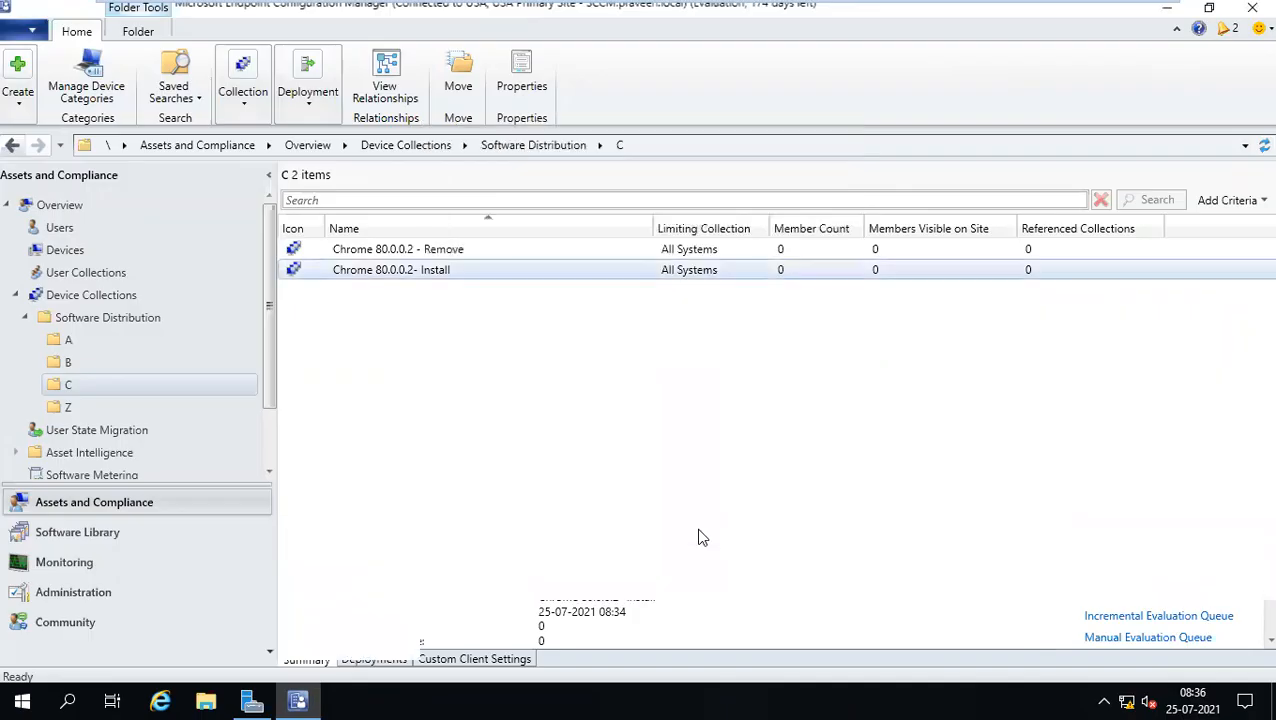
Refresh the Chrome 80.0.0.2- Install collection repeatedly and show its members to check for the SCCM device.
right_click(457, 269)
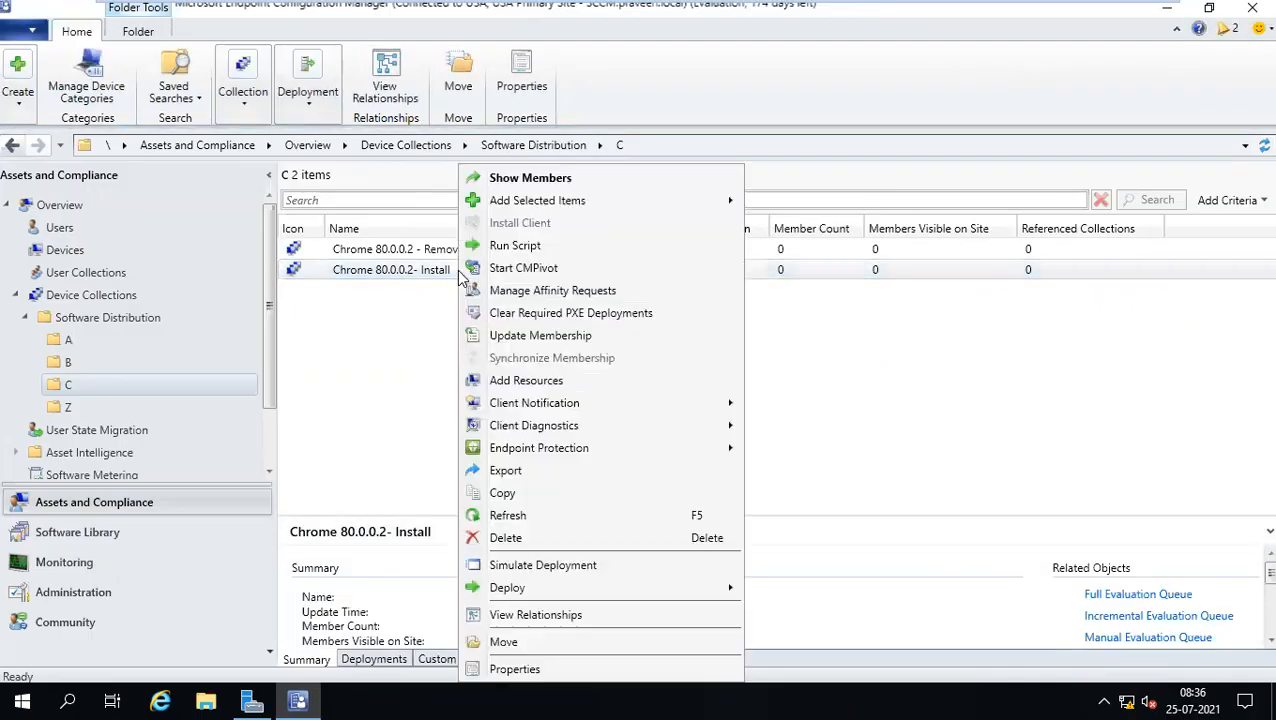
left_click(510, 518)
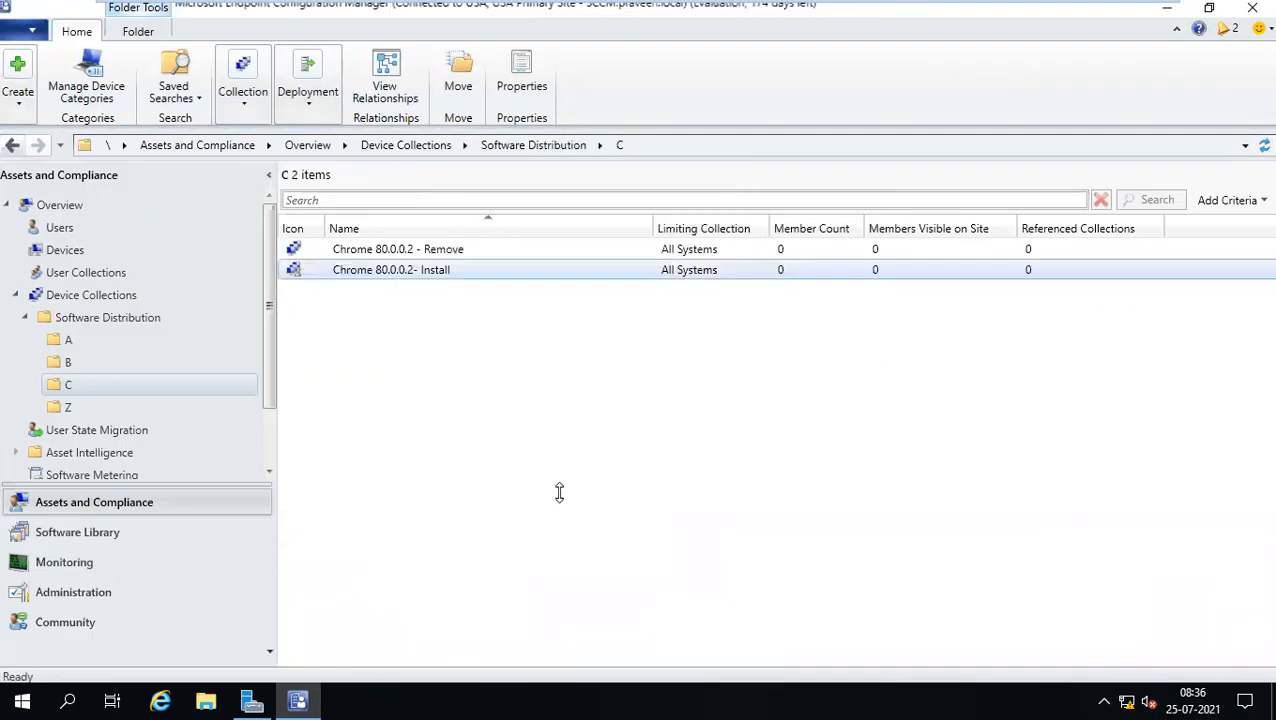
right_click(561, 272)
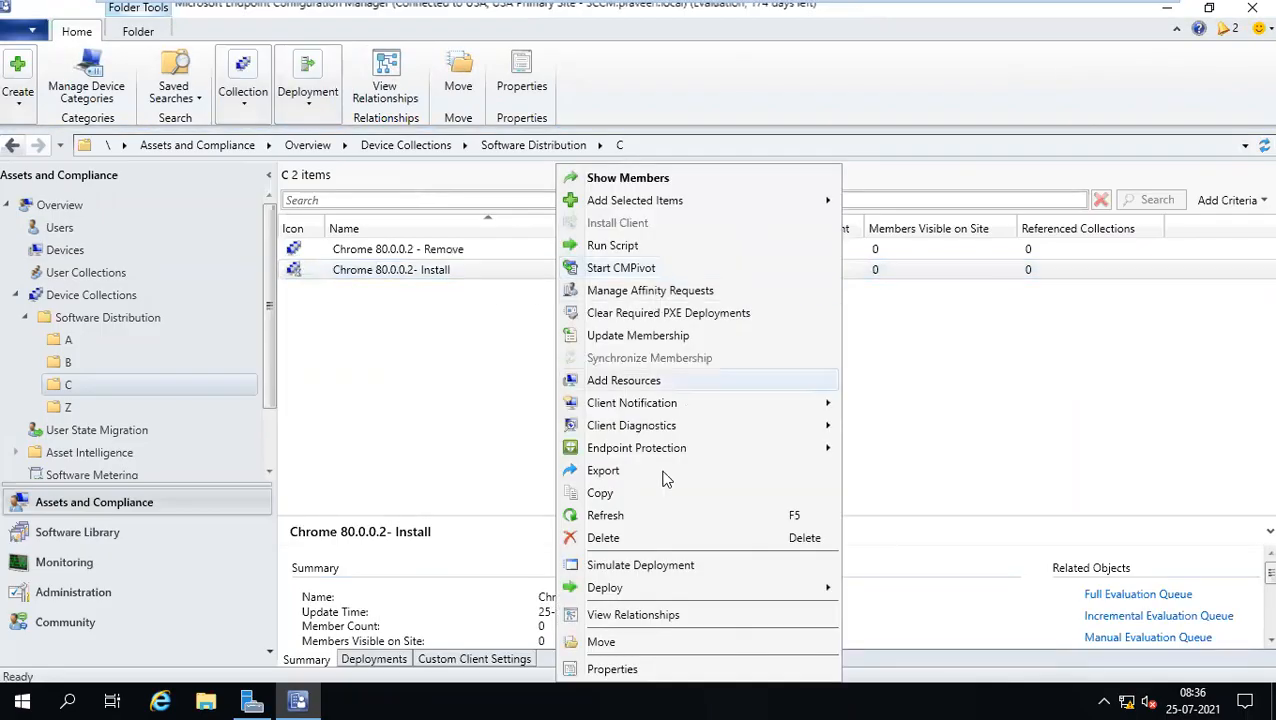
left_click(631, 518)
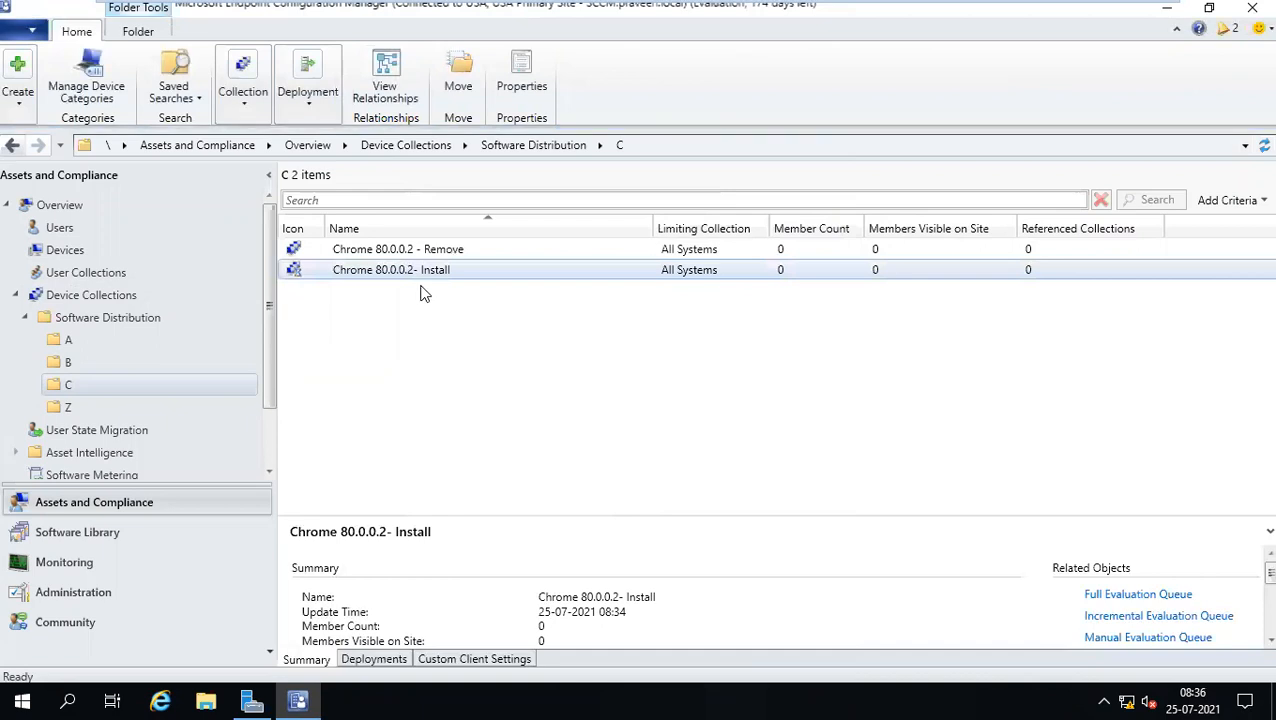
right_click(376, 270)
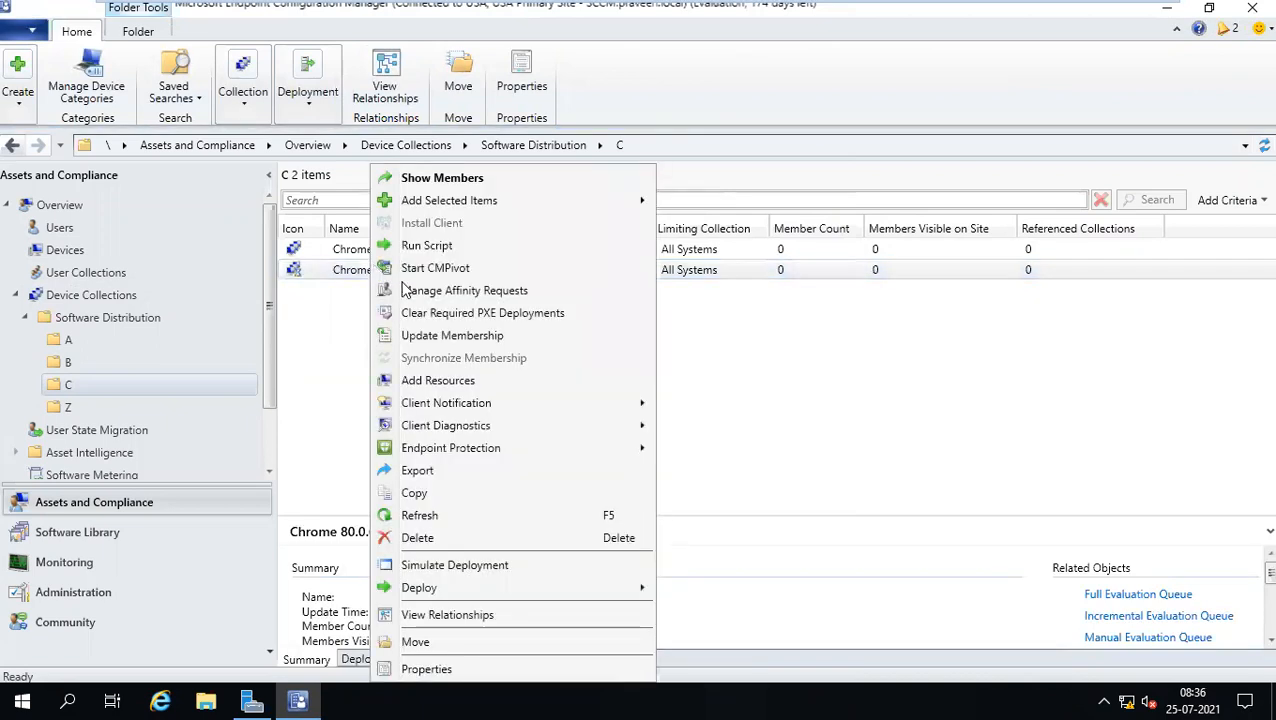
left_click(420, 515)
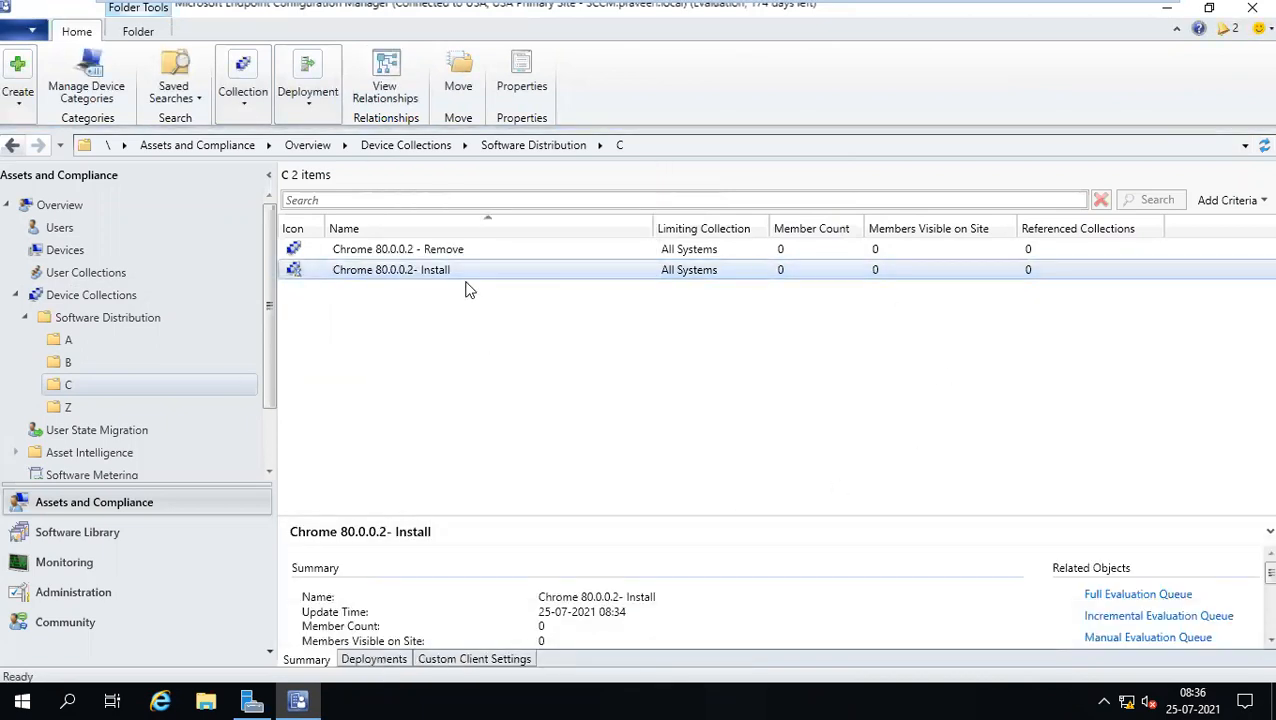
right_click(425, 271)
left_click(482, 515)
double_click(380, 273)
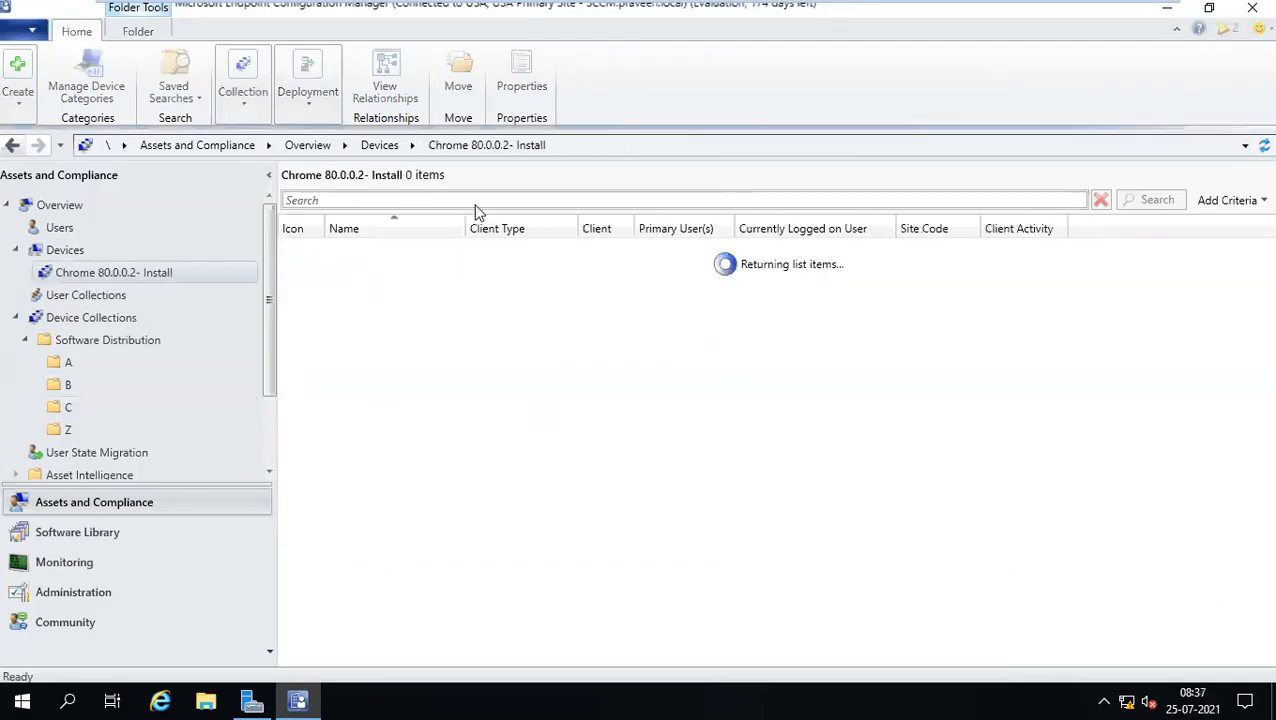
left_click(389, 256)
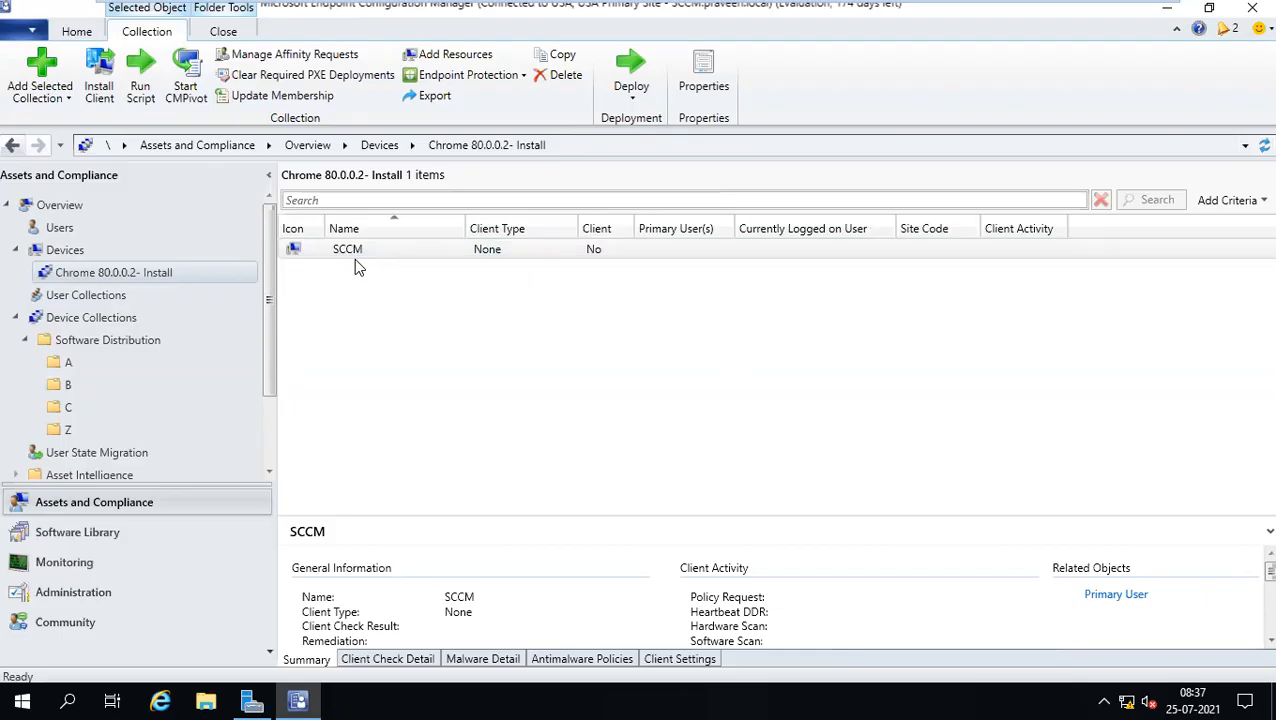
Create a folder named Software Distribution under User Collections and expand the node.
left_click(71, 342)
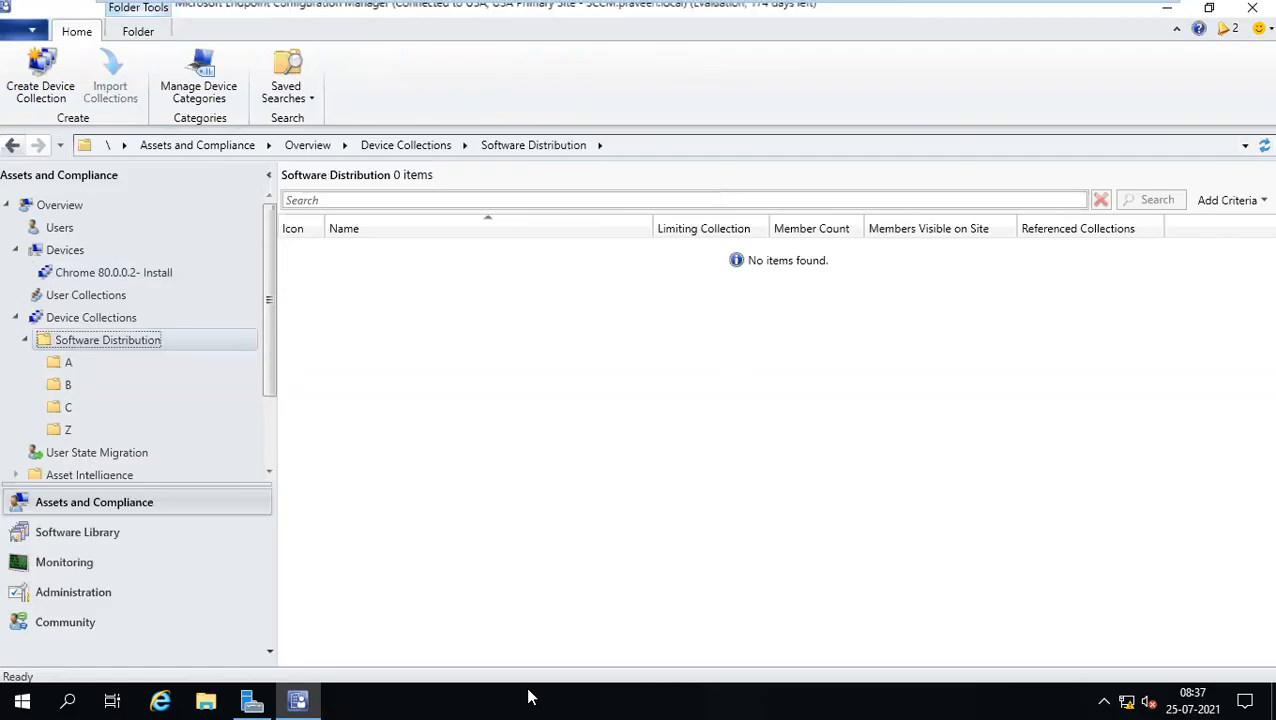
left_click(81, 298)
right_click(80, 305)
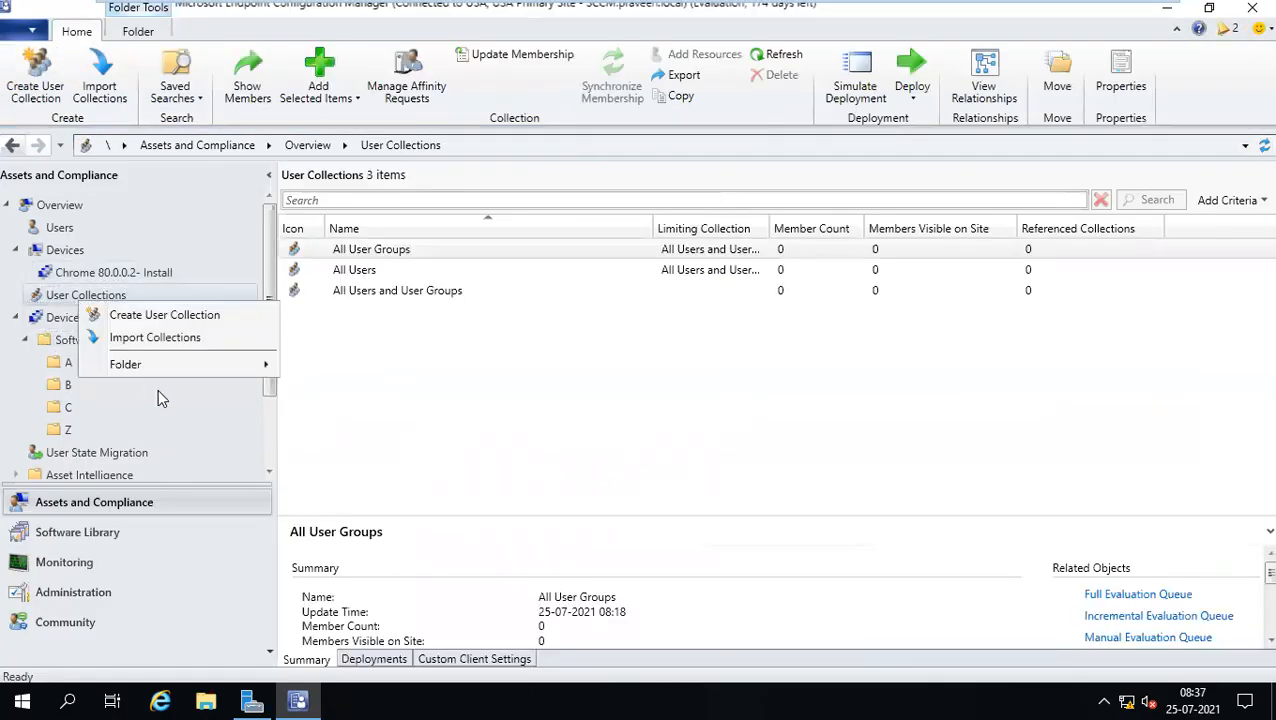
mouse_move(178, 368)
left_click(339, 365)
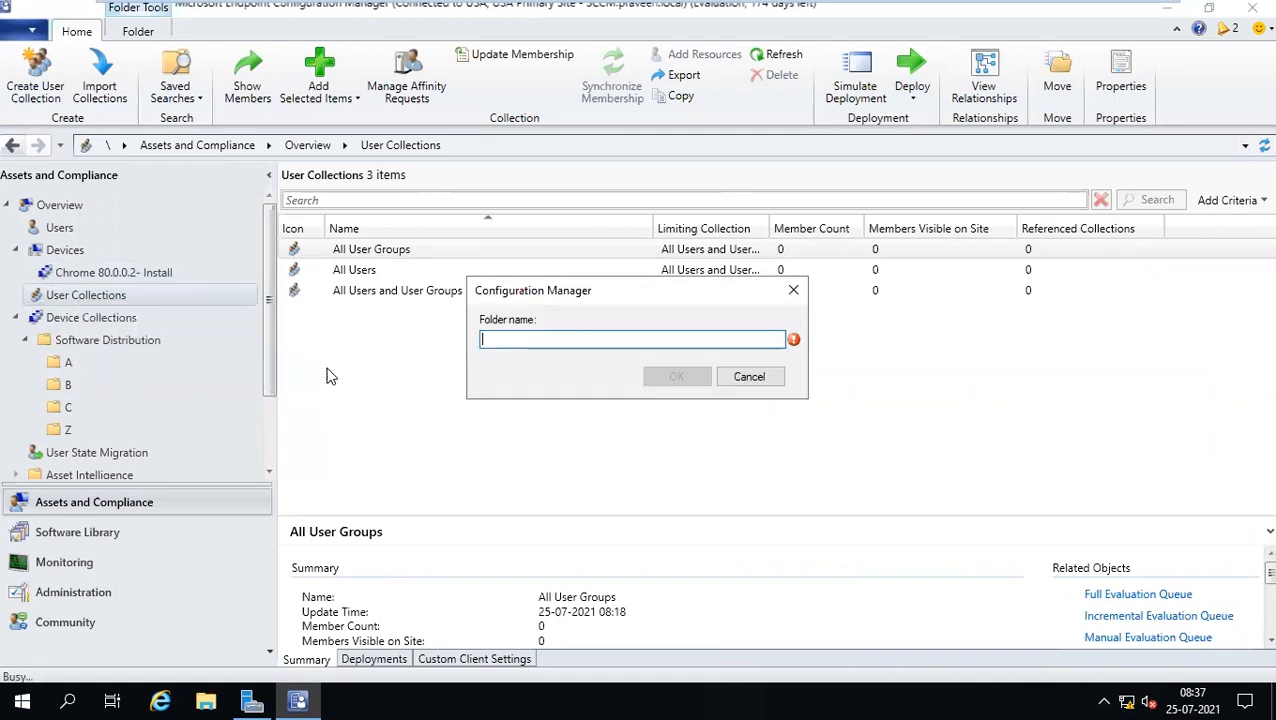
type("Software")
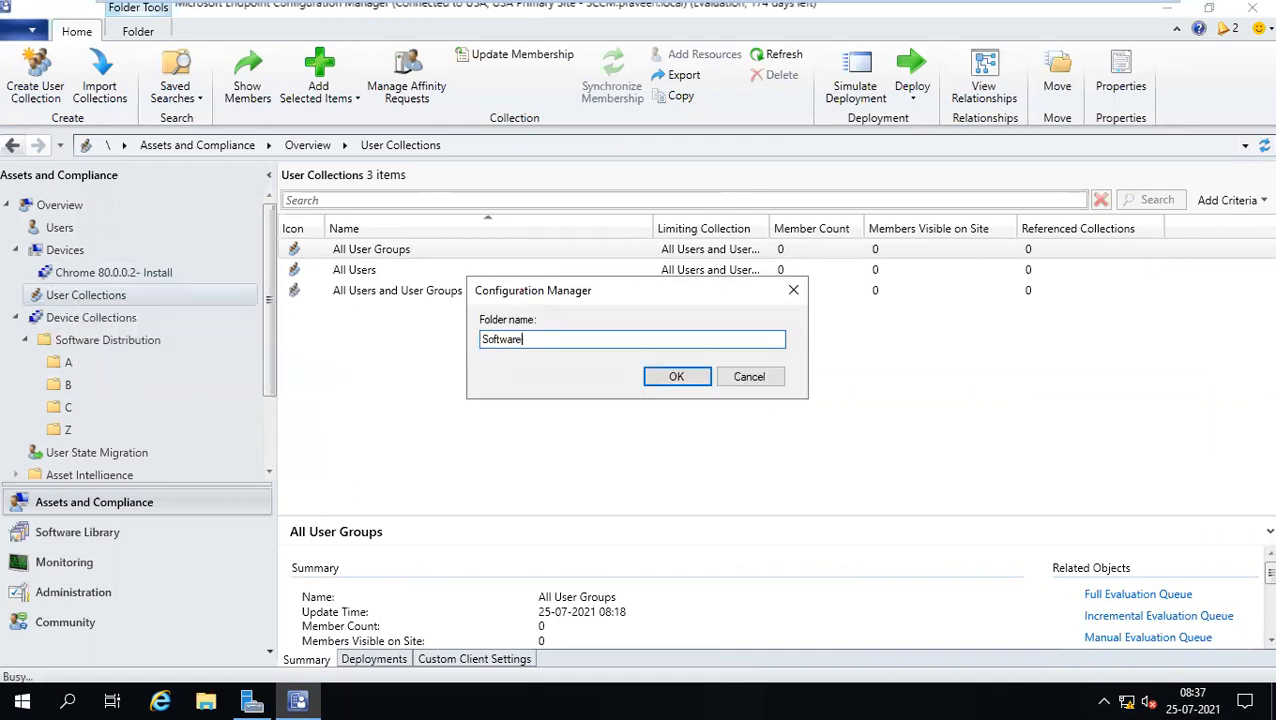
type(" Distribution")
left_click(677, 377)
left_click(16, 296)
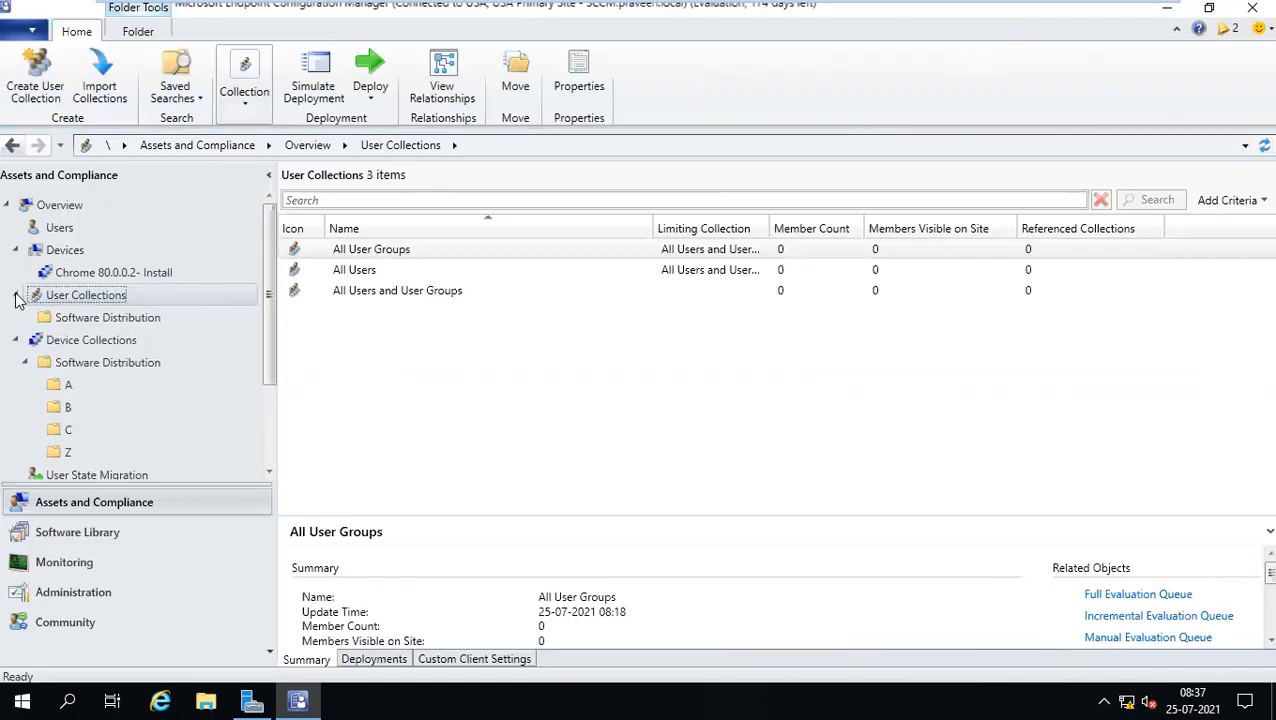
Create a subfolder named C inside the Software Distribution folder of User Collections and open it.
left_click(78, 318)
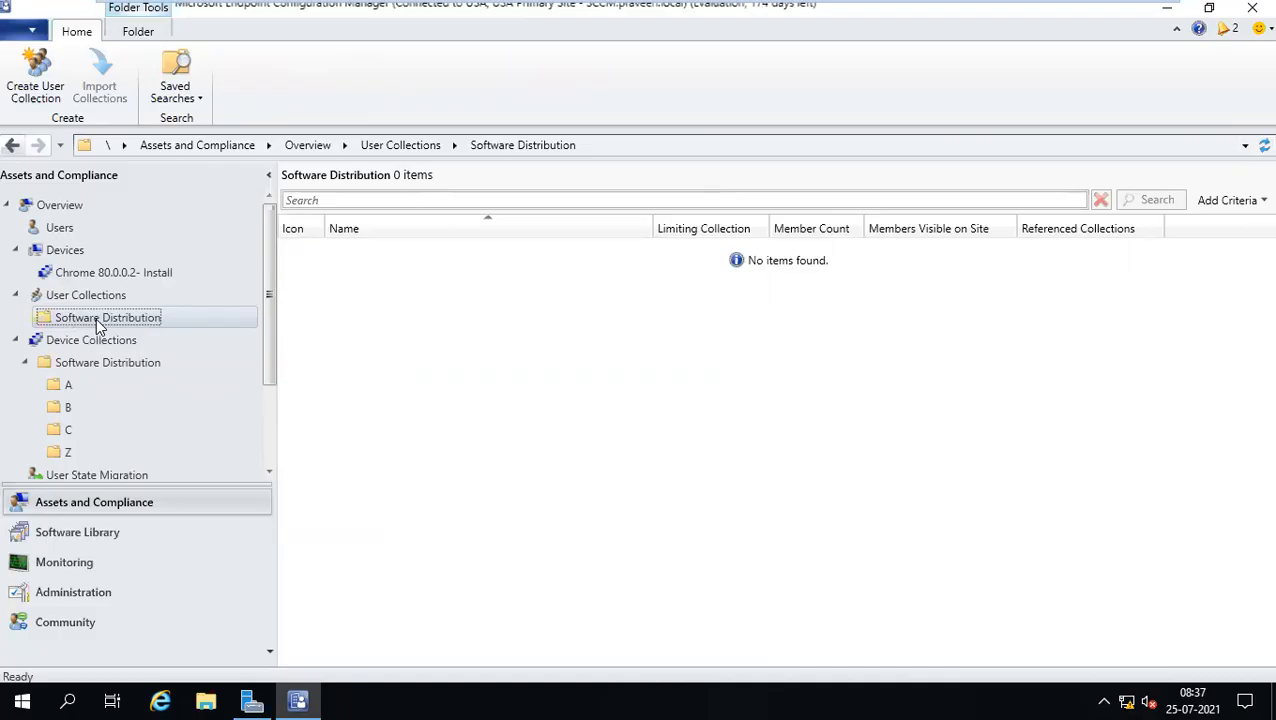
right_click(99, 325)
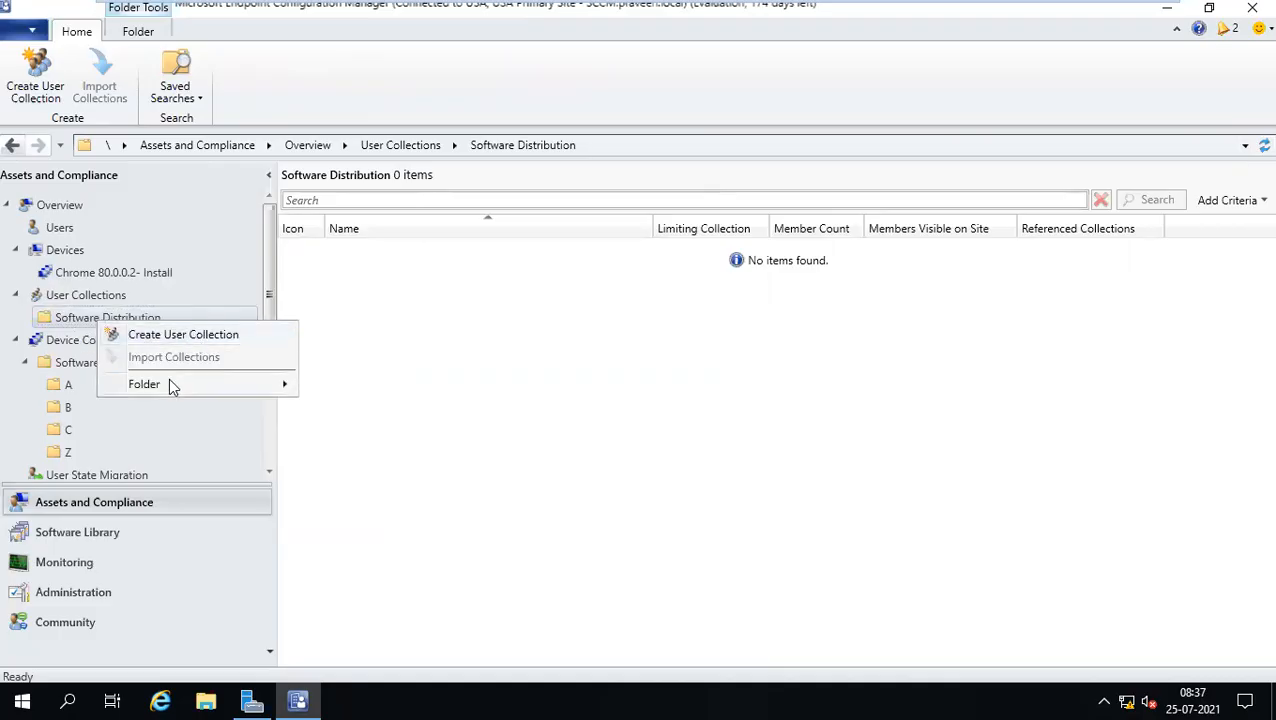
mouse_move(202, 384)
left_click(356, 393)
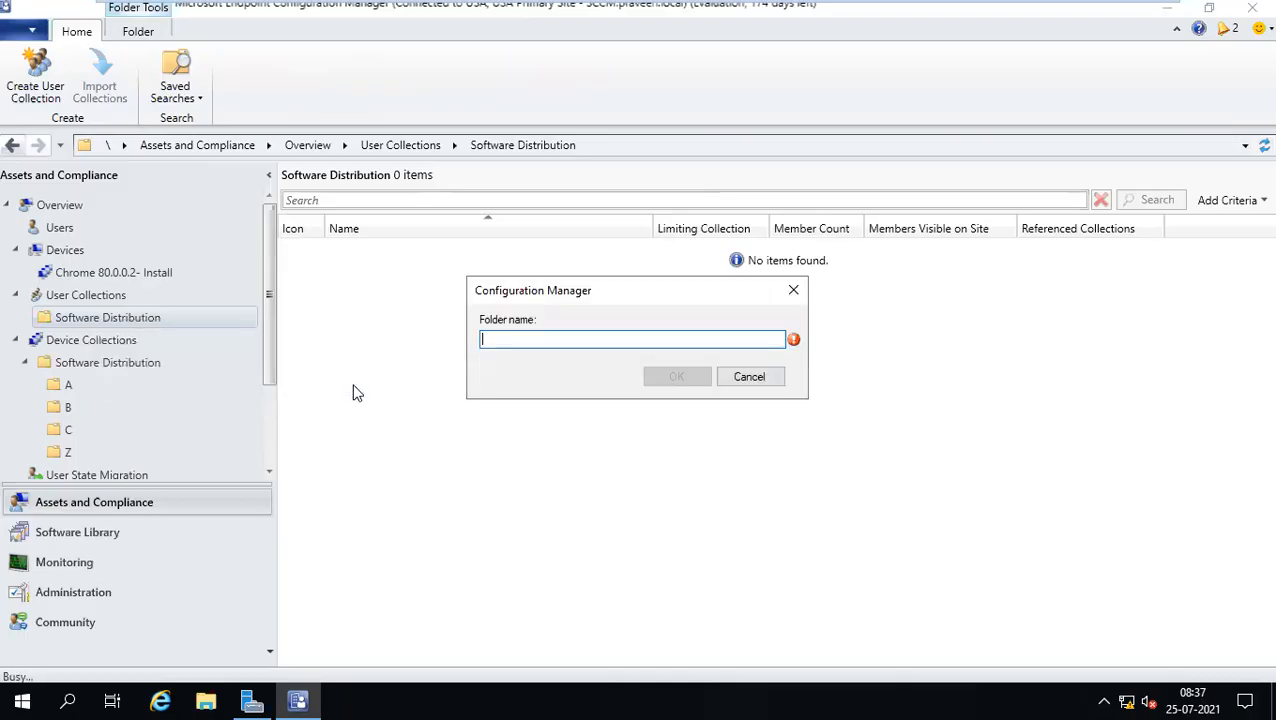
type("A")
key("Return")
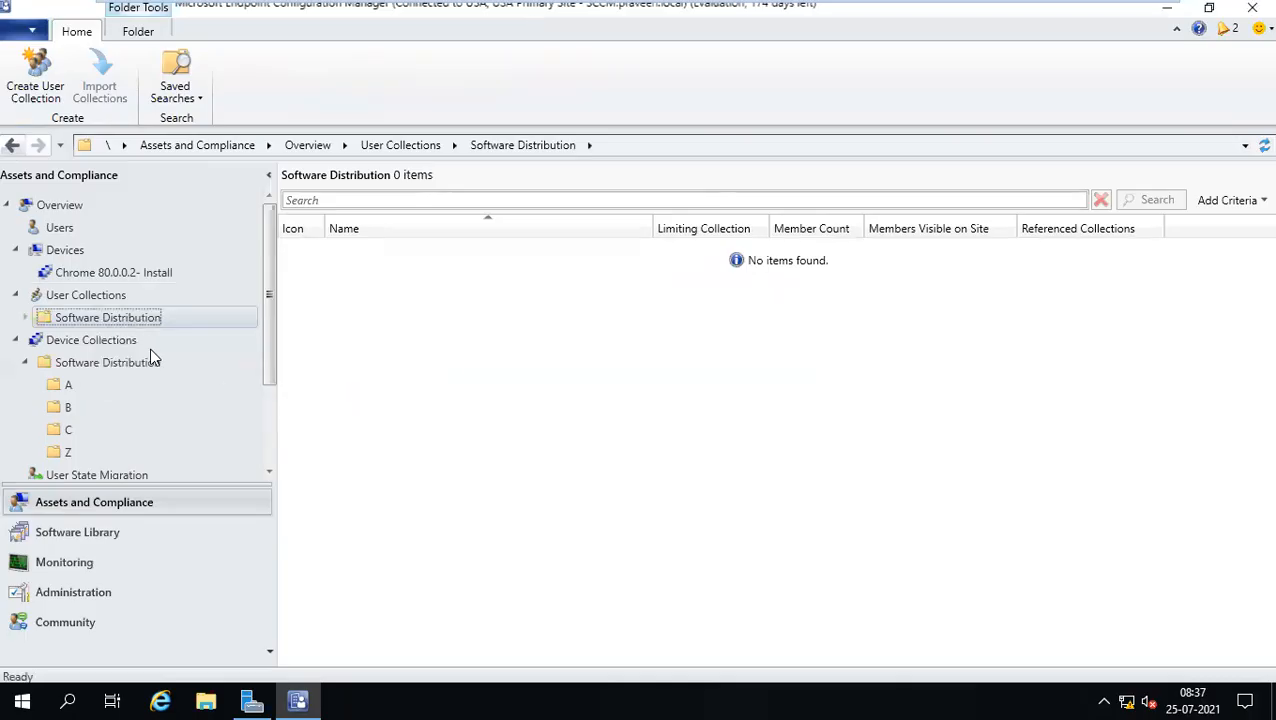
left_click(25, 317)
left_click(70, 340)
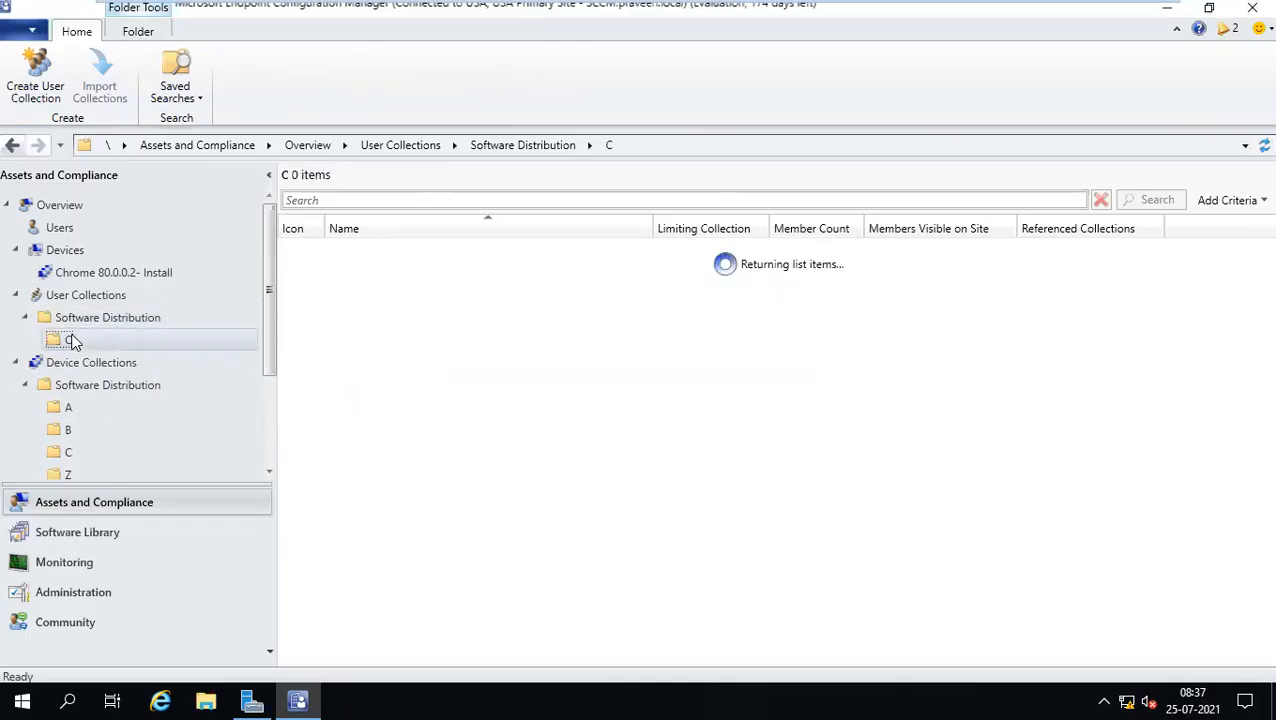
right_click(72, 342)
left_click(120, 347)
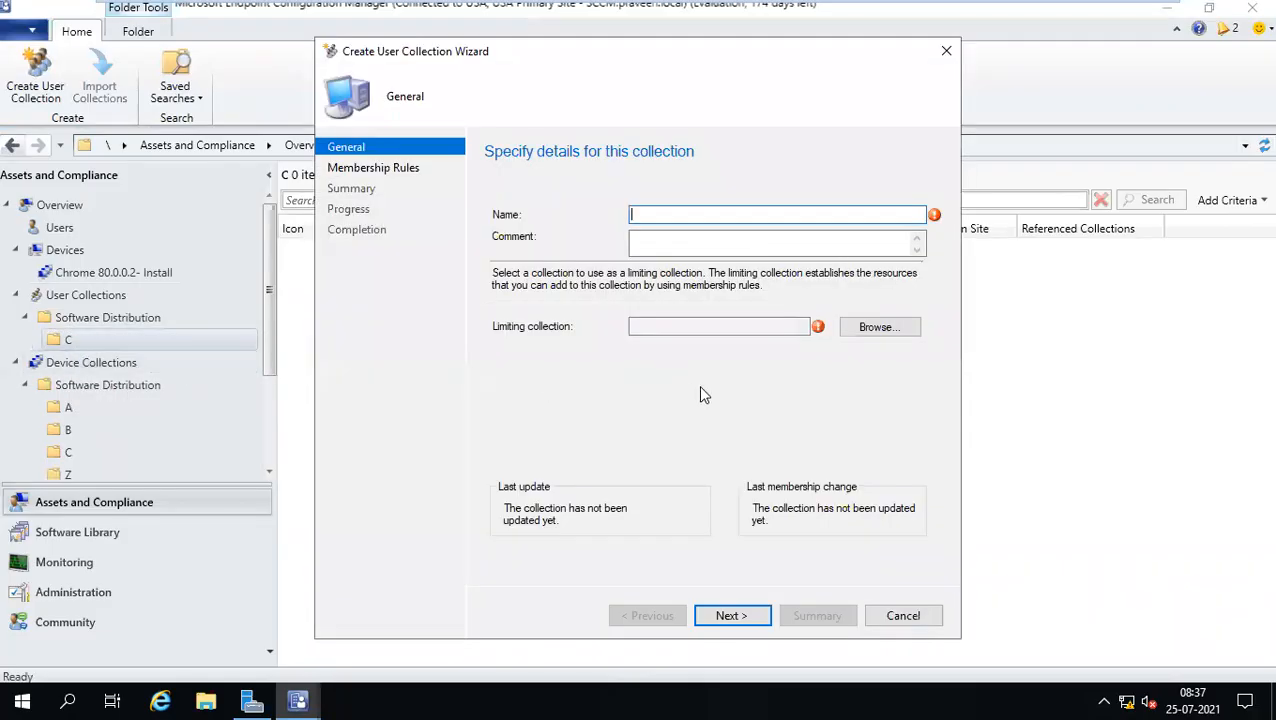
left_click(905, 617)
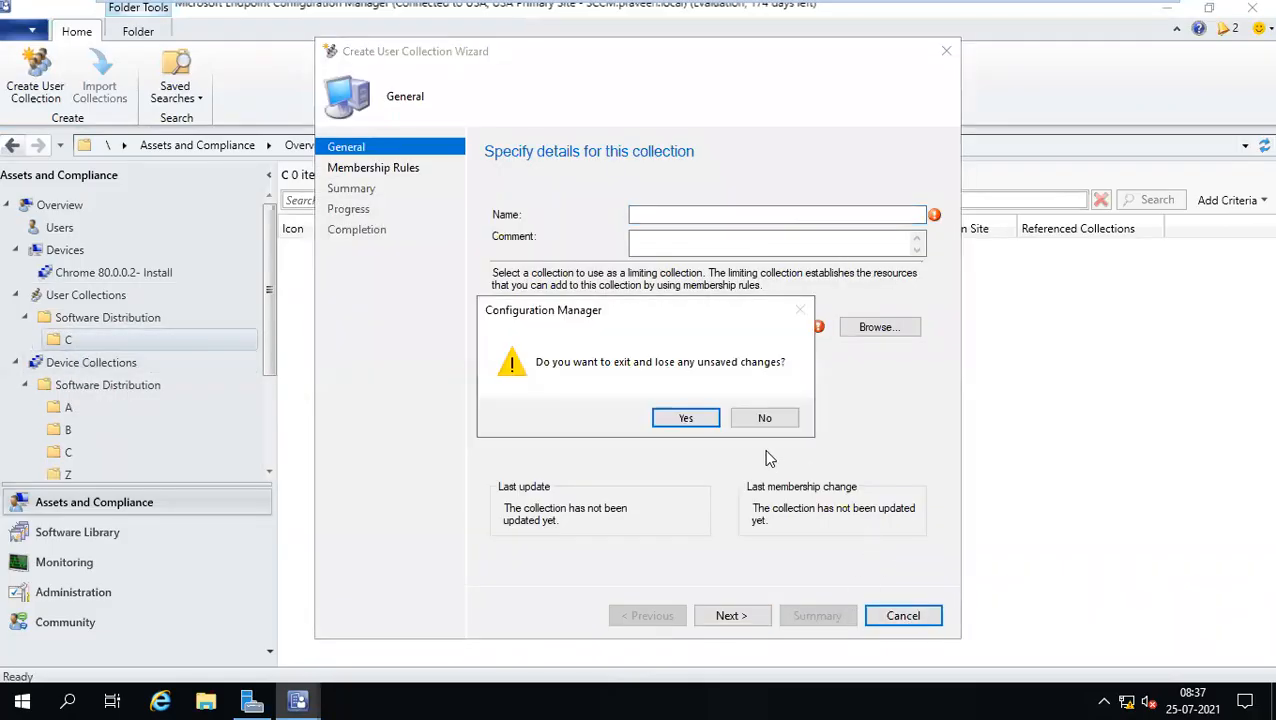
left_click(680, 425)
Create a subfolder named A inside the Software Distribution folder of User Collections.
right_click(75, 318)
mouse_move(125, 378)
left_click(345, 376)
type("A")
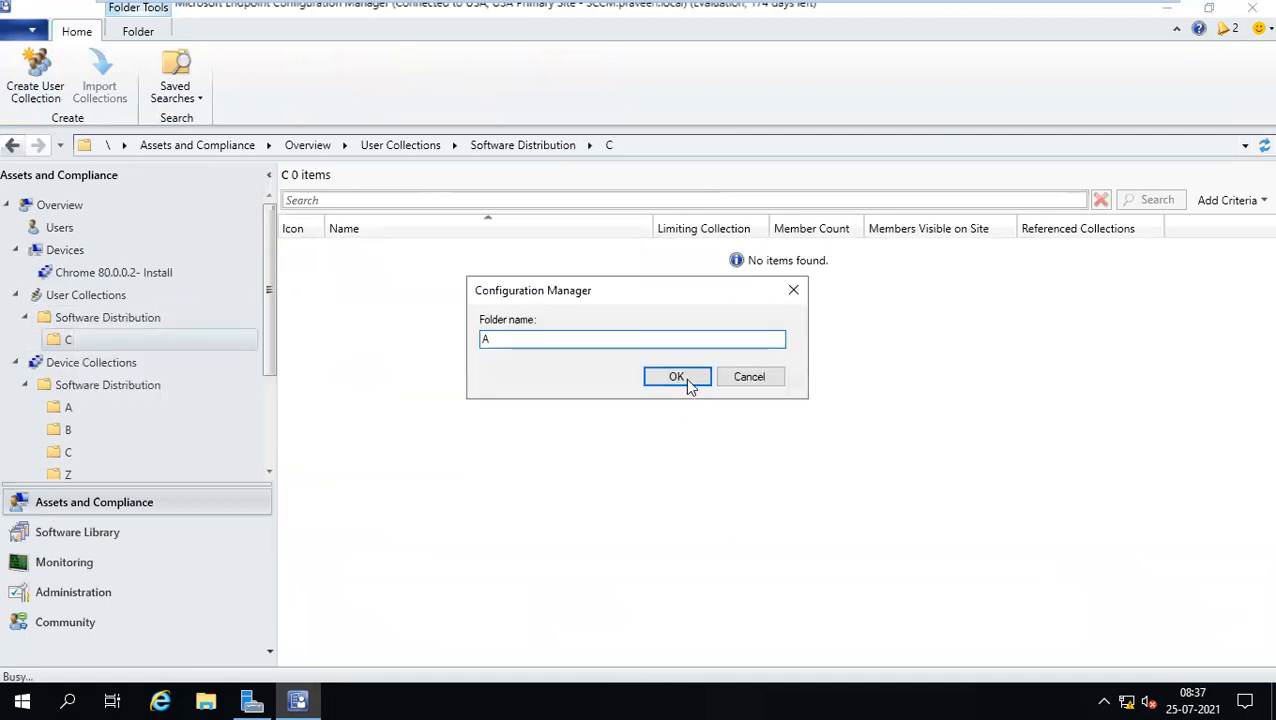
left_click(689, 386)
Start a user collection in folder A named Adobe Primer 15 - Install with All Users as the limiting collection.
left_click(69, 342)
right_click(69, 342)
left_click(168, 355)
type("Adobe Primer 15 - Install")
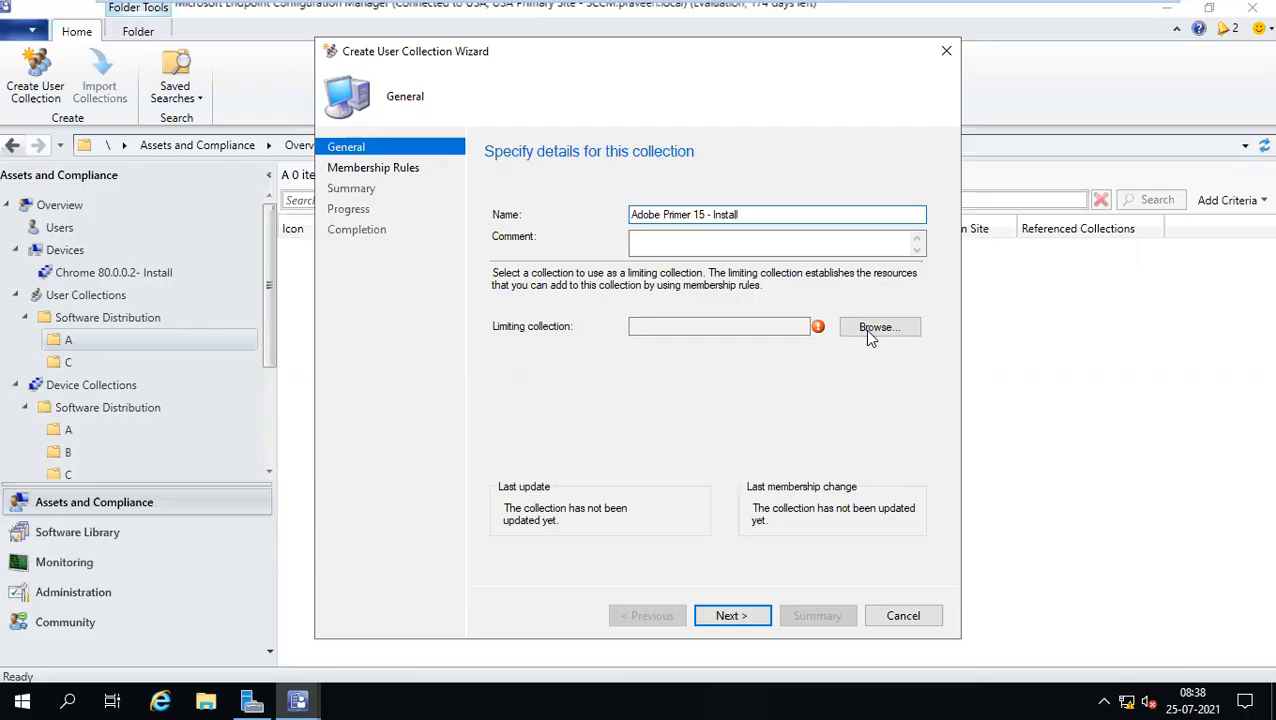
left_click(870, 332)
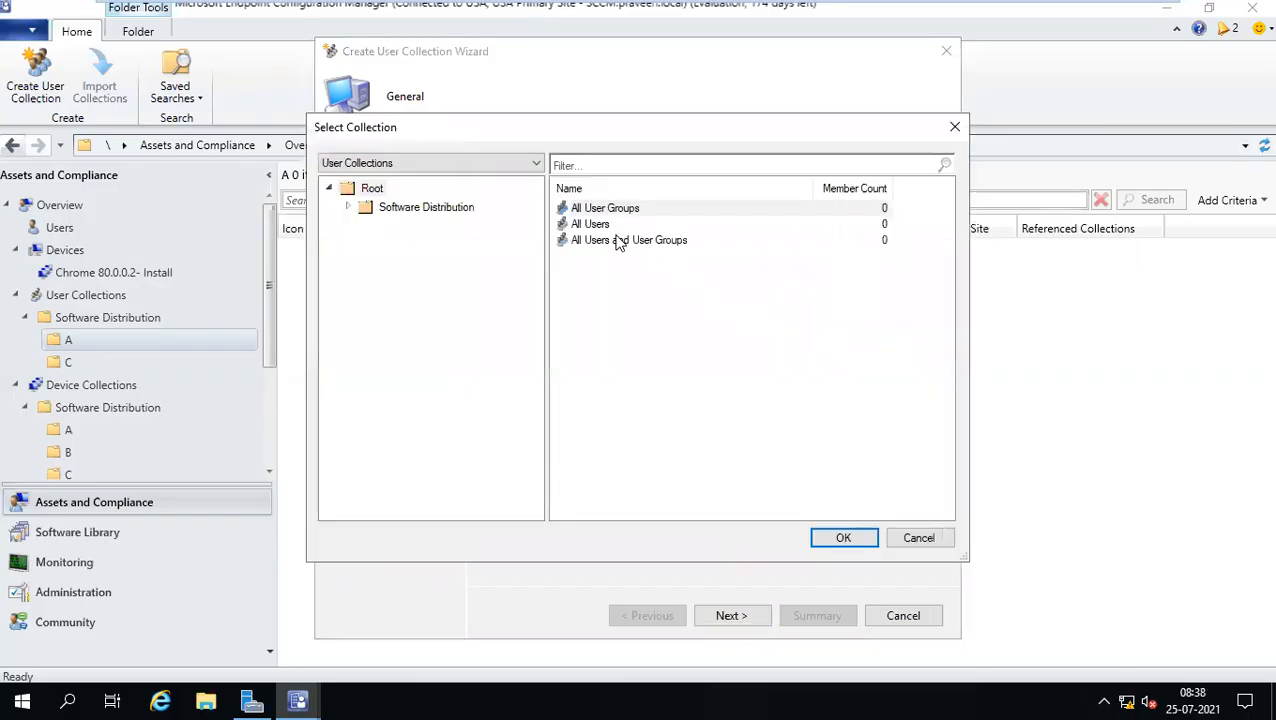
double_click(598, 225)
Complete the user collection wizard without adding any membership rules, keeping the default update schedule.
left_click(727, 615)
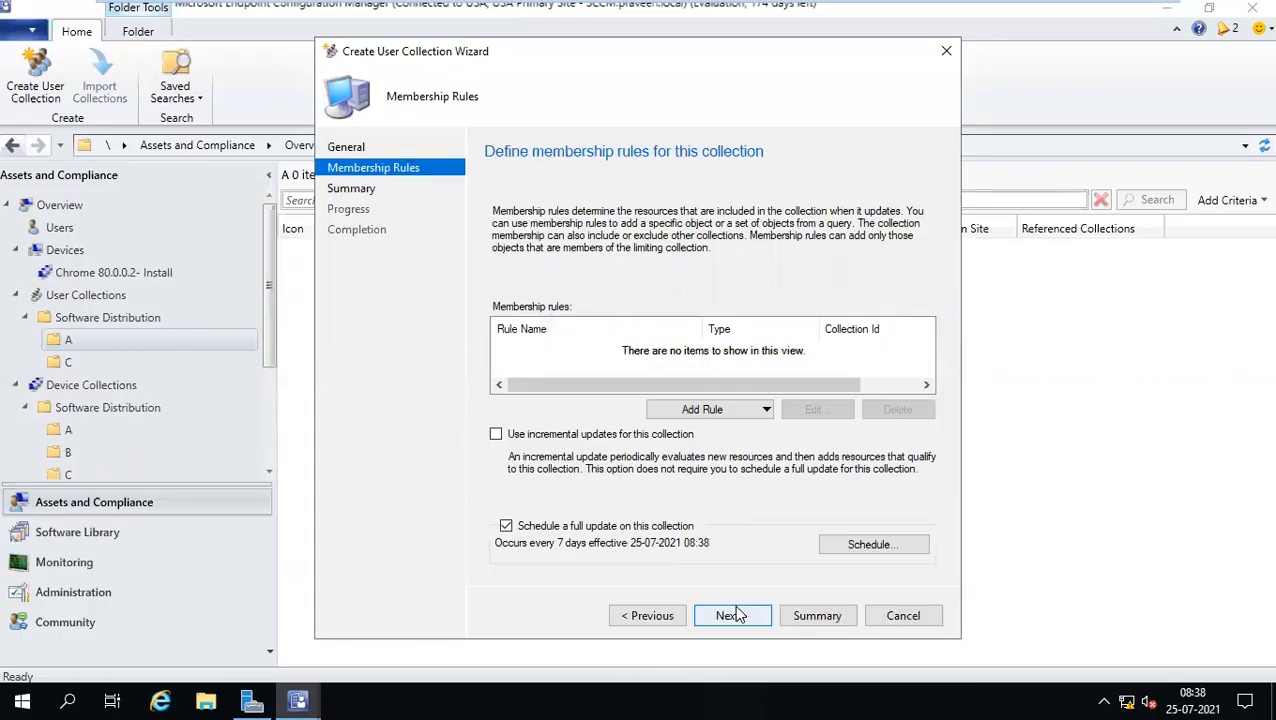
left_click(733, 615)
left_click(719, 425)
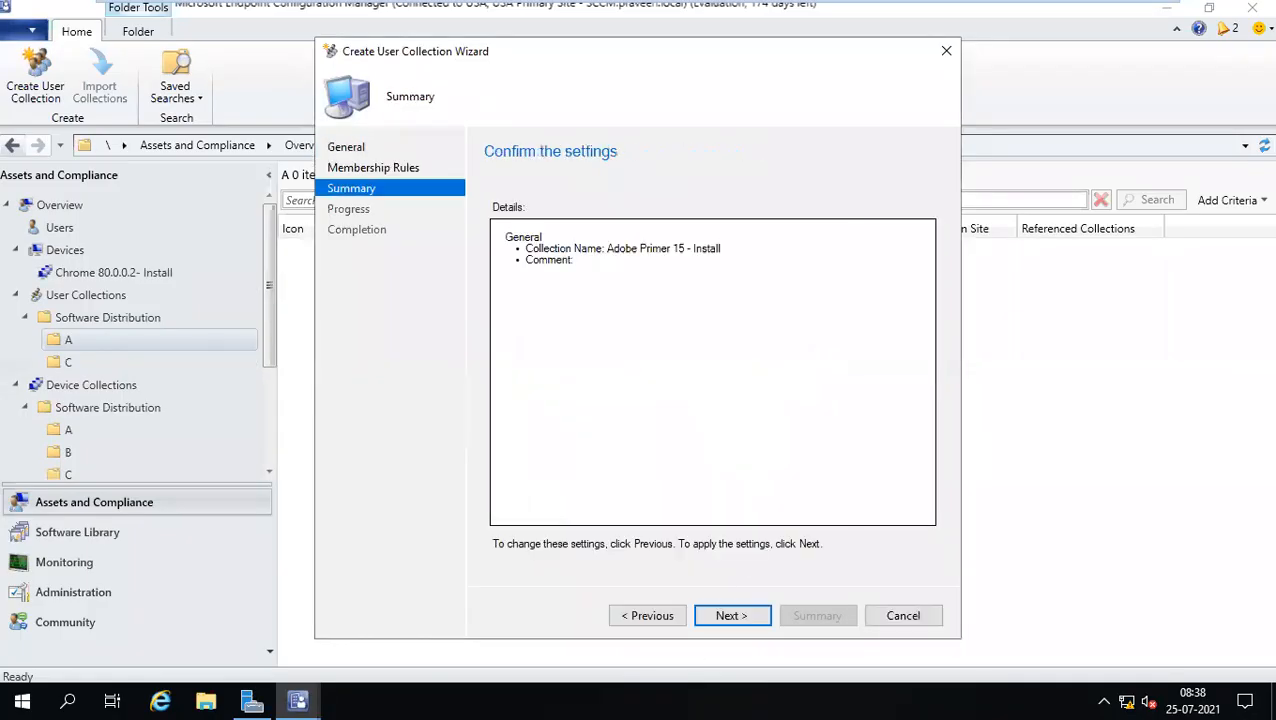
left_click(729, 614)
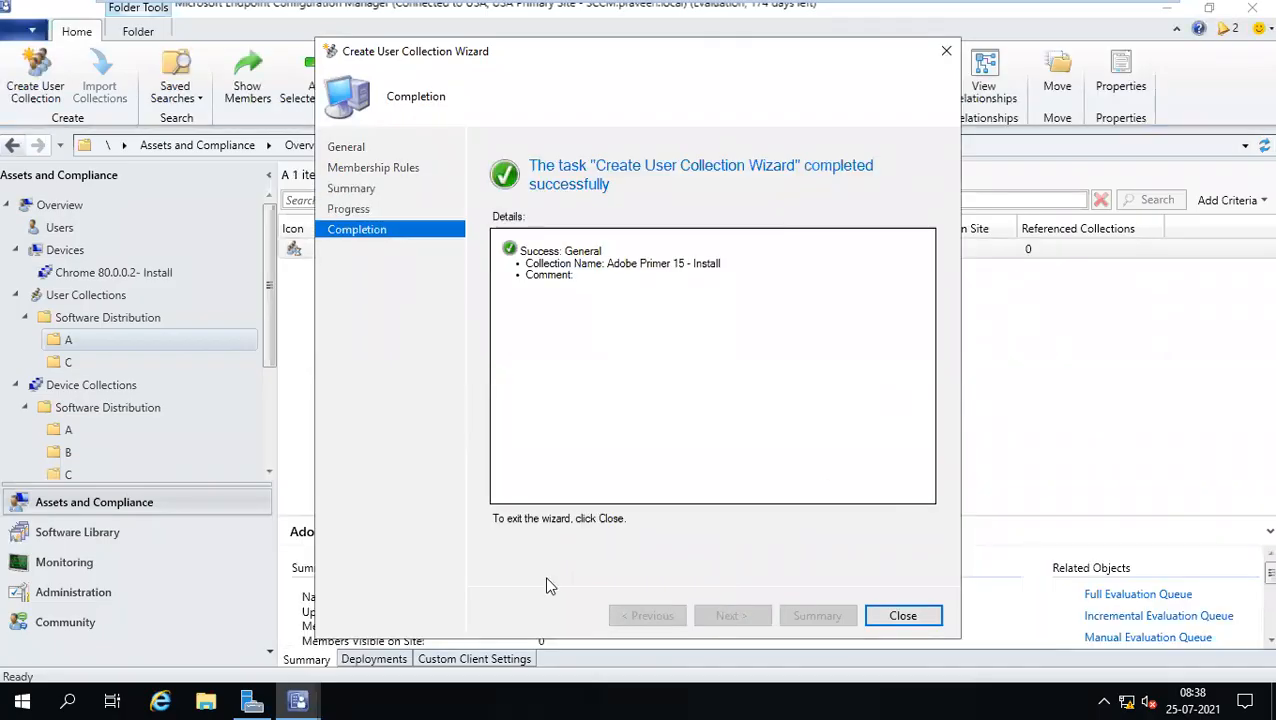
left_click(901, 614)
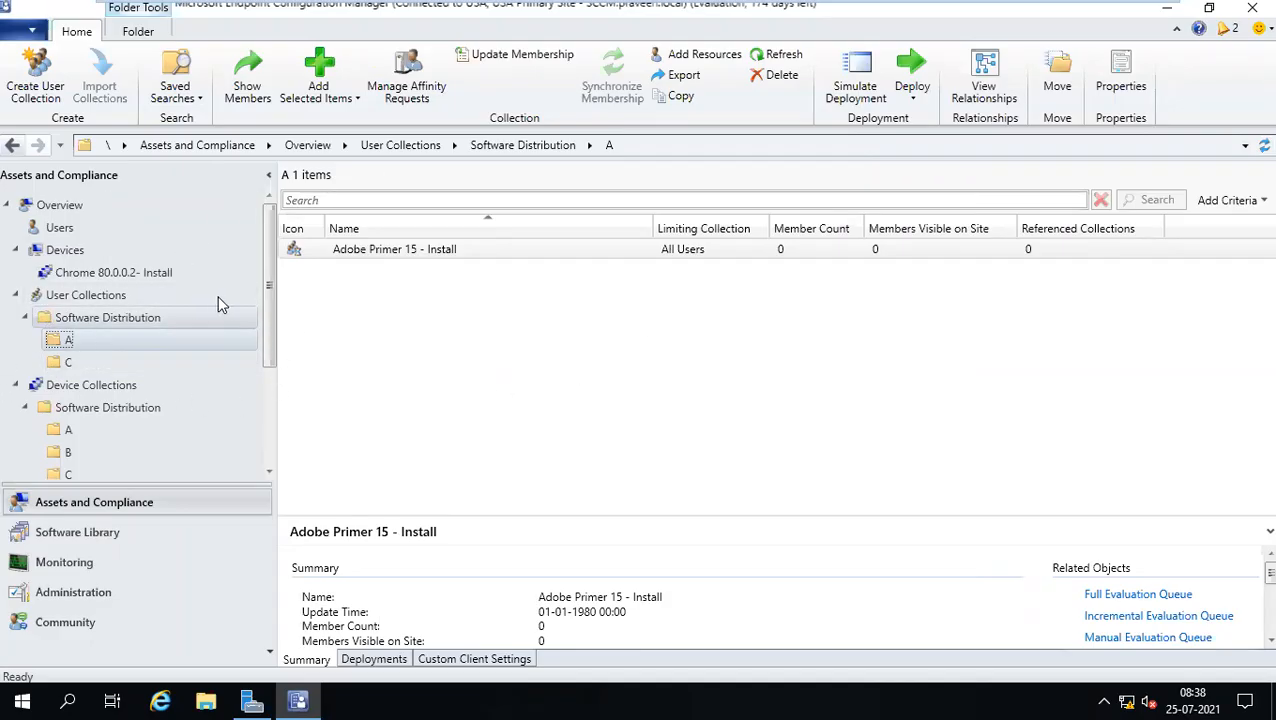
Review the device collection folders B and C and select the Chrome 80.0.0.2- Install collection.
scroll(219, 329, "down", 2)
left_click(69, 389)
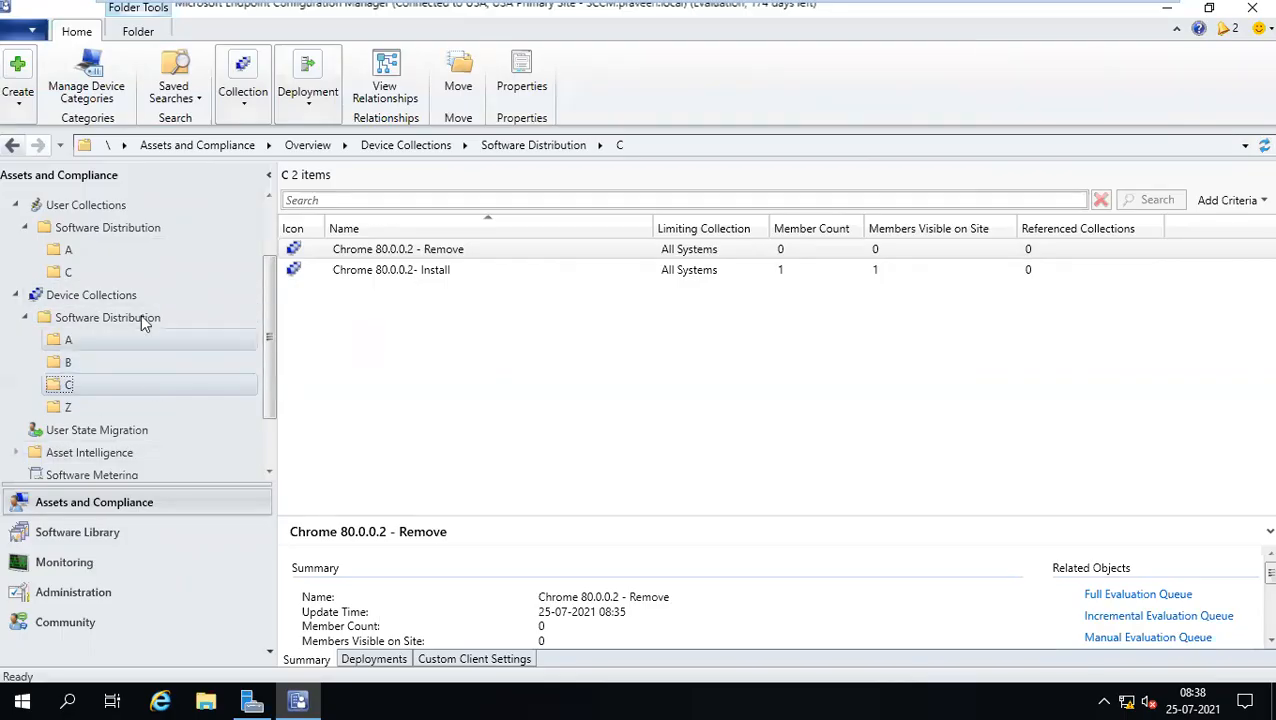
scroll(115, 366, "up", 2)
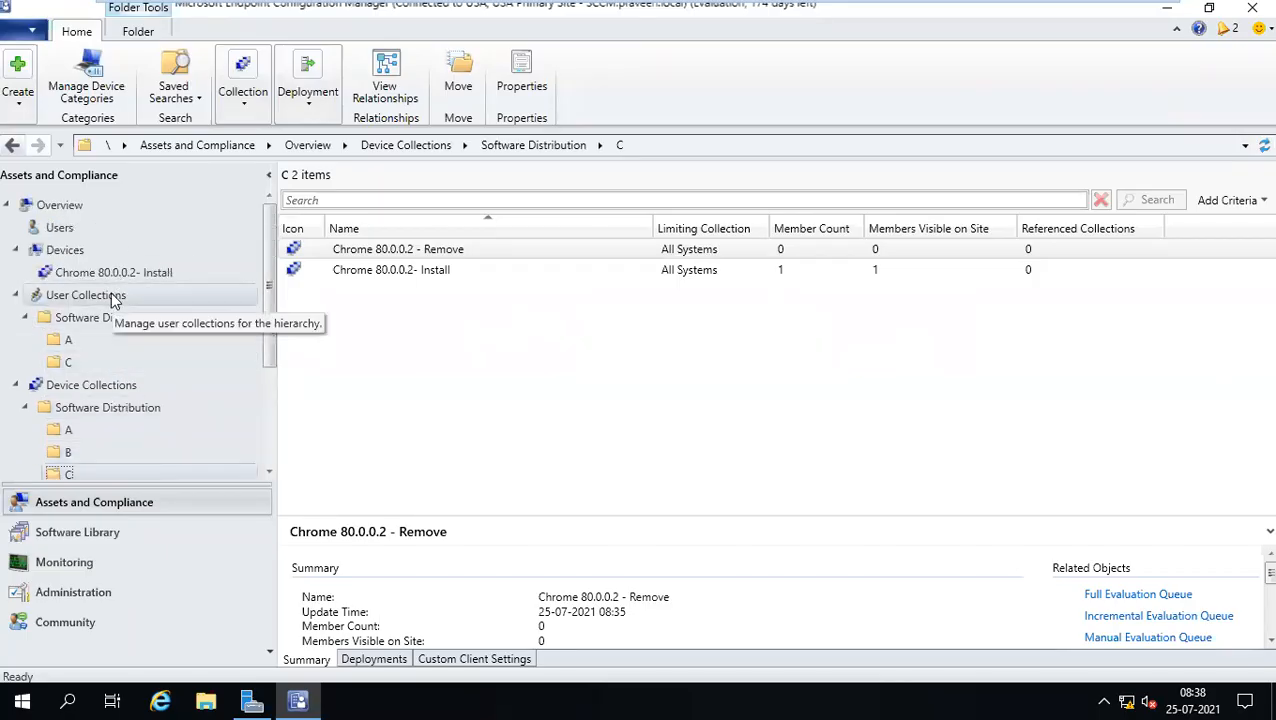
scroll(113, 300, "down", 2)
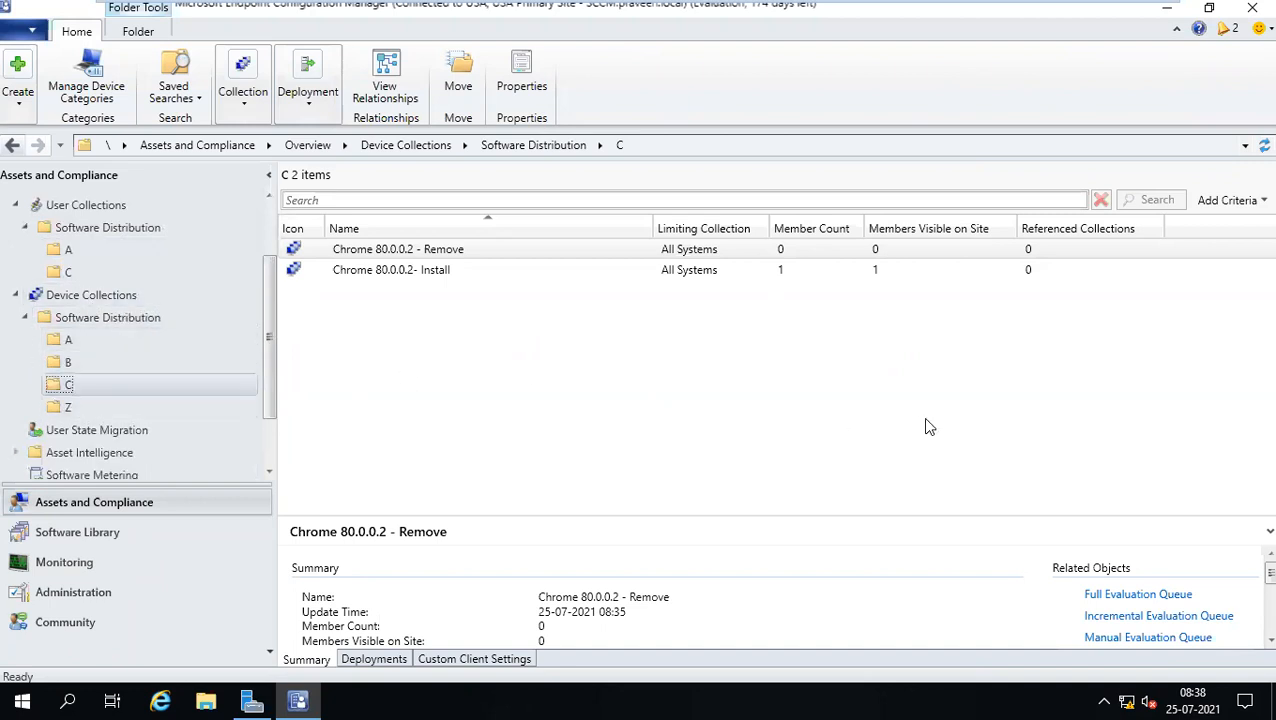
left_click(77, 364)
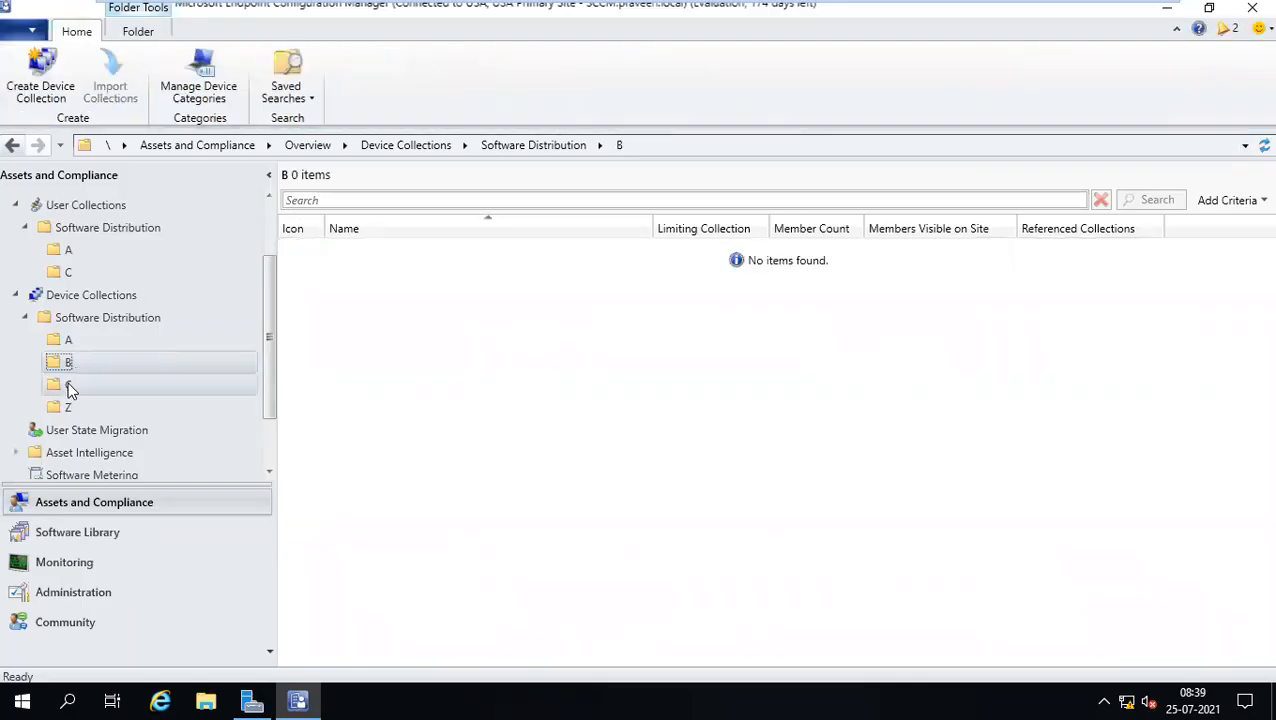
left_click(68, 385)
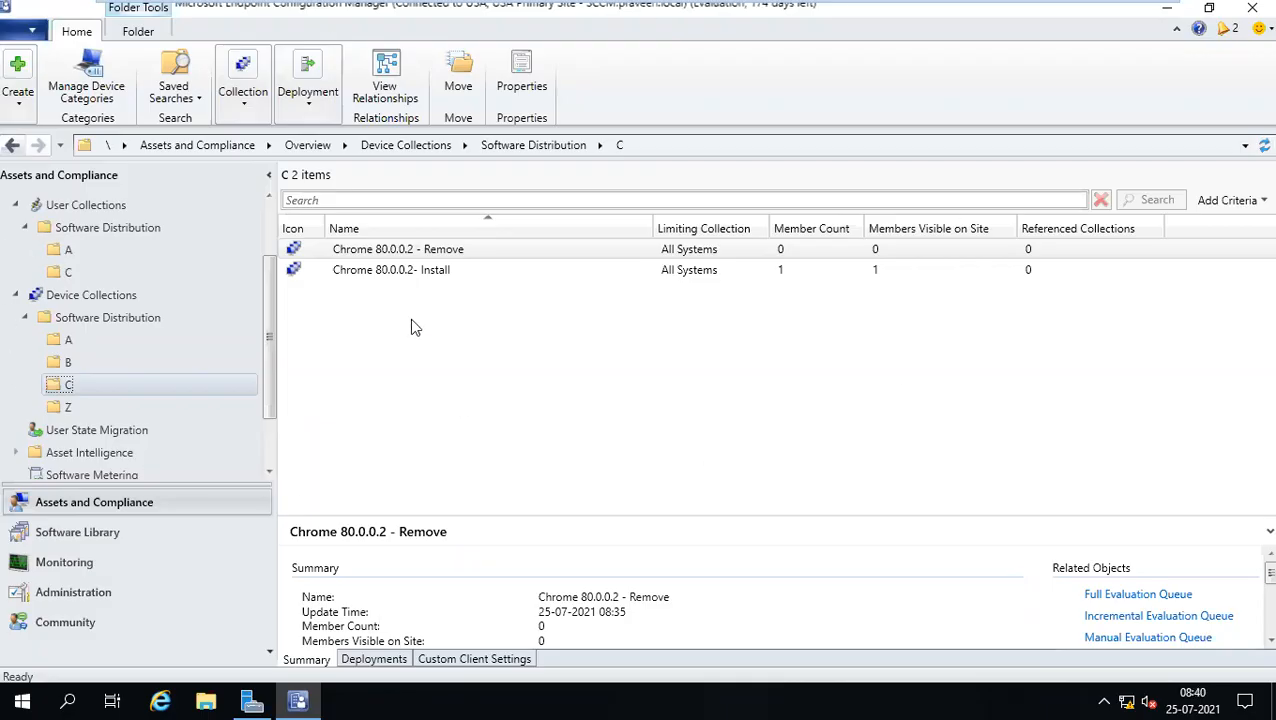
left_click(370, 275)
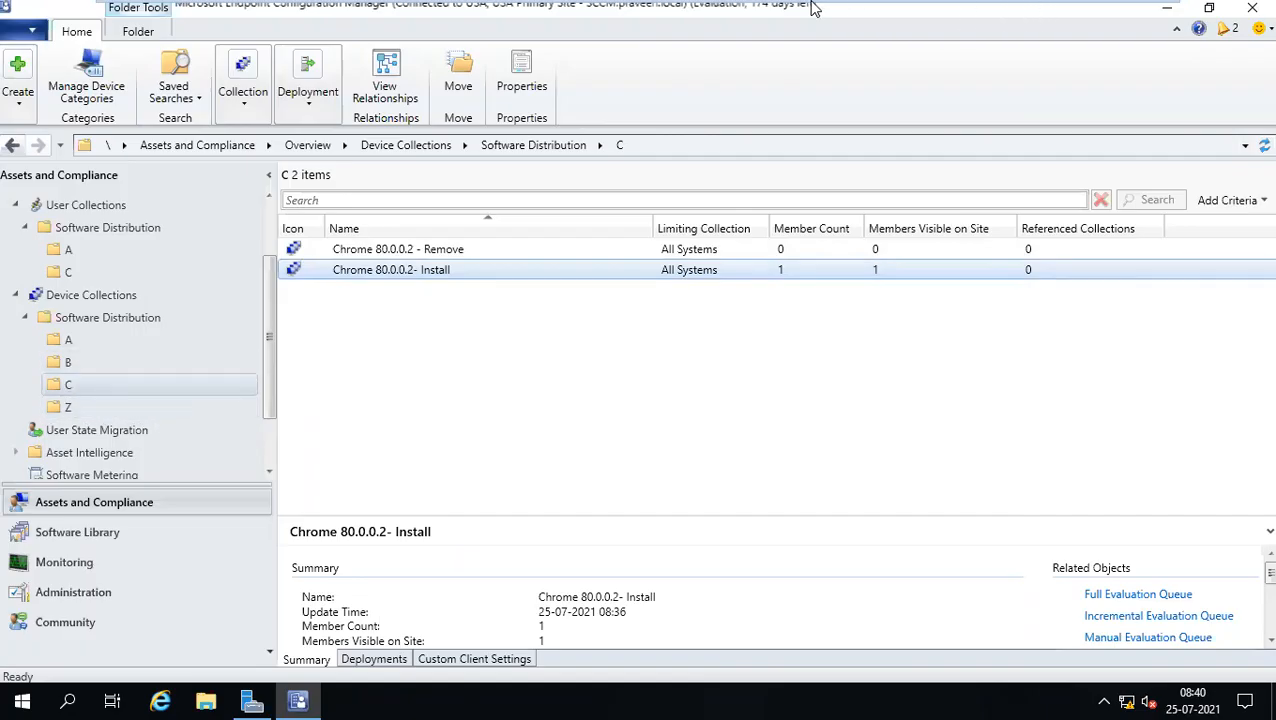
Switch to the Part5_Collection.docx notes in Word and highlight the Query, Include and Exclude Rule lines.
mouse_move(810, 8)
left_click(457, 12)
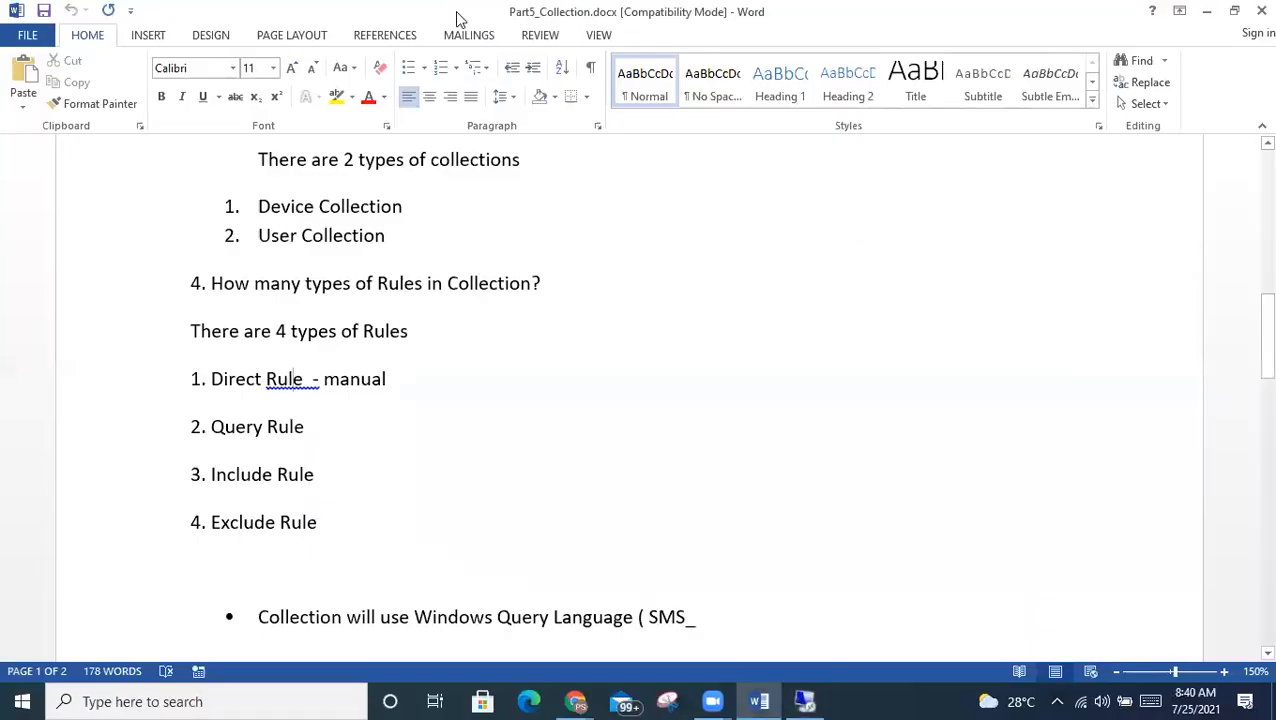
left_click_drag(345, 525, 152, 436)
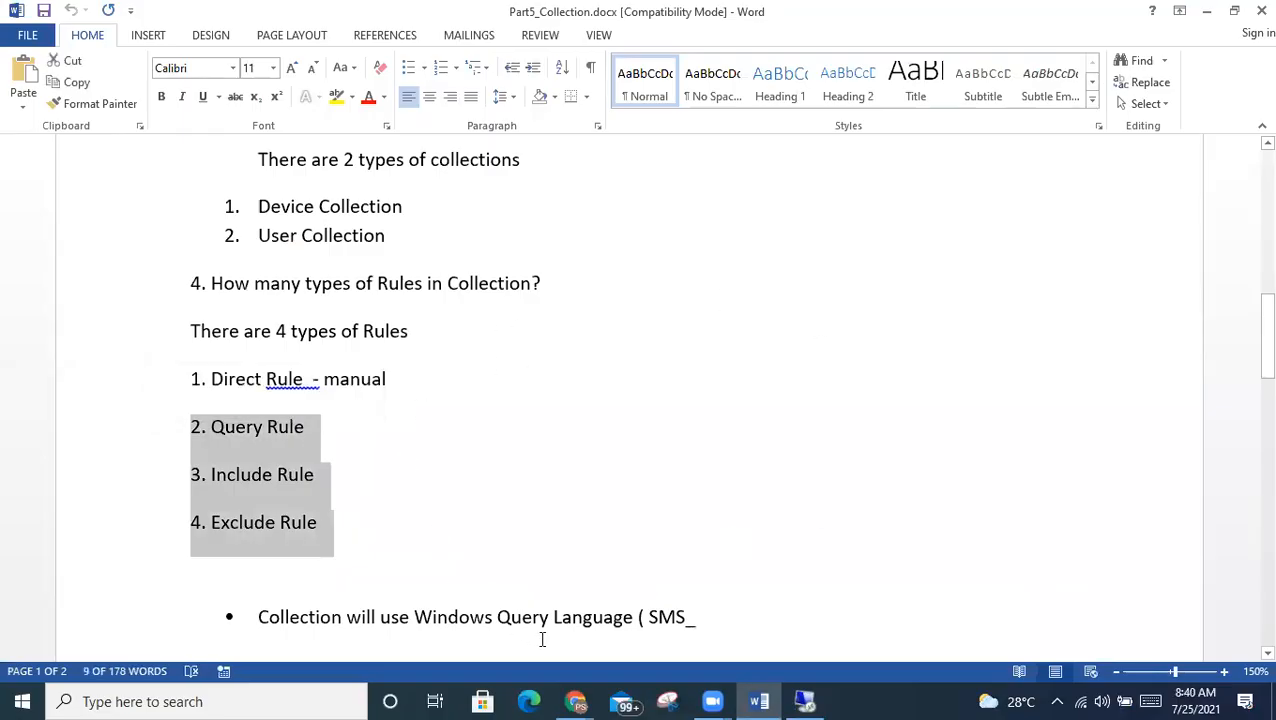
Switch back to Configuration Manager and try to find system resources S1,s2,s3,s4 to add to the Chrome 80.0.0.2- Install collection.
left_click(805, 702)
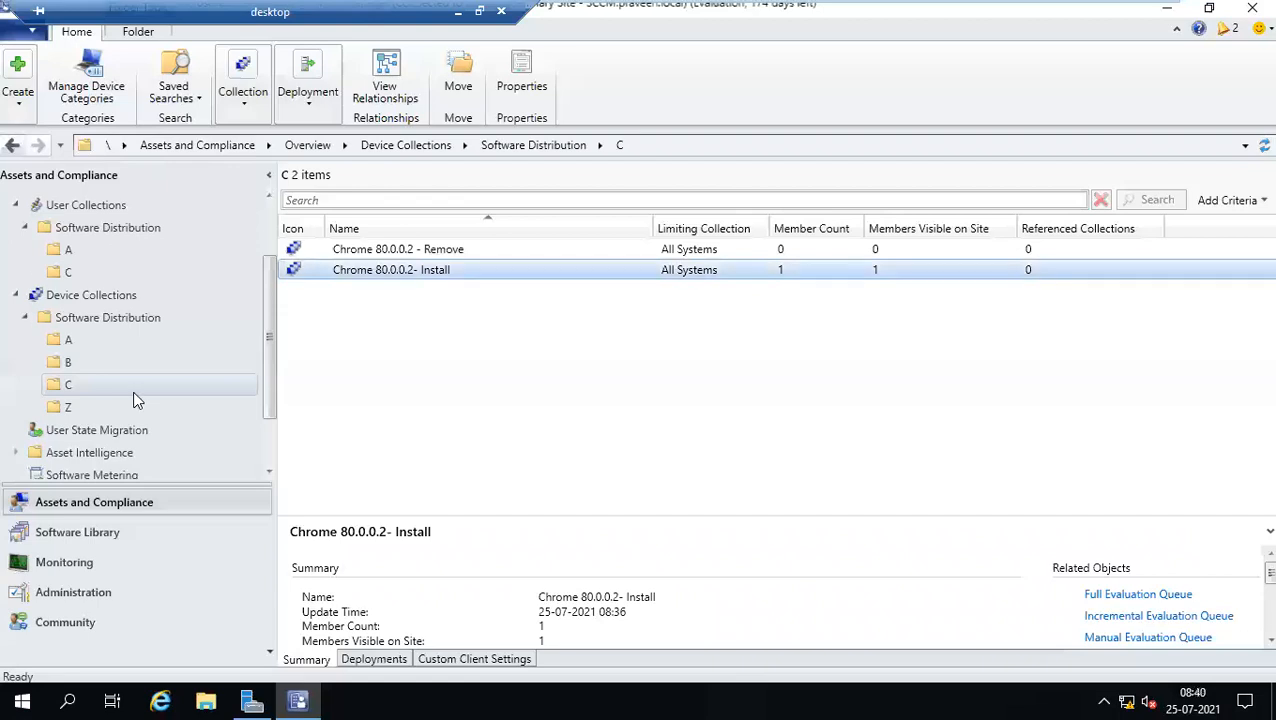
right_click(378, 271)
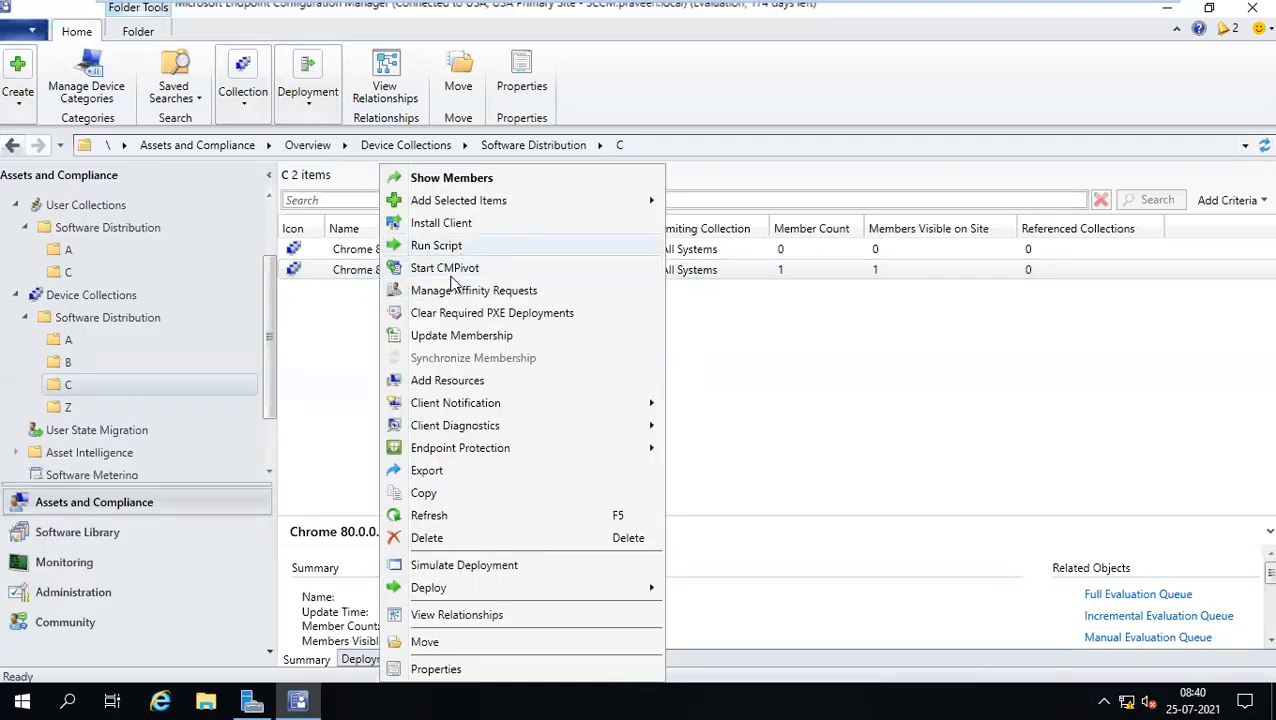
left_click(452, 388)
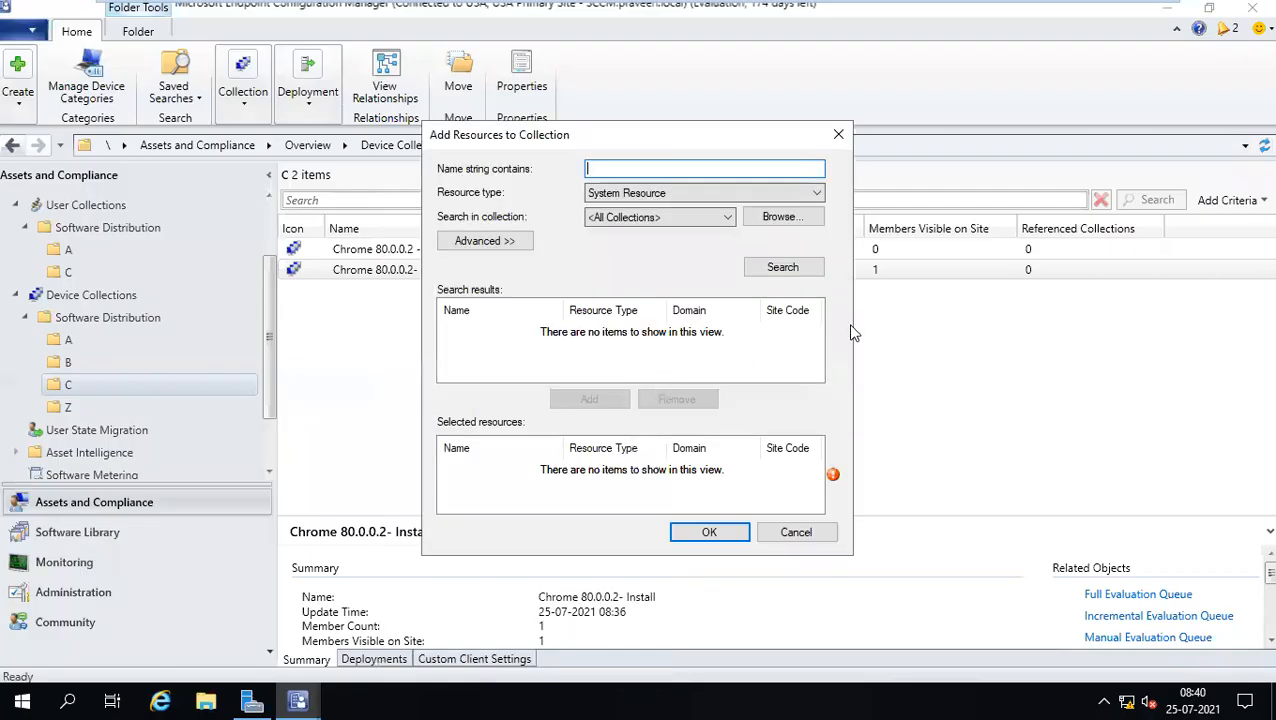
type("S1,s2,s3,s4")
double_click(630, 169)
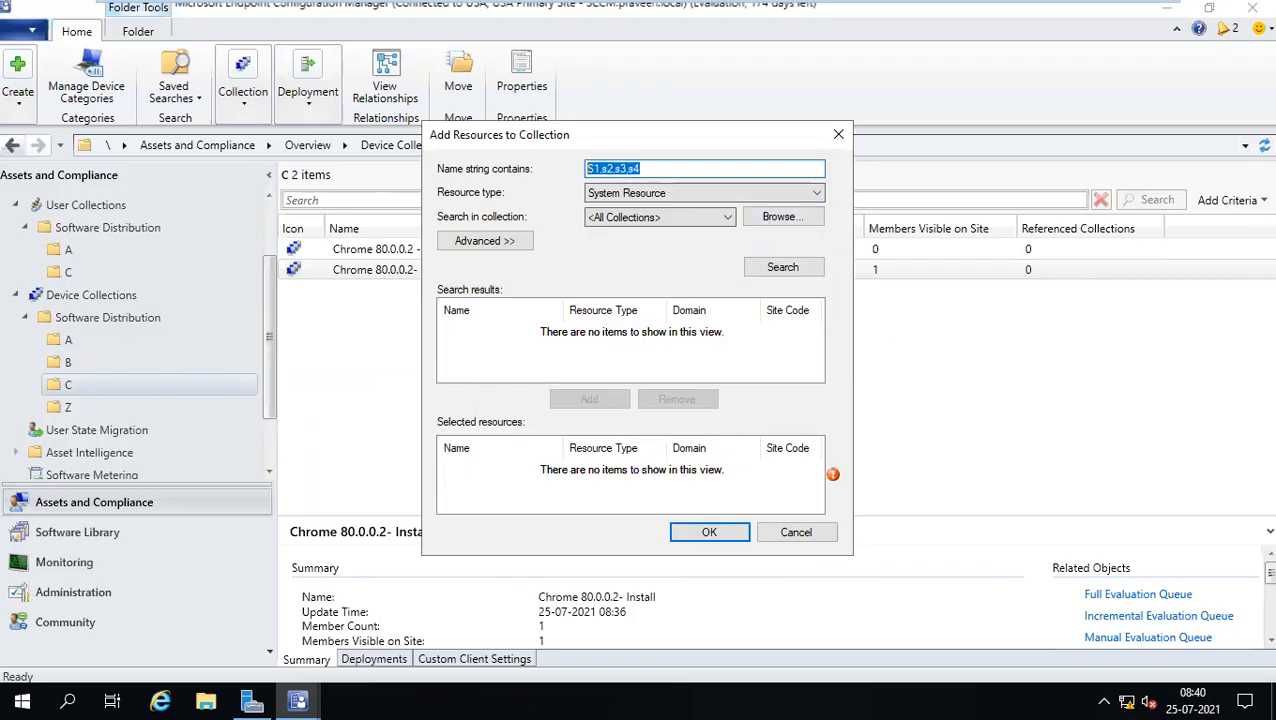
left_click(772, 272)
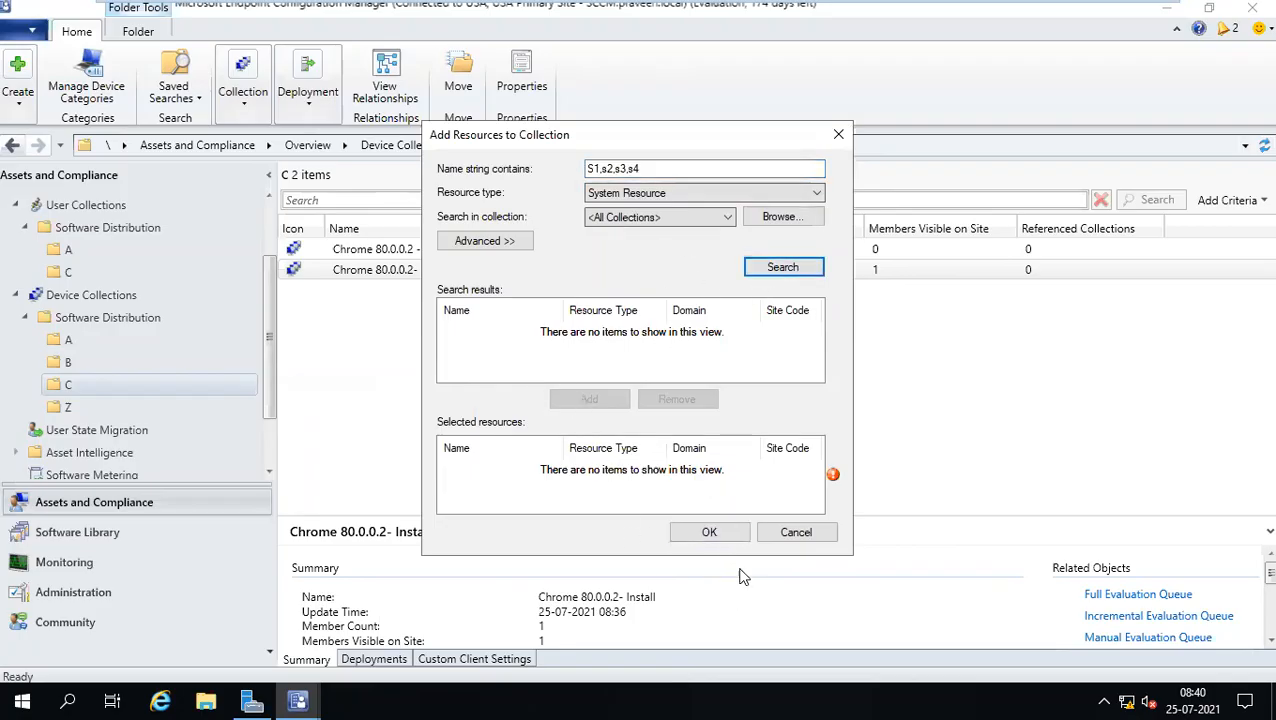
left_click(797, 534)
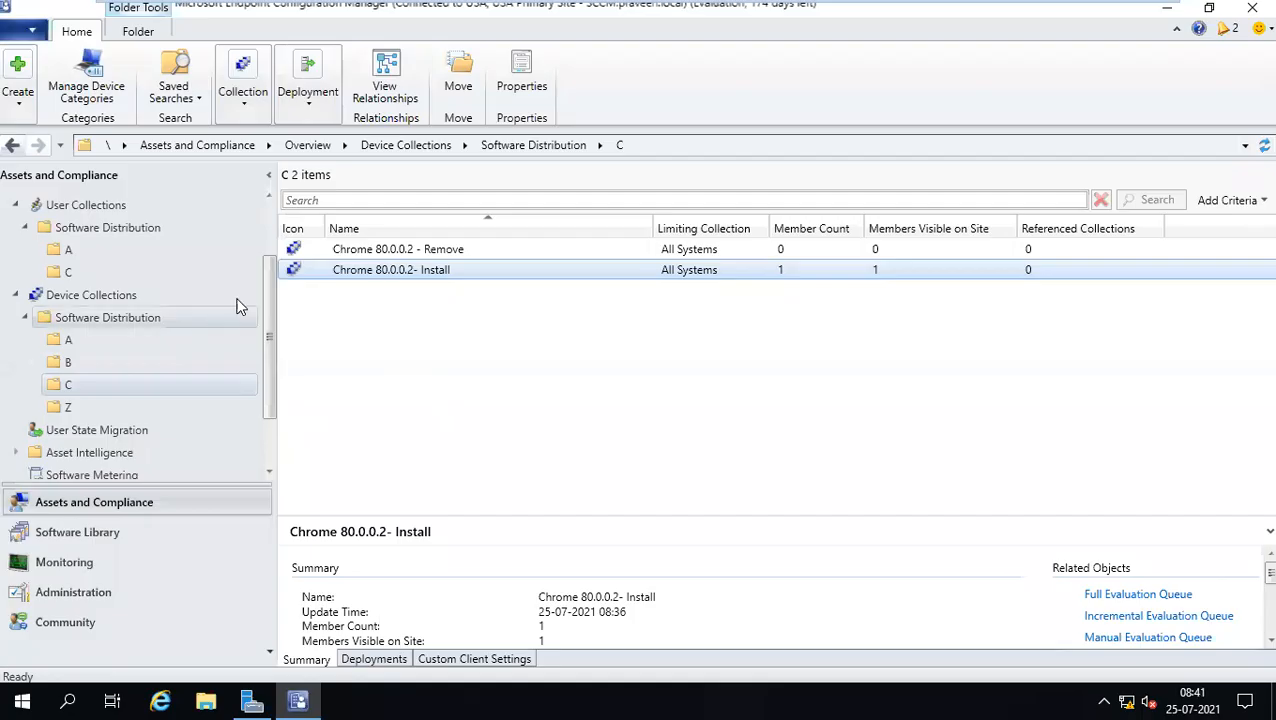
Switch to the Word notes, highlight the Query, Include and Exclude Rule lines again and review the document's opening section.
left_click_drag(264, 331, 261, 244)
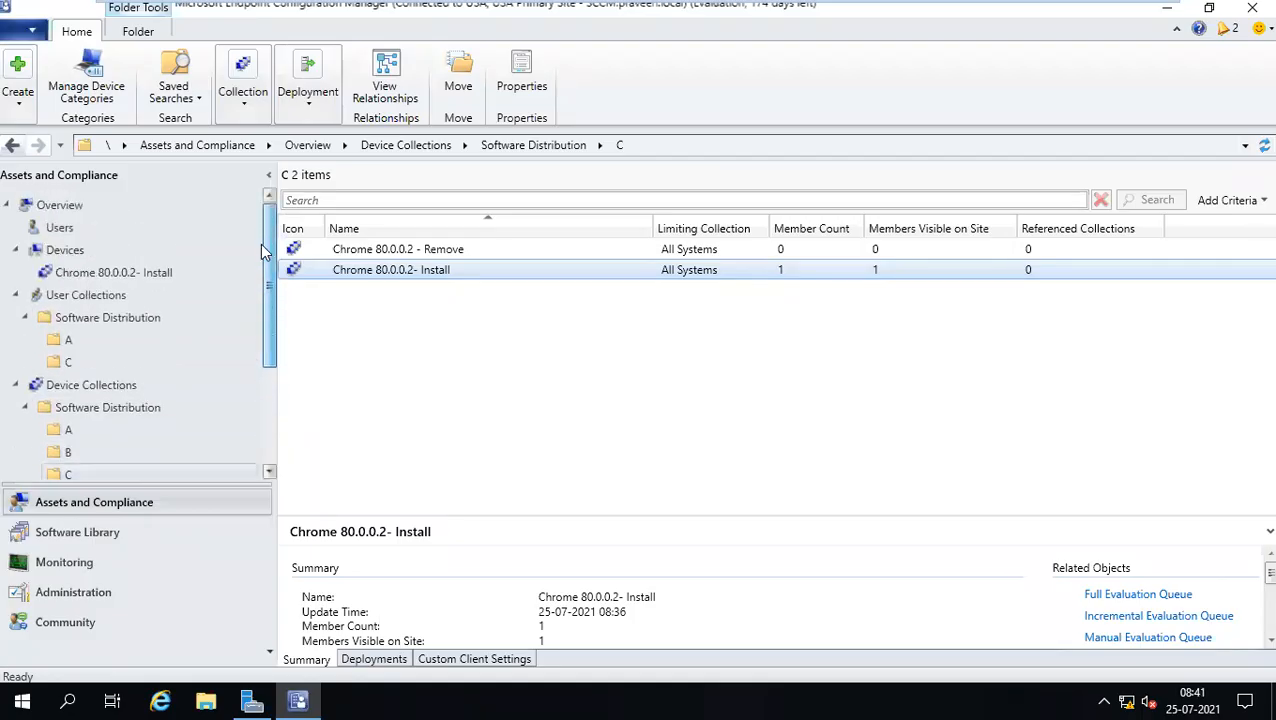
mouse_move(658, 5)
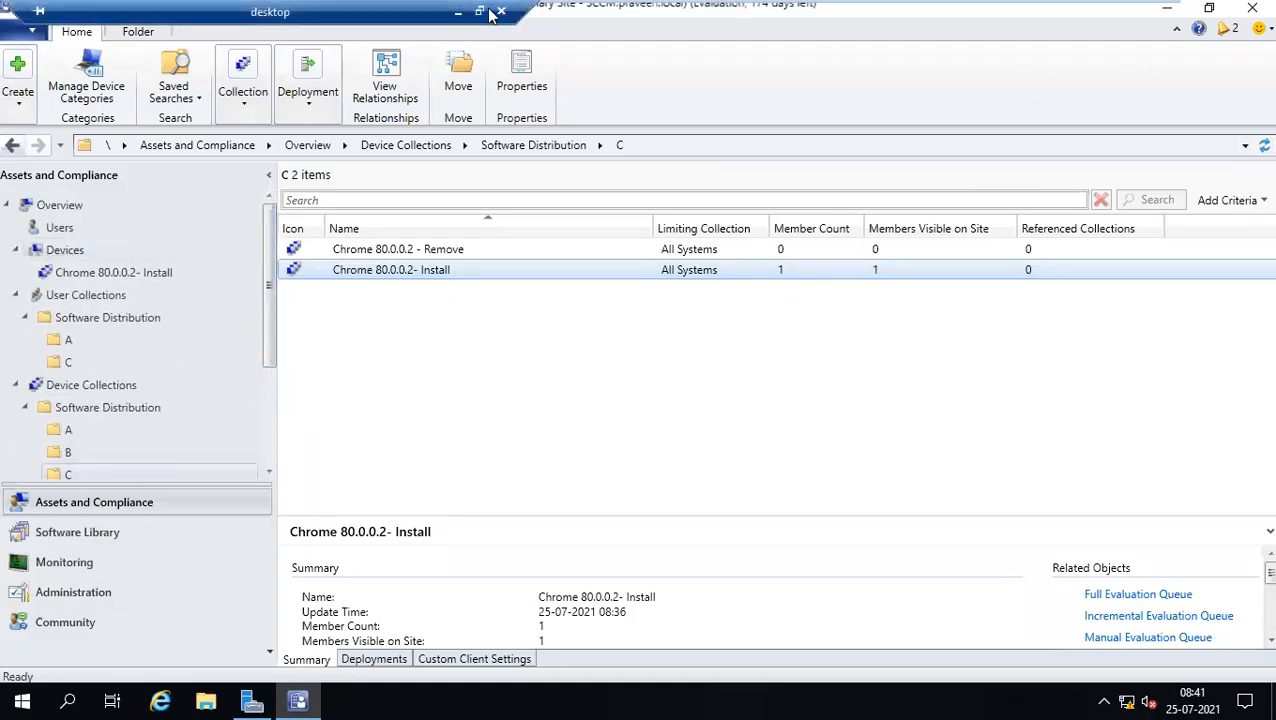
left_click(458, 12)
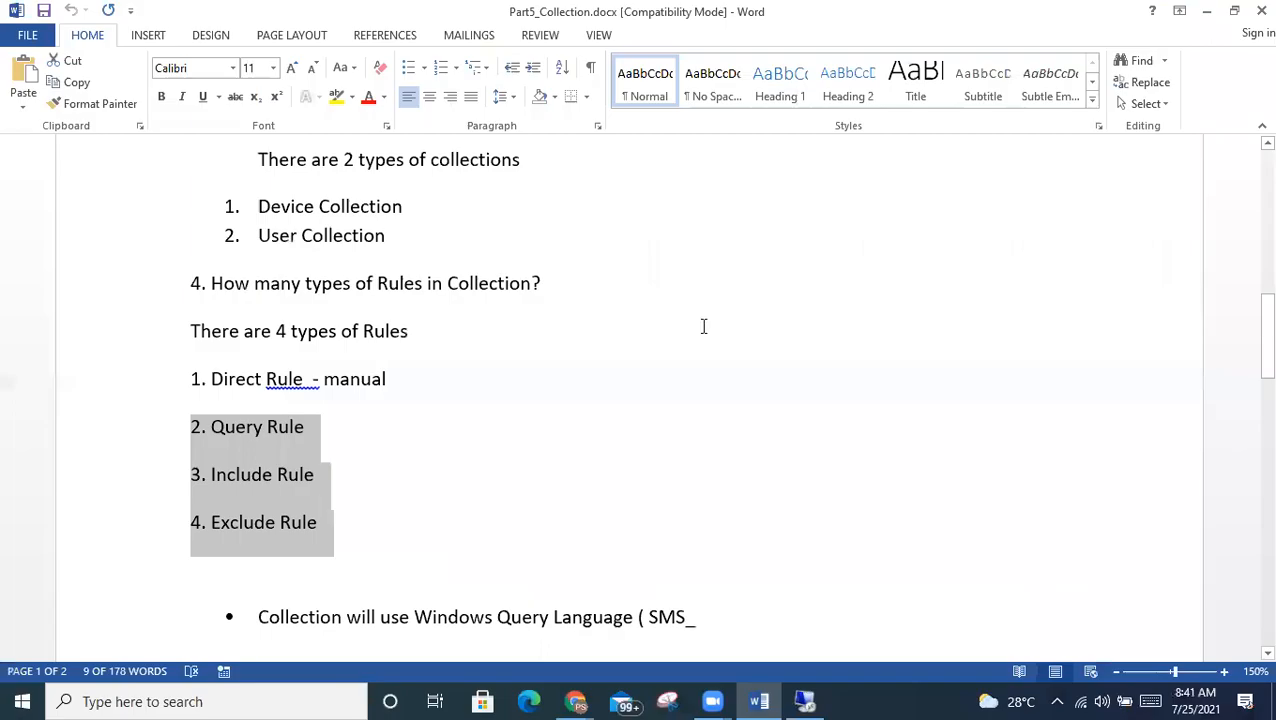
left_click(350, 457)
left_click_drag(328, 531, 165, 442)
scroll(333, 530, "up", 10)
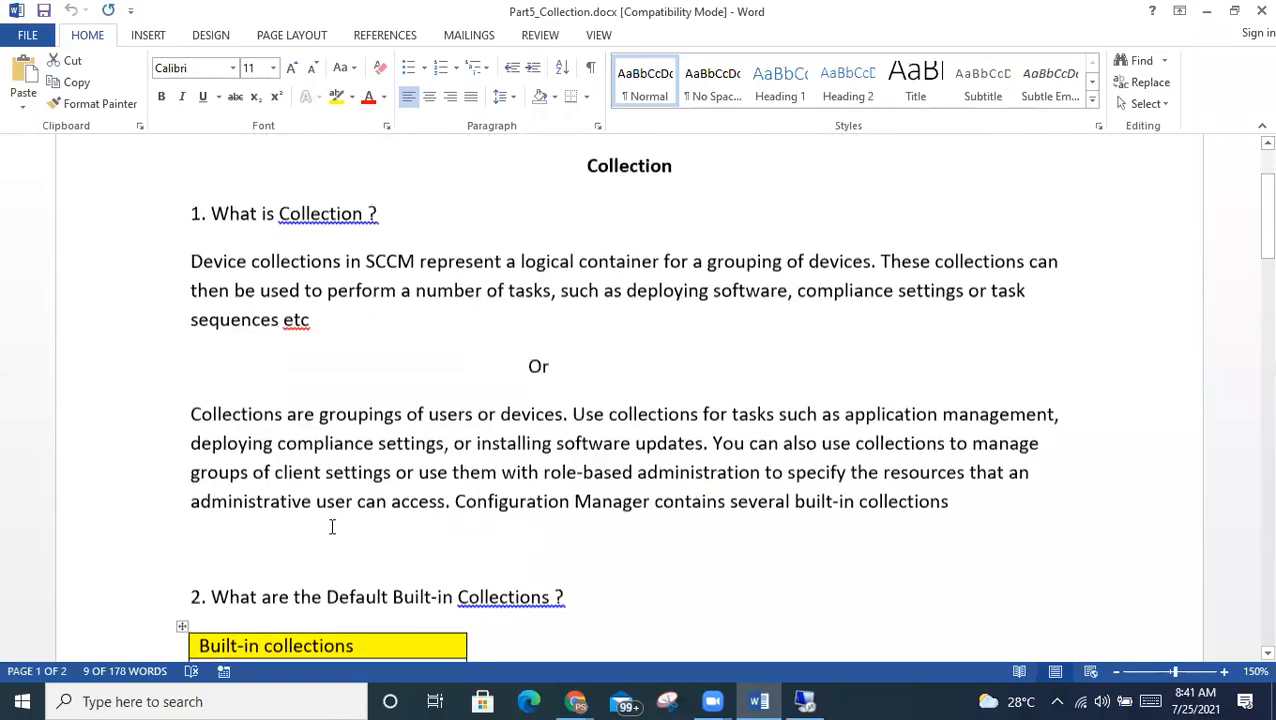
scroll(332, 527, "up", 3)
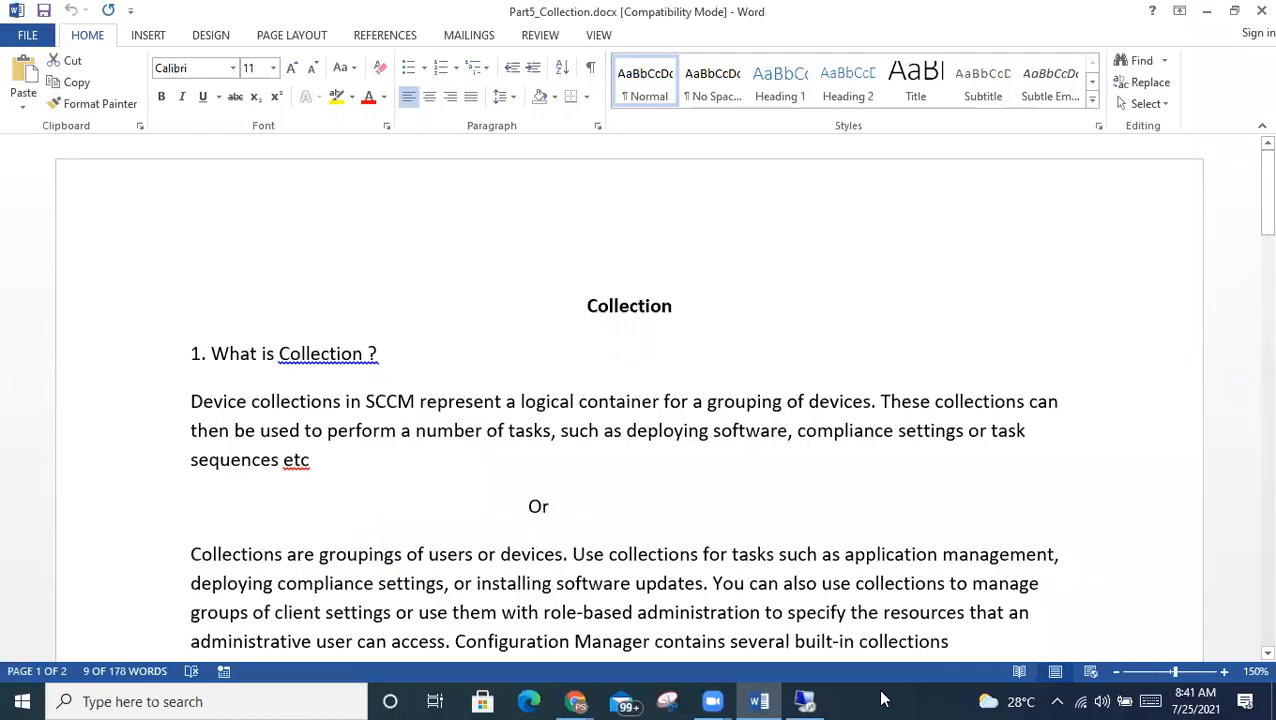
Switch back to Configuration Manager and examine the contents of the Software Distribution folders under User Collections and Device Collections.
left_click(806, 701)
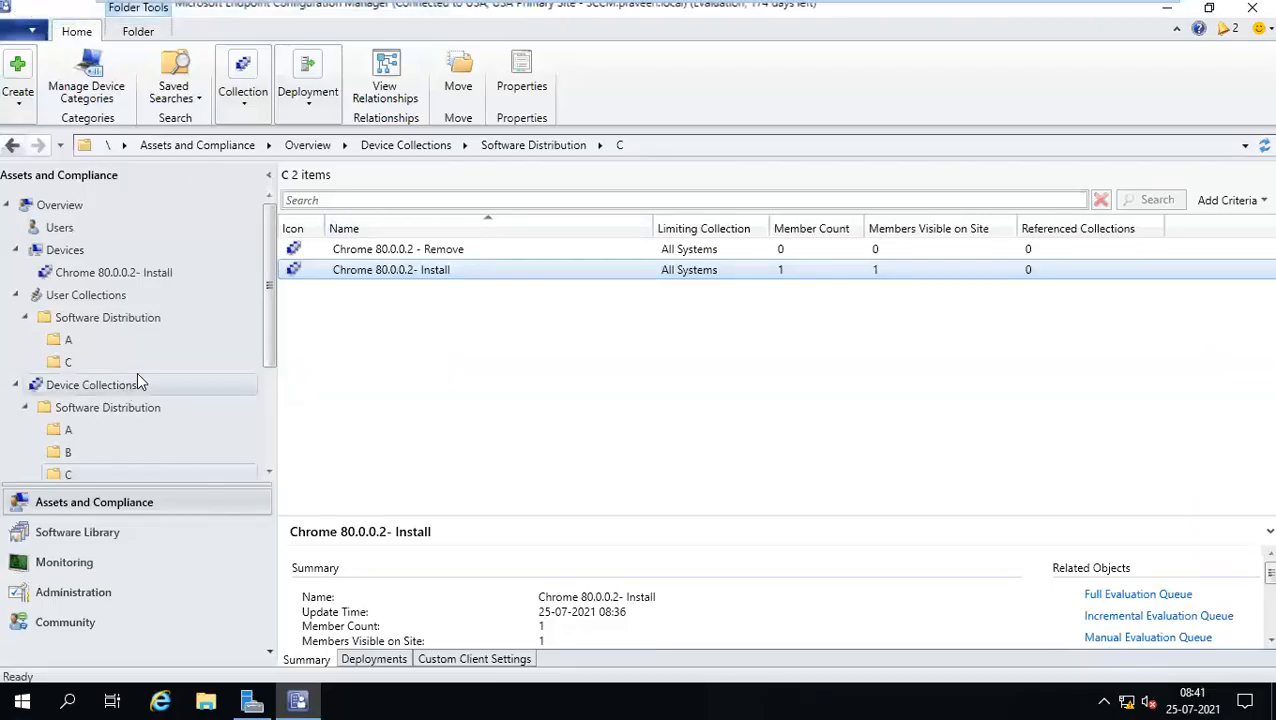
scroll(142, 379, "down", 2)
left_click(118, 320)
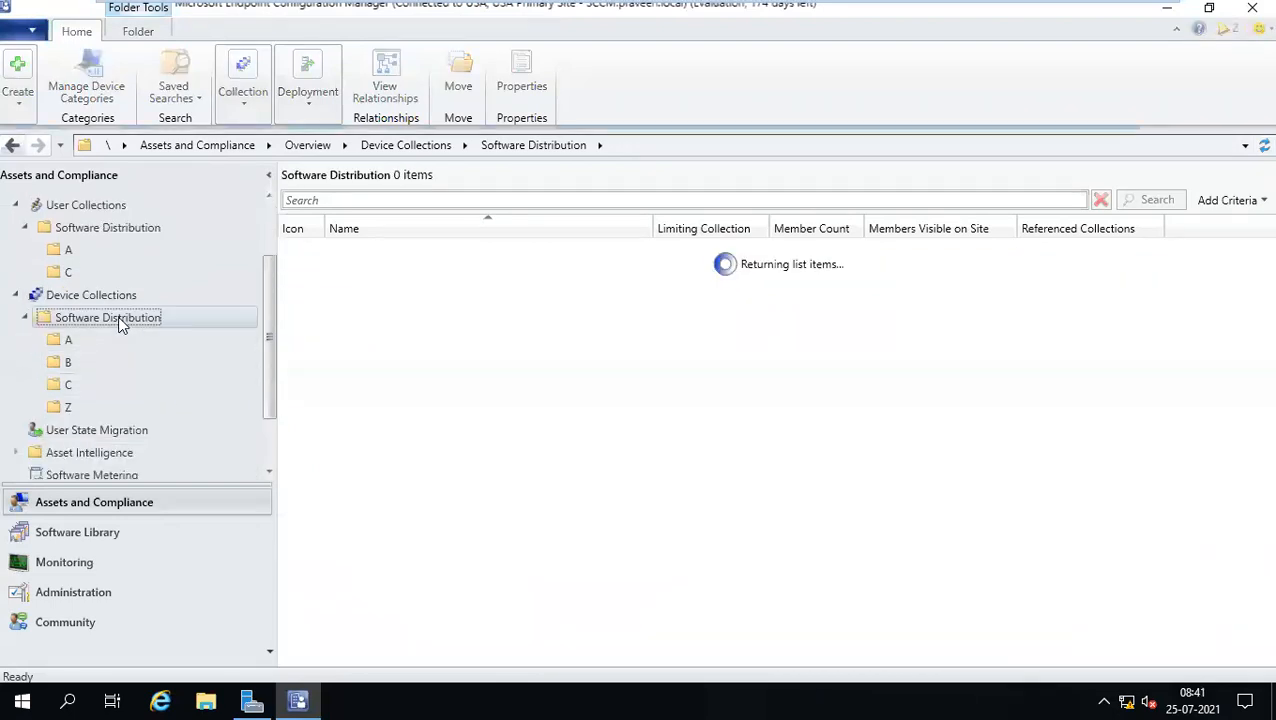
left_click(66, 364)
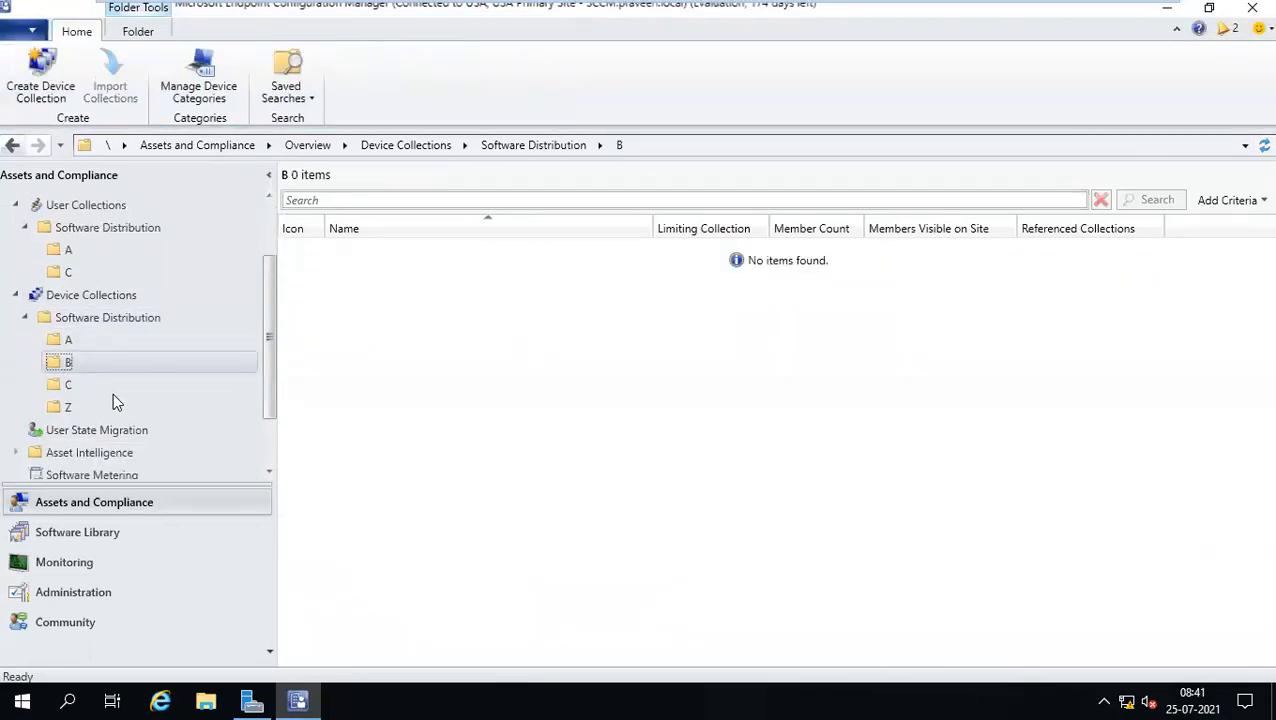
left_click(70, 273)
left_click(69, 254)
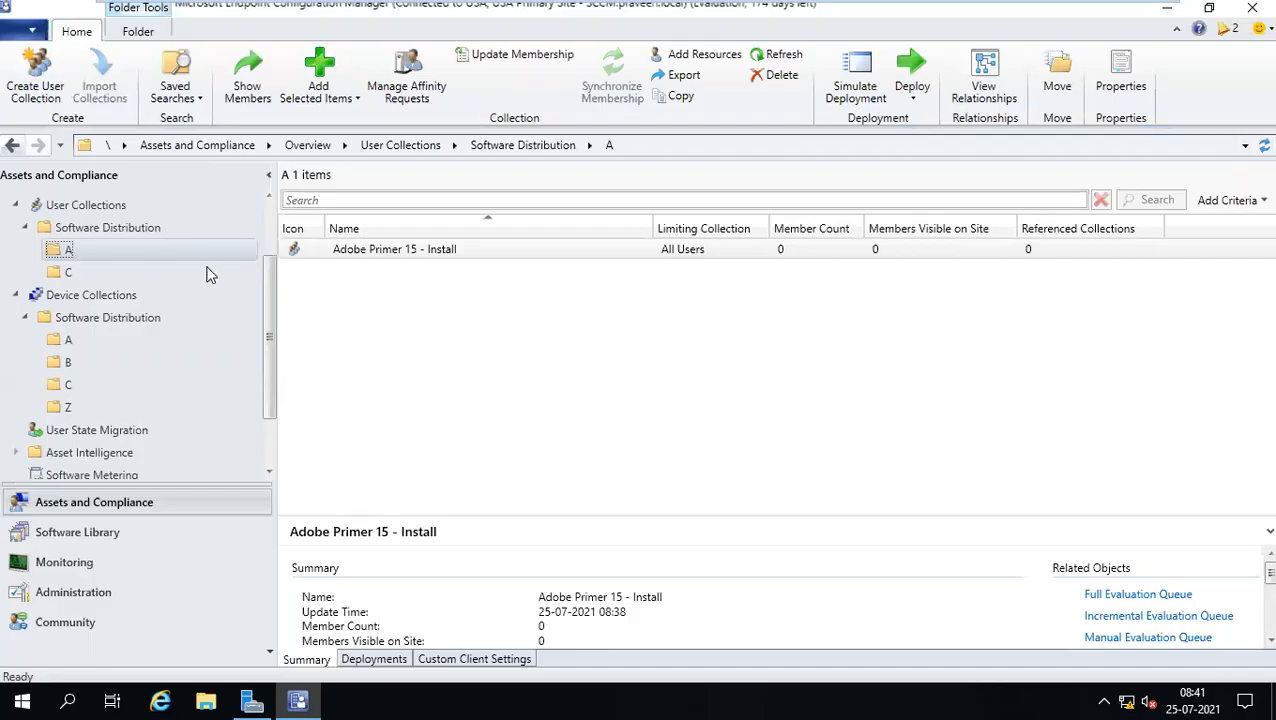
left_click(68, 364)
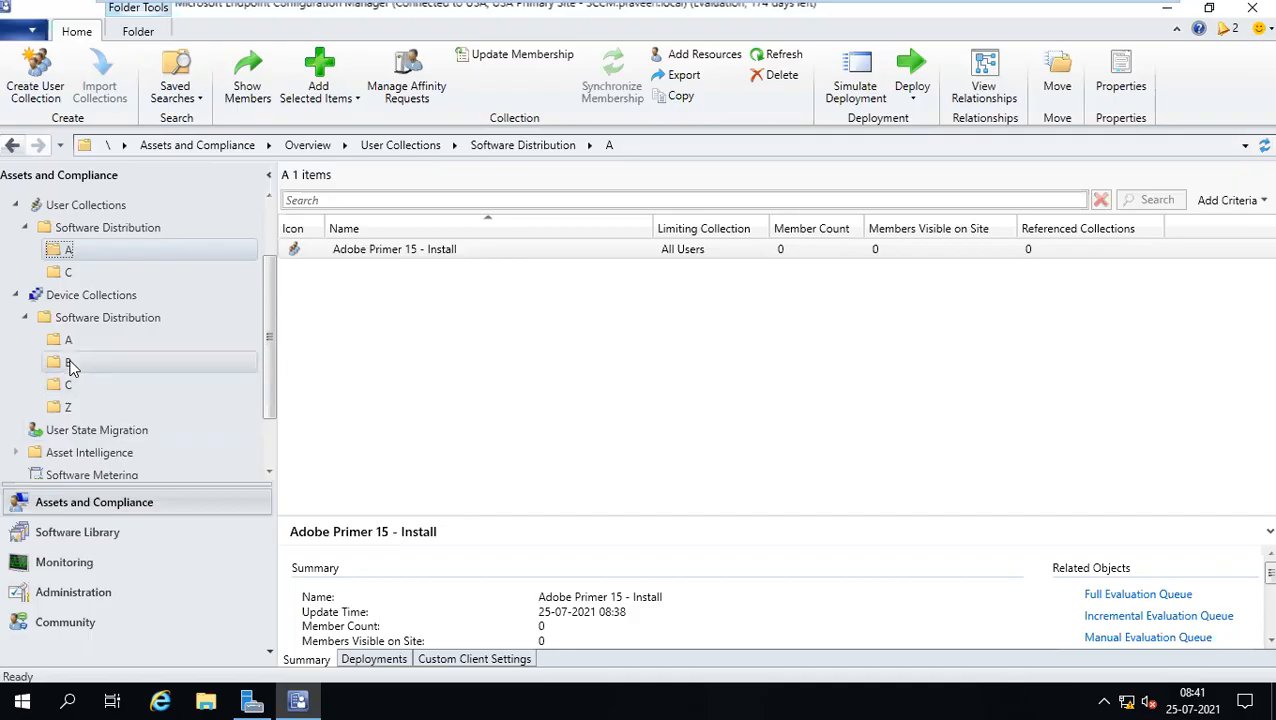
left_click(70, 380)
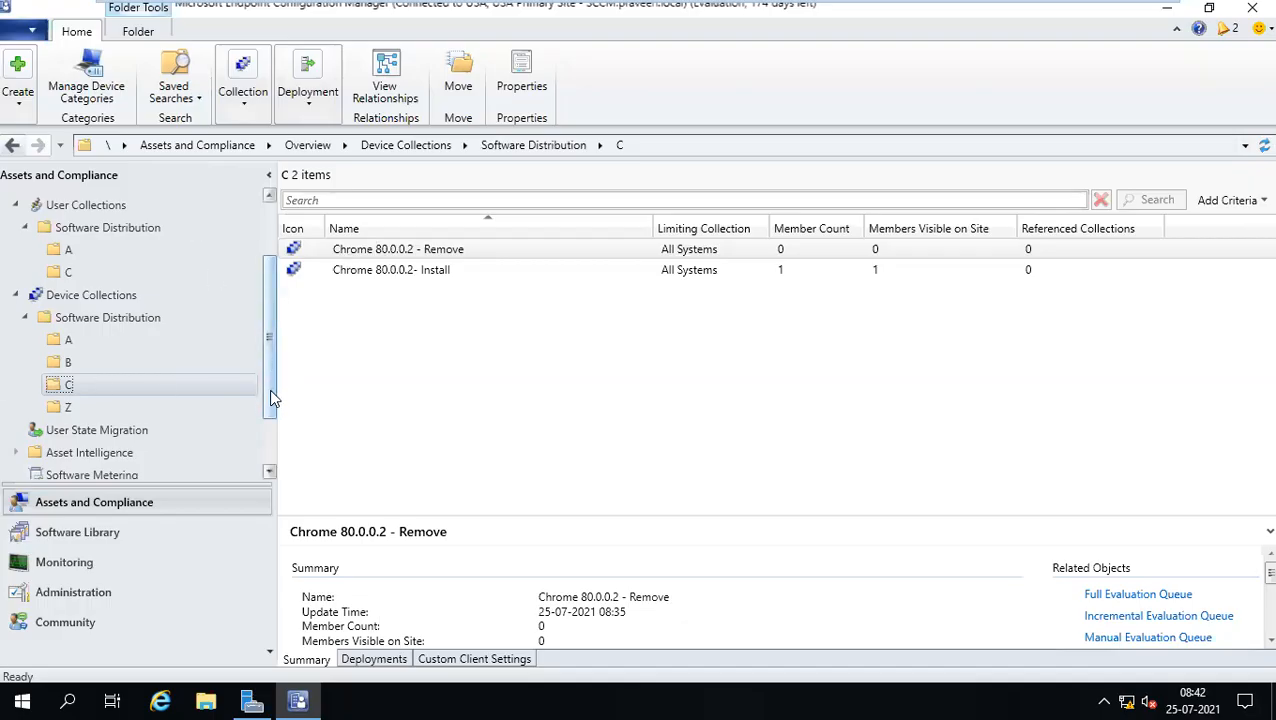
scroll(270, 405, "down", 3)
left_click_drag(270, 406, 275, 262)
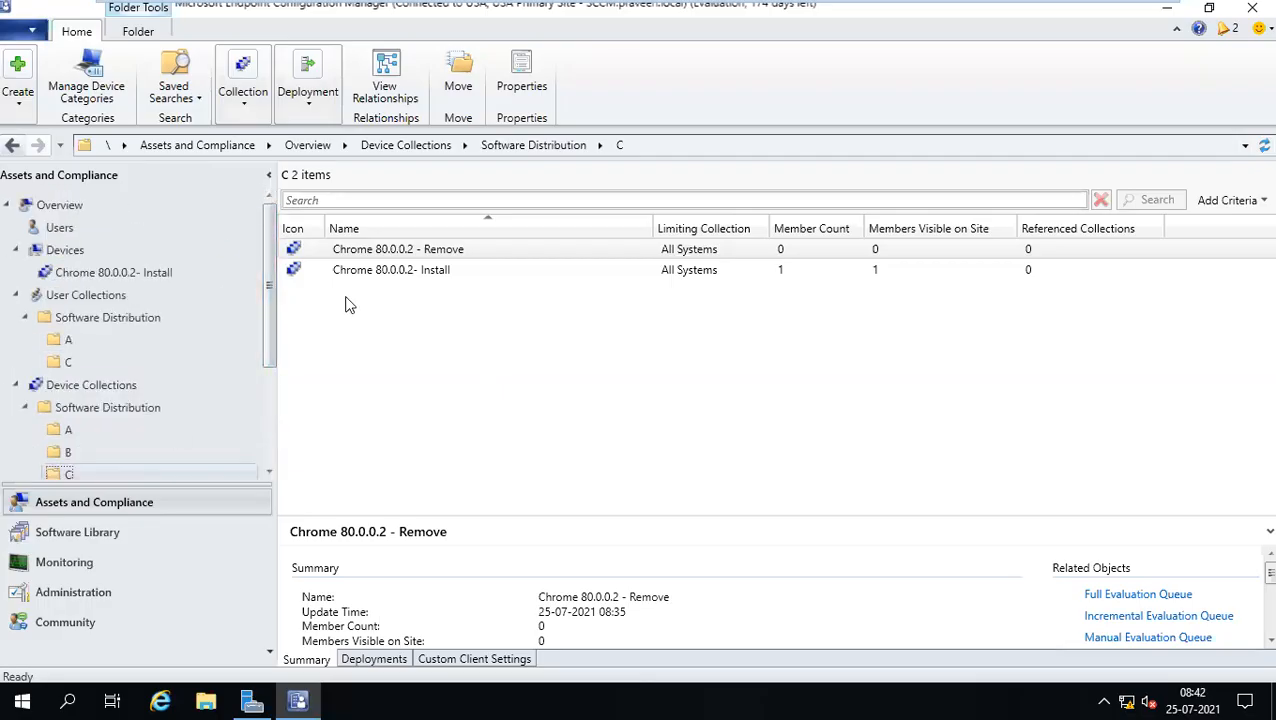